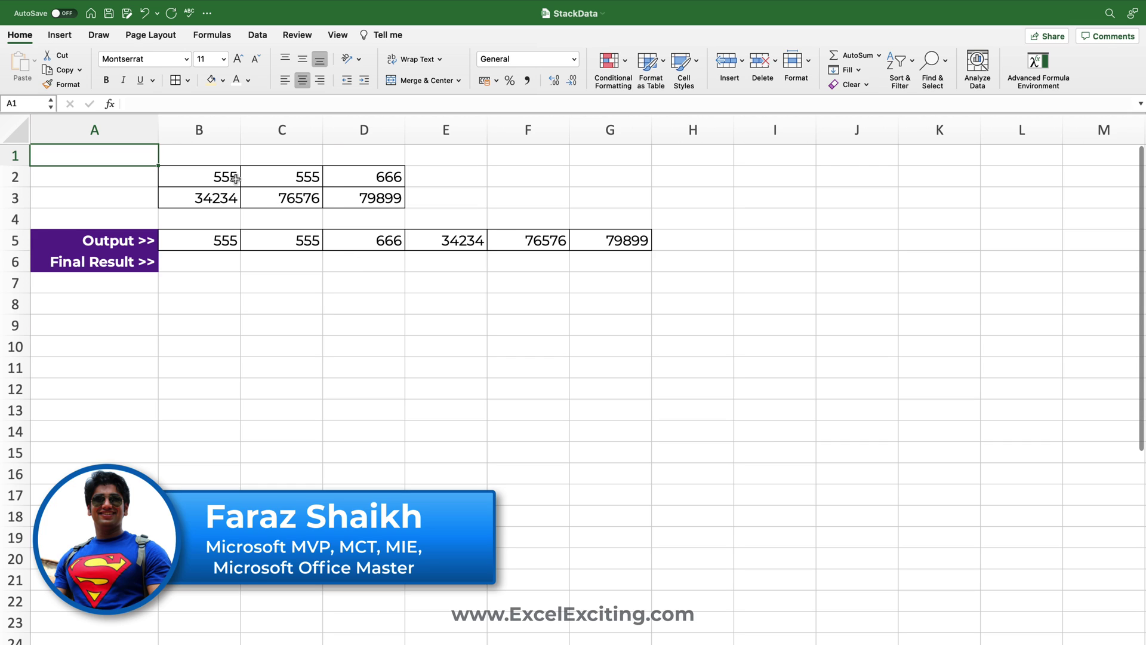
Step: Highlight the 2x3 grid and each of its rows beside the matching values in the Output row
drag(235, 180, 350, 185)
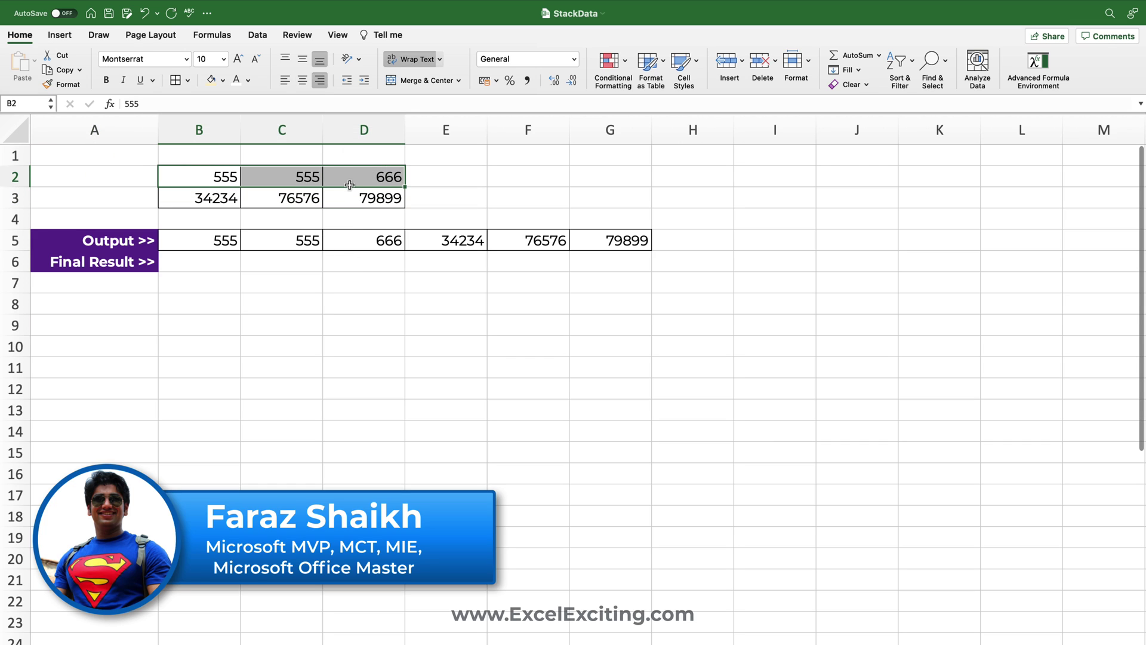
click(224, 242)
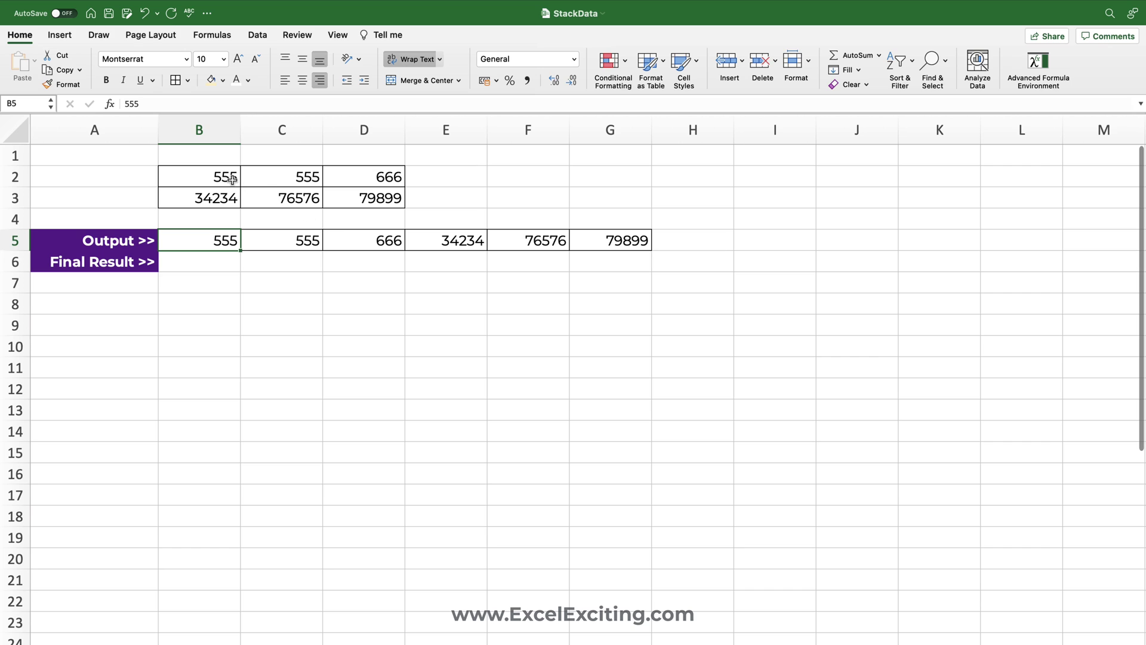
drag(231, 179, 337, 169)
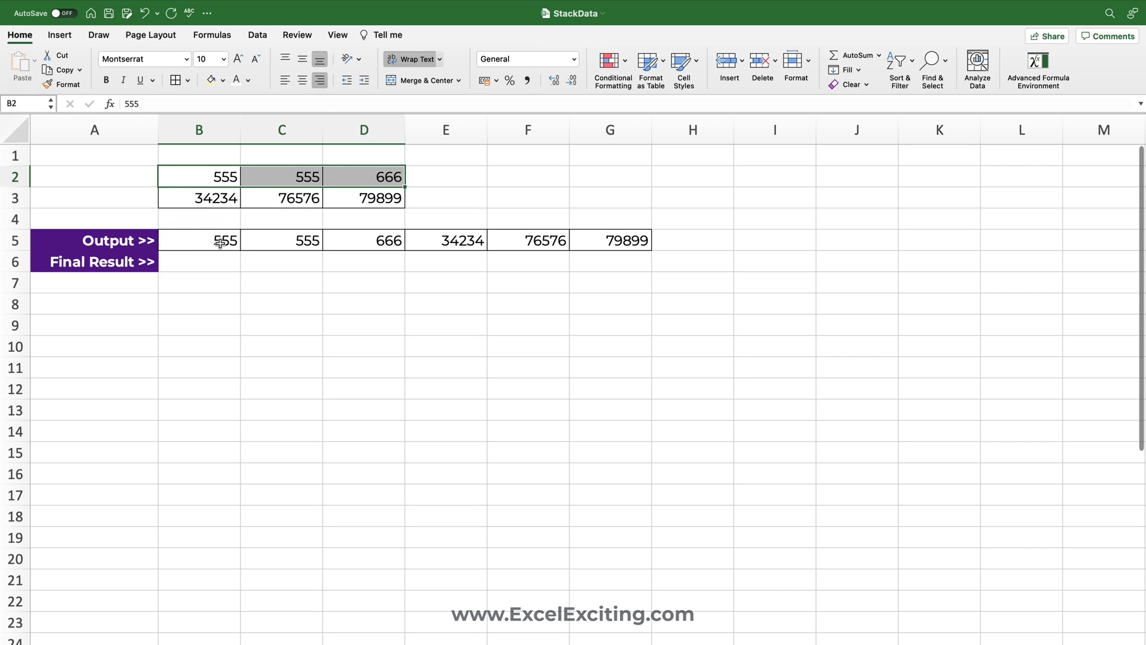
drag(220, 241, 335, 246)
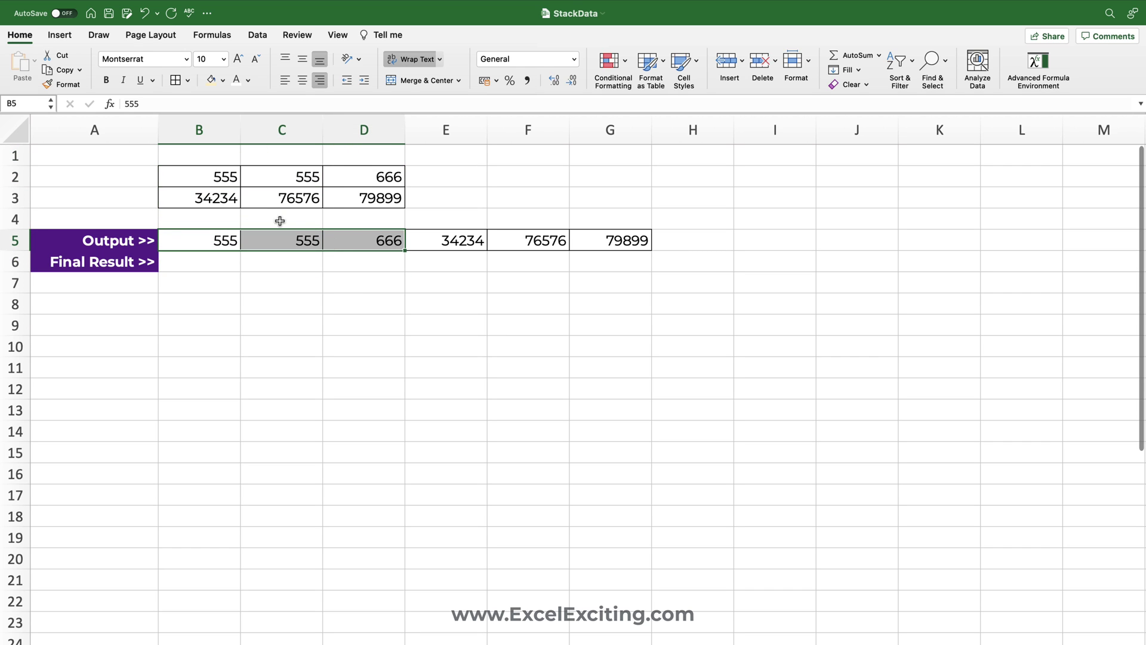
drag(225, 197, 368, 210)
click(449, 238)
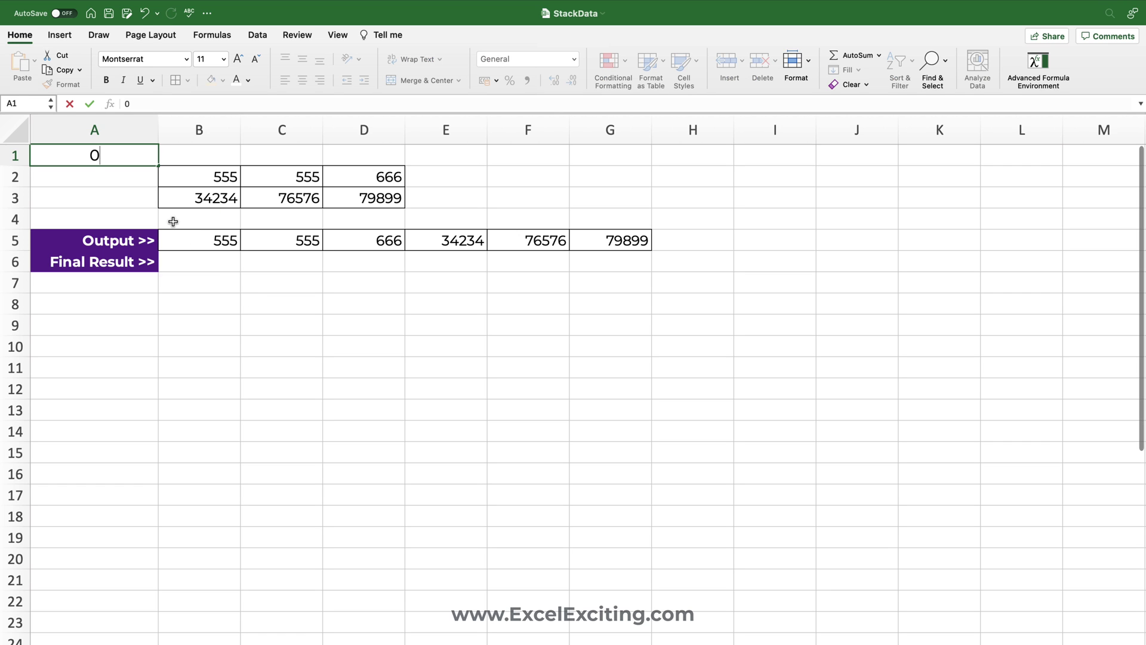
Step: Fill A1's 0 across B1:D1 as a series reading 1, 2, 3
drag(170, 174, 280, 156)
click(120, 156)
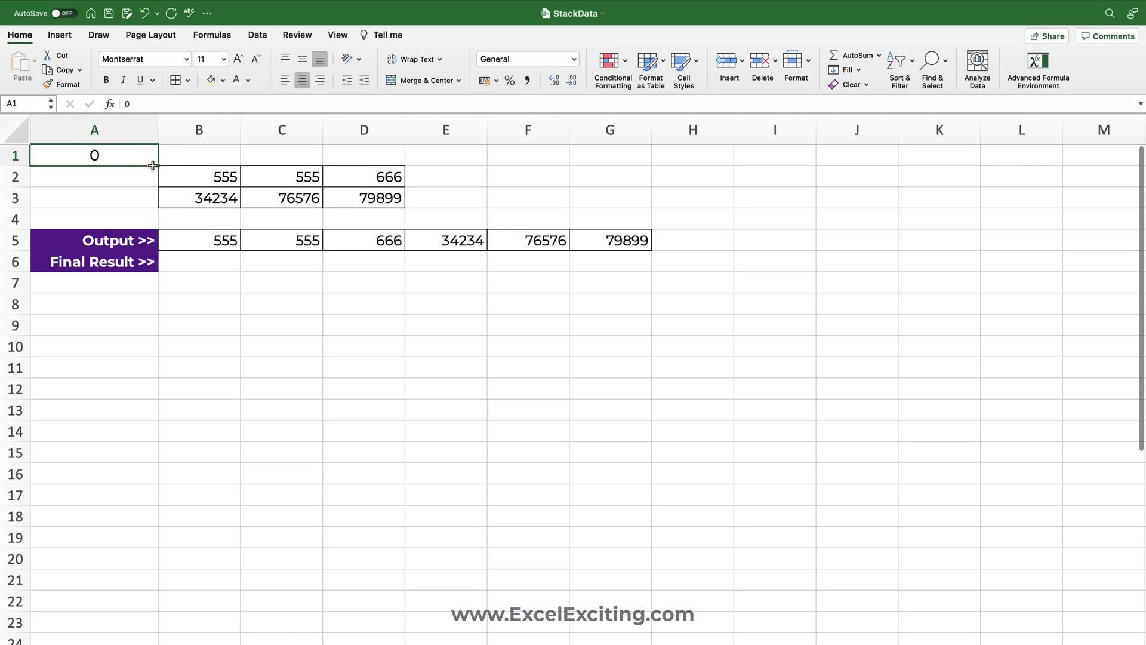
drag(159, 166, 401, 160)
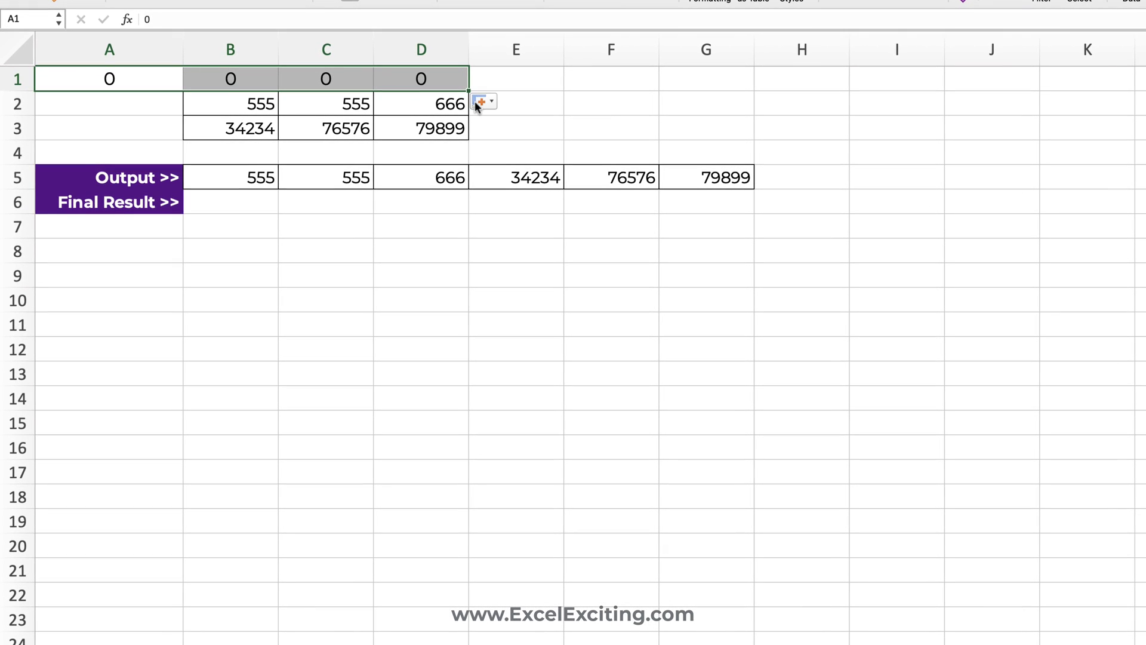
click(480, 102)
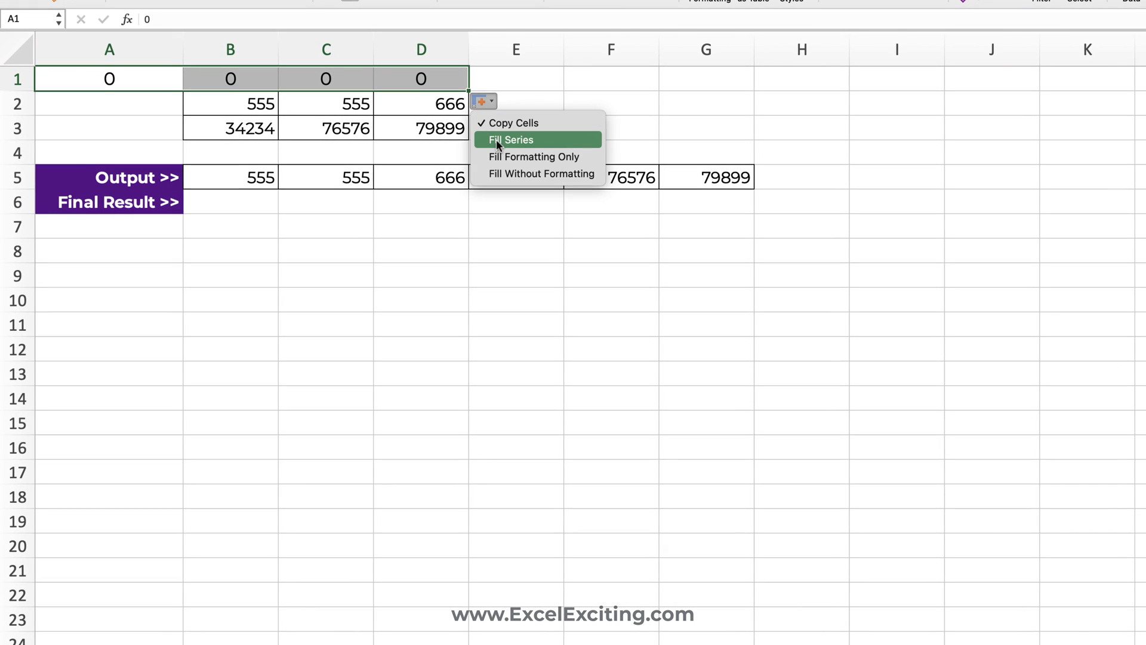
click(496, 139)
Step: Fill A1's 0 down A2:A3 as a series reading 1 and 2
click(154, 83)
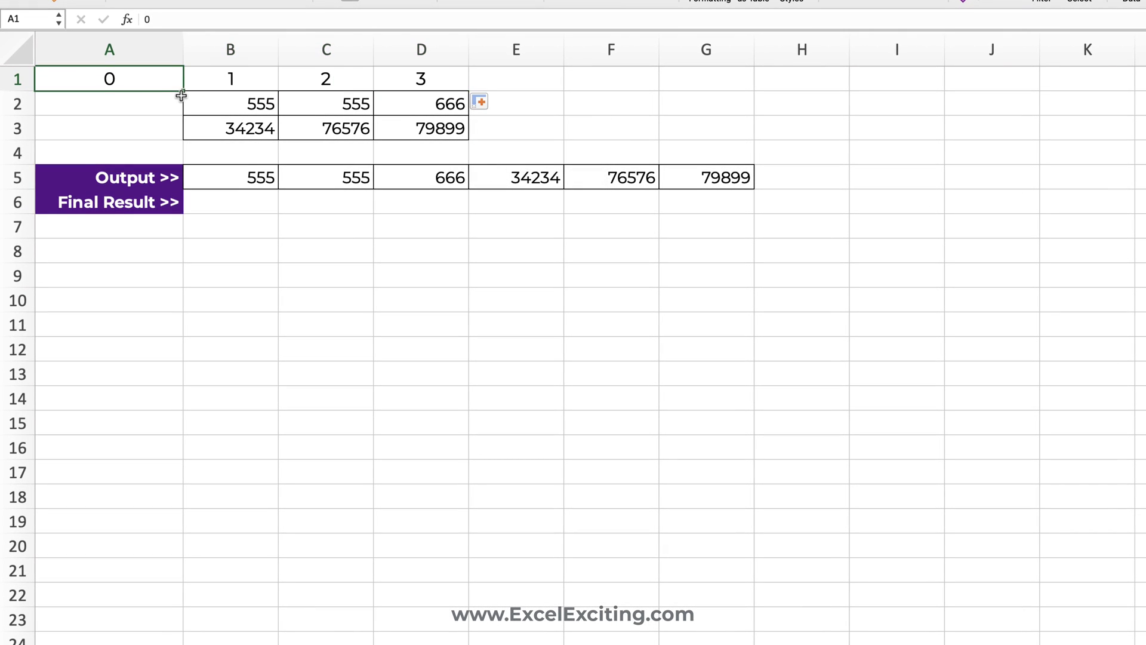
mouse_move(181, 95)
mouse_down()
mouse_move(179, 84)
mouse_move(180, 139)
mouse_up()
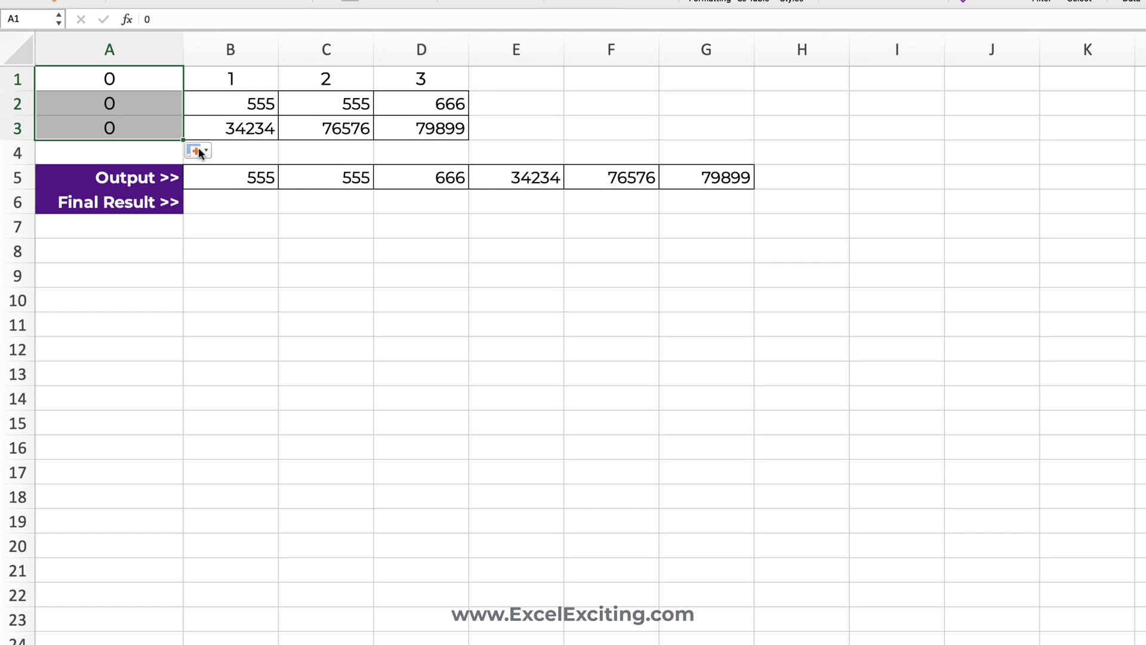
click(197, 150)
click(215, 187)
click(449, 72)
Step: Enter the labels 'rows' in B8 and 'columns' in C8
click(243, 251)
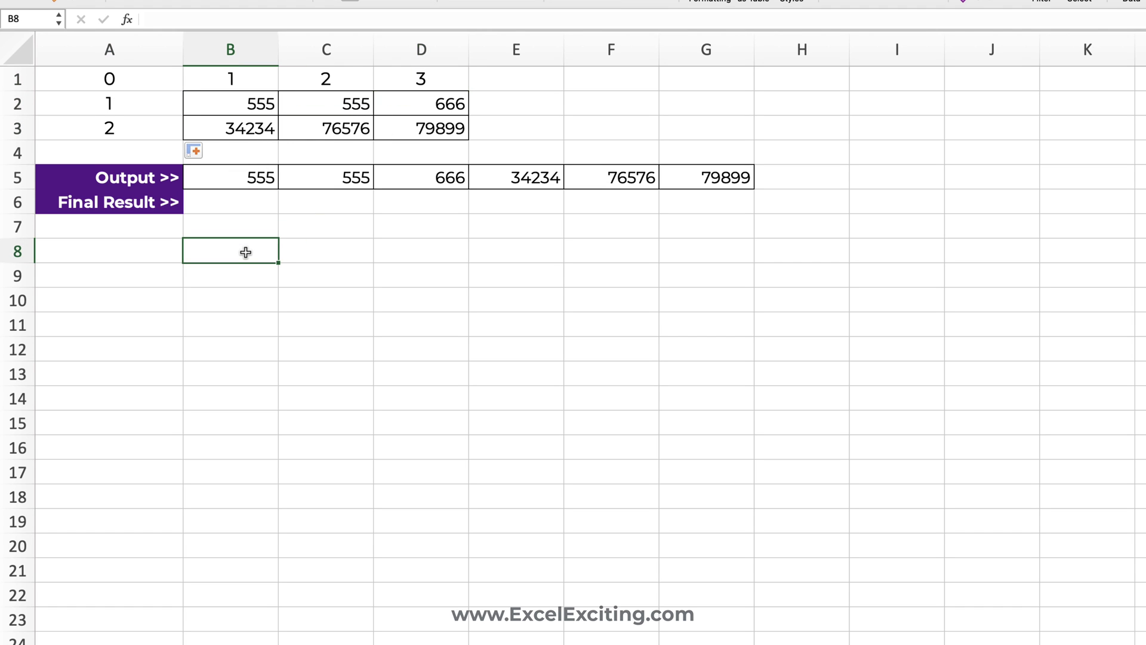
text(rows)
key(Return)
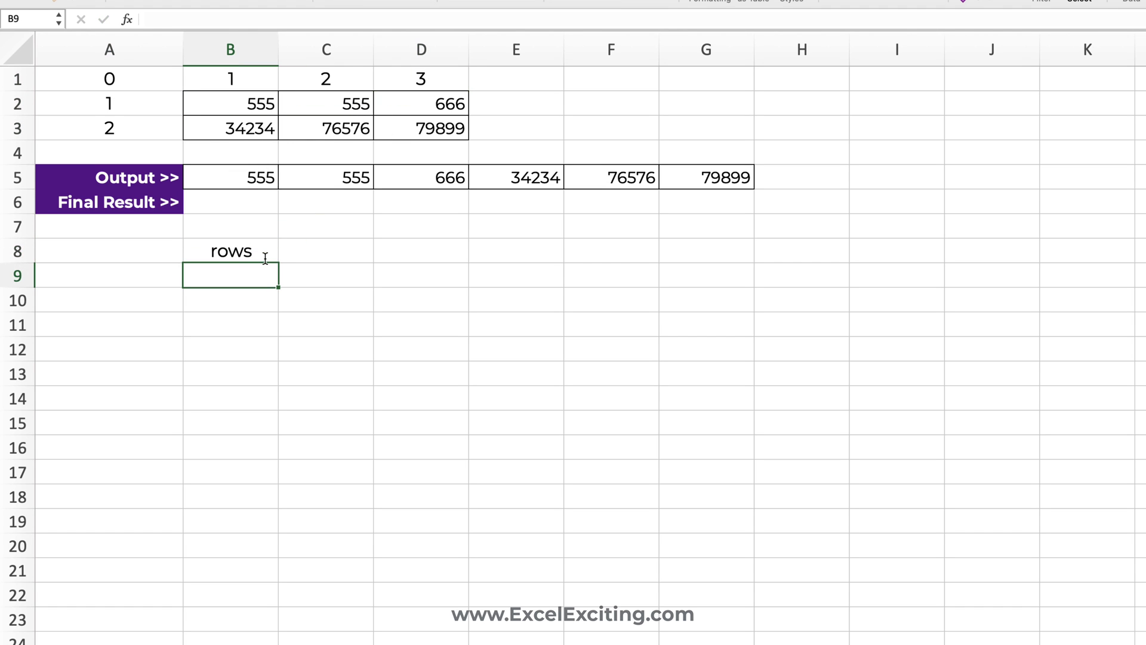
click(318, 257)
text(colu)
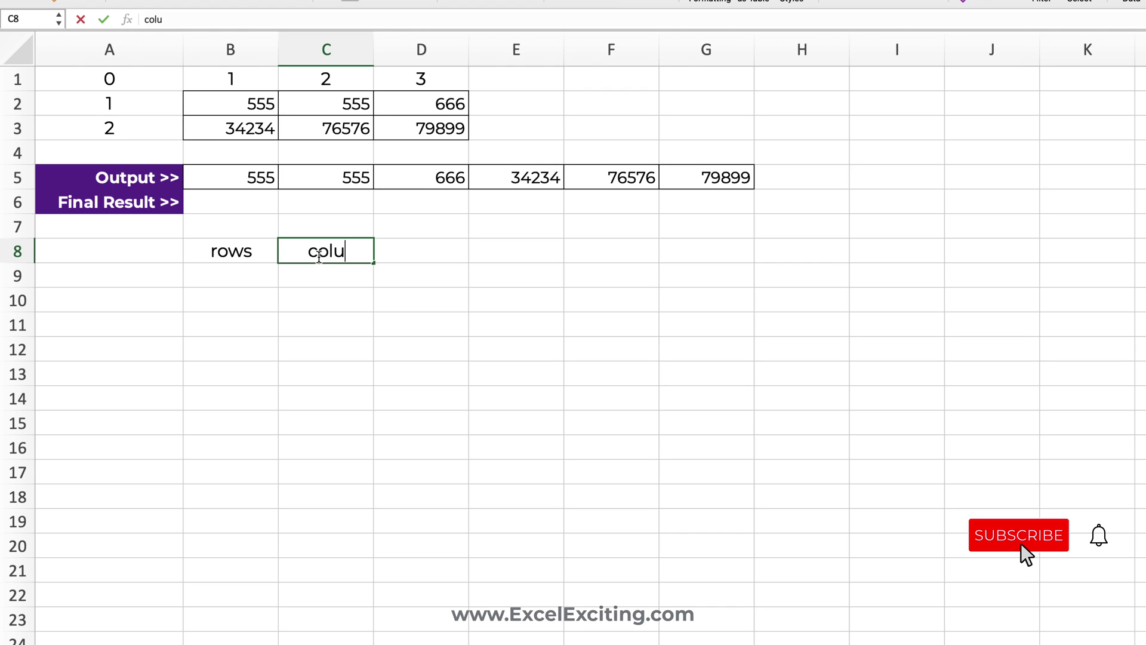
text(mns)
key(Return)
click(247, 258)
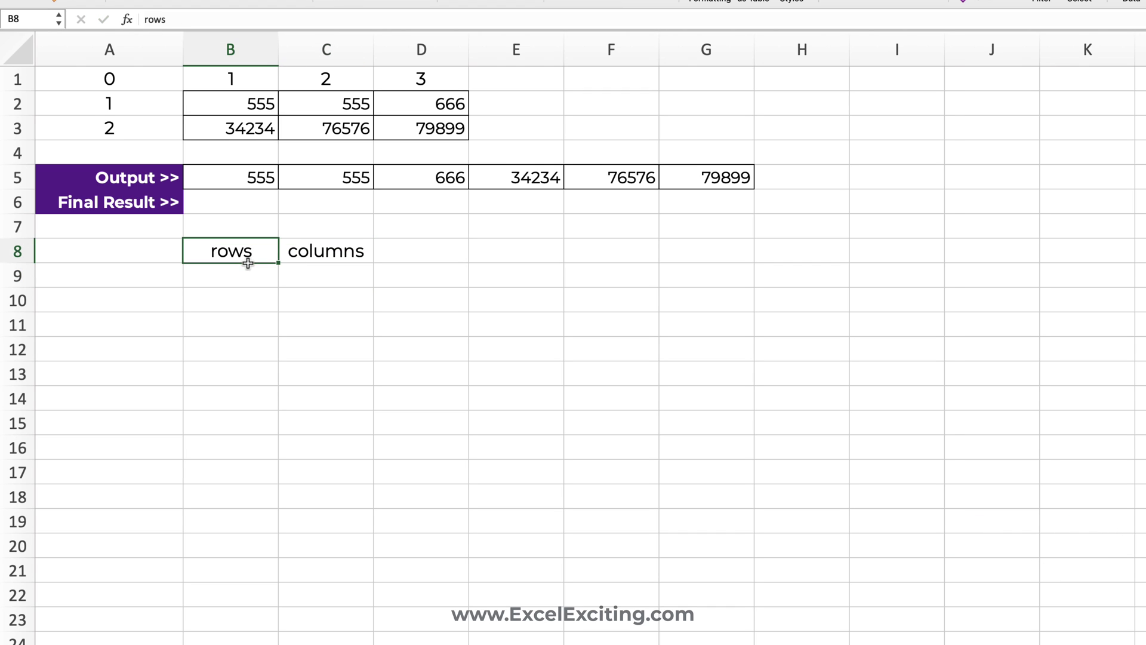
Step: Enter =ROWS(B2:D3) in B9 so it shows 2
click(248, 272)
text(=)
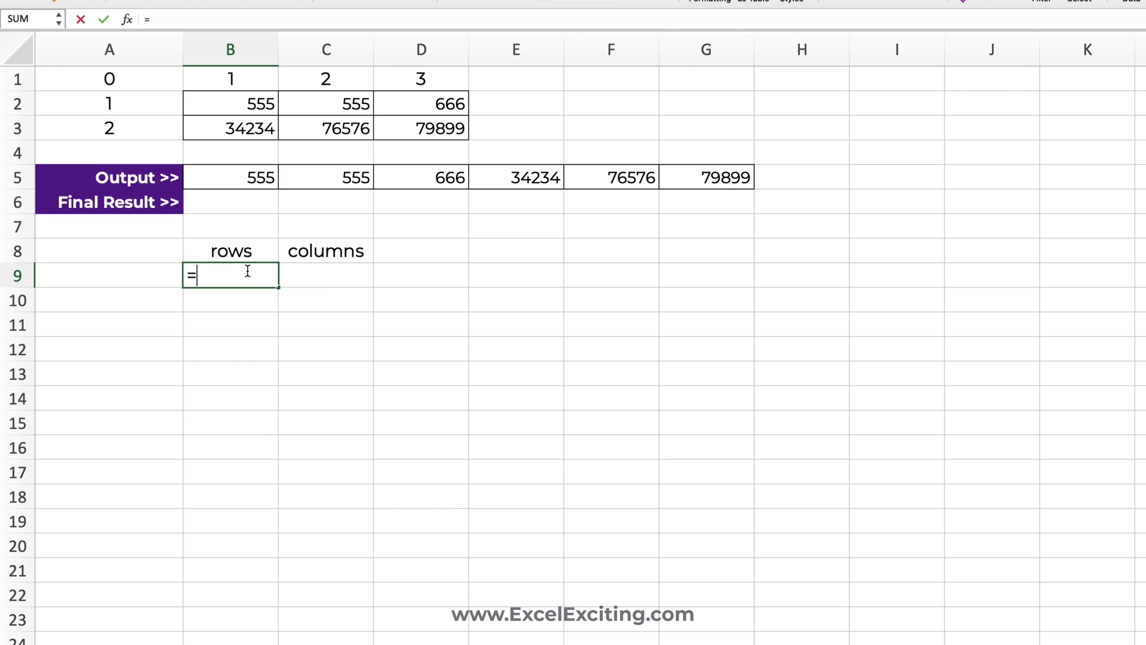
text(rows)
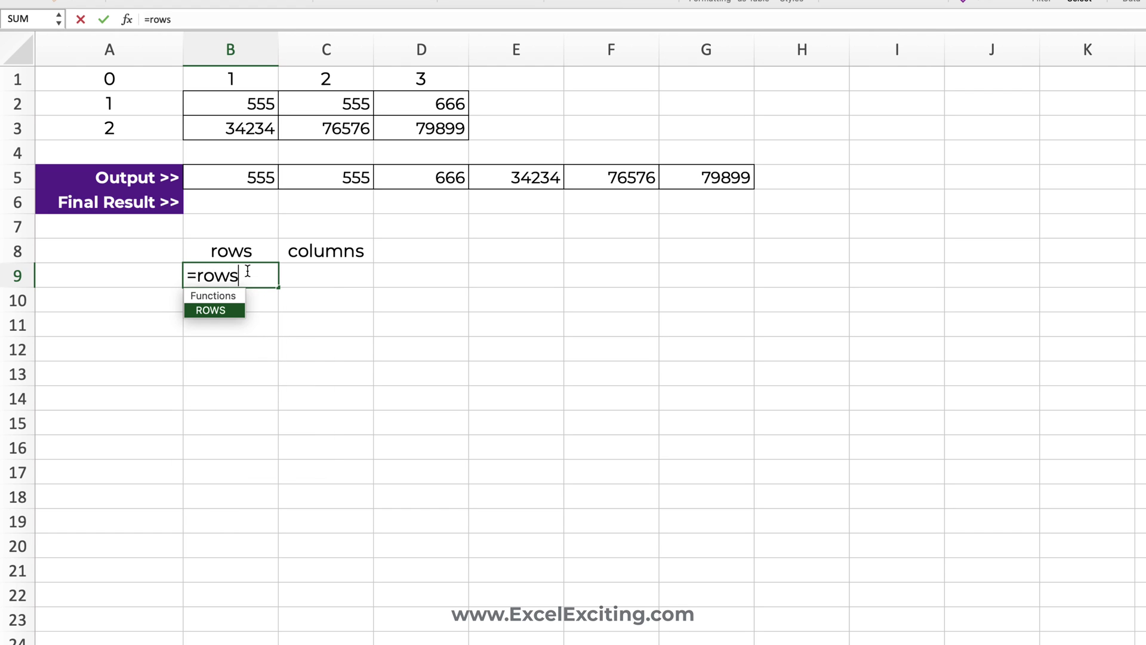
key(Tab)
drag(260, 106, 416, 129)
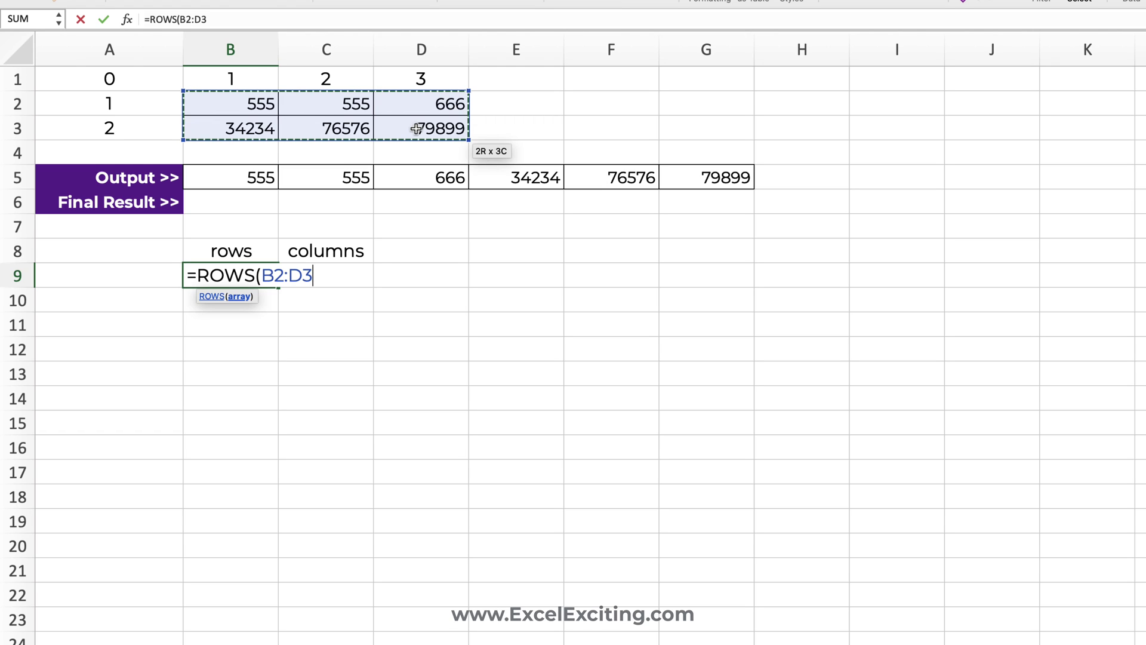
text())
key(Return)
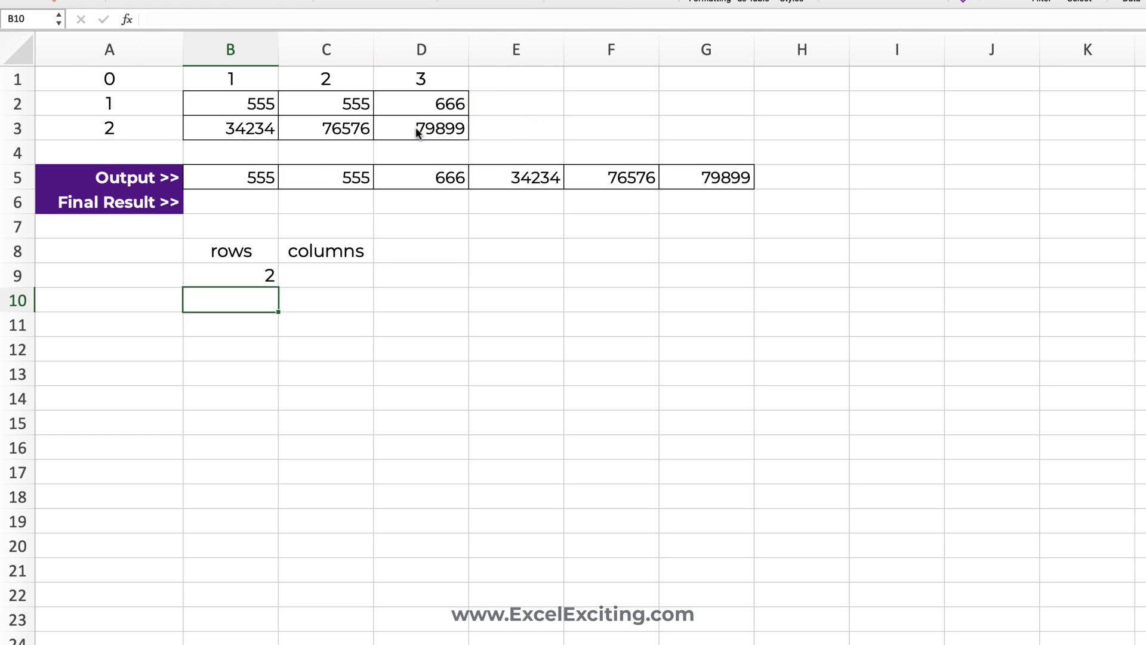
Step: Enter =COLUMNS(B2:D3) in C9 so it shows 3
click(310, 277)
text(=)
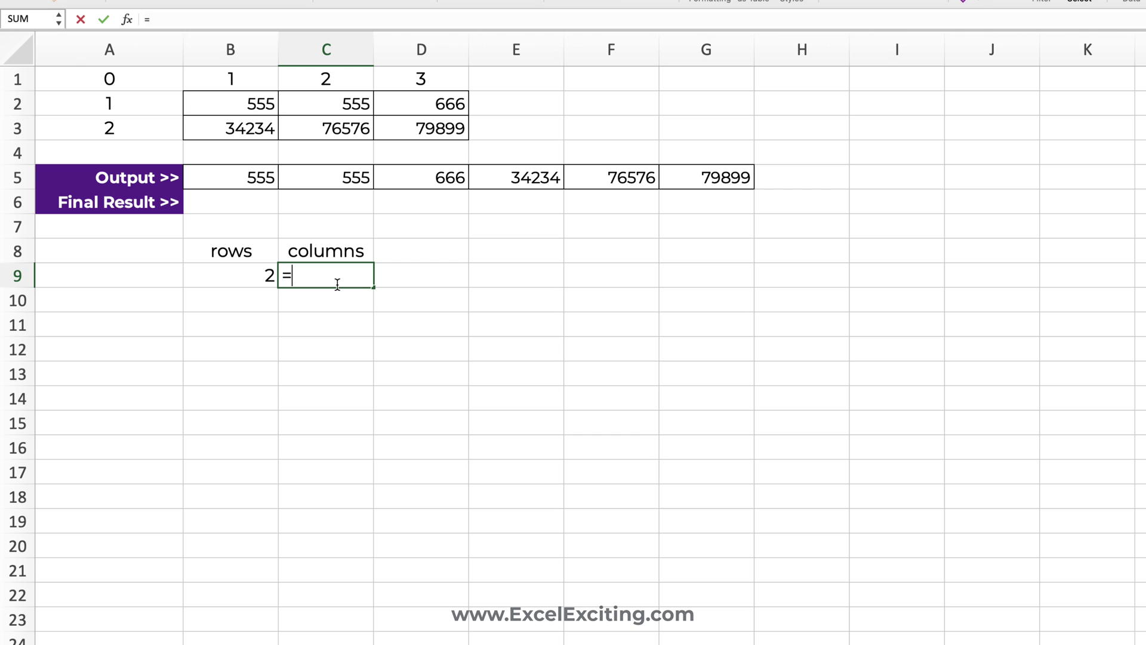
text(col)
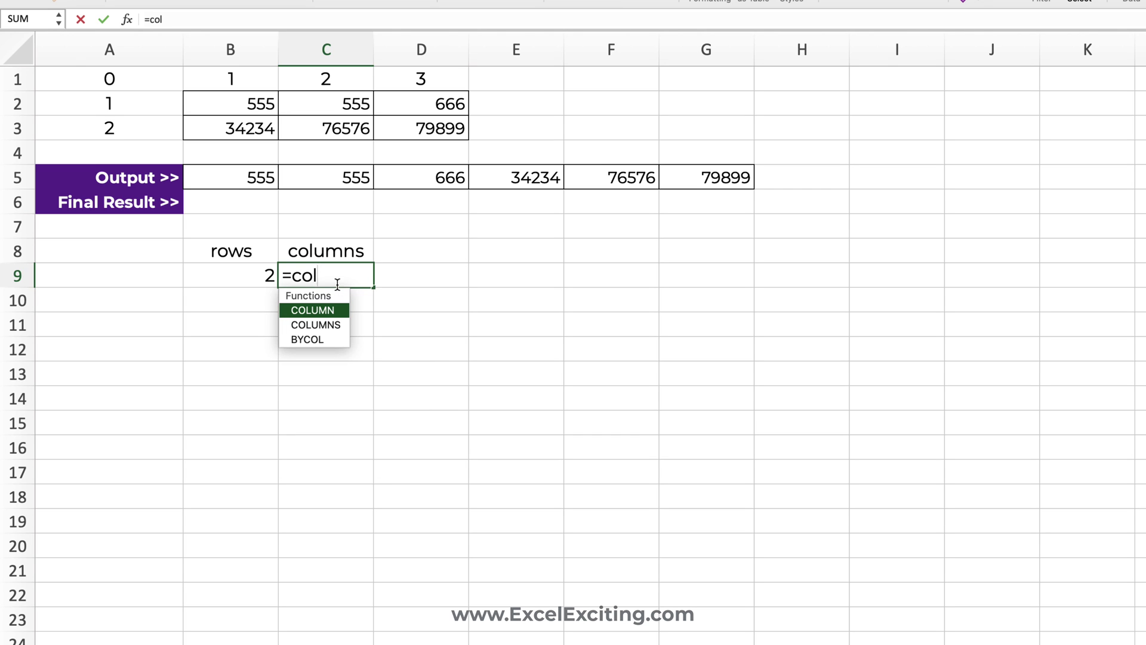
key(Down)
key(Tab)
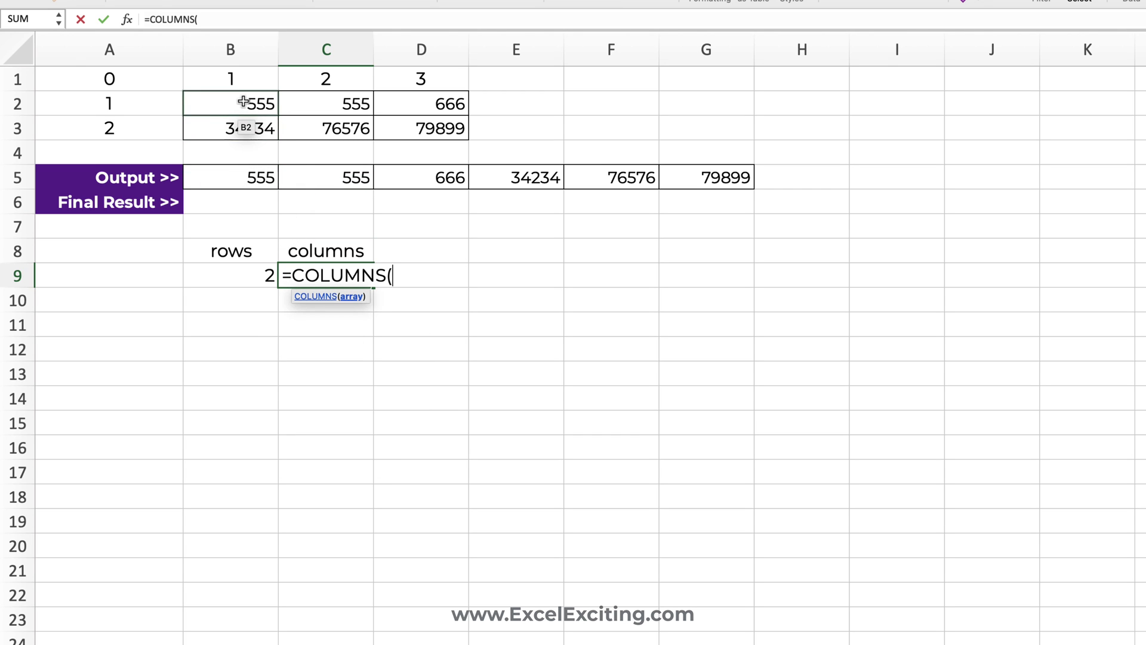
drag(251, 103, 418, 128)
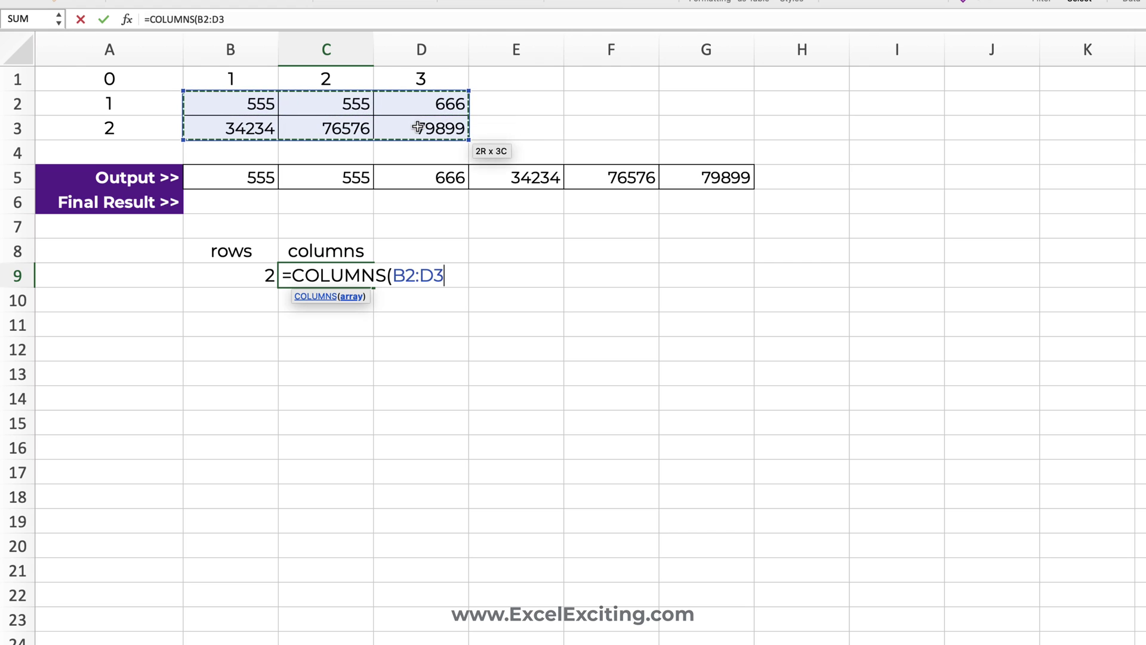
text())
key(Return)
key(Up)
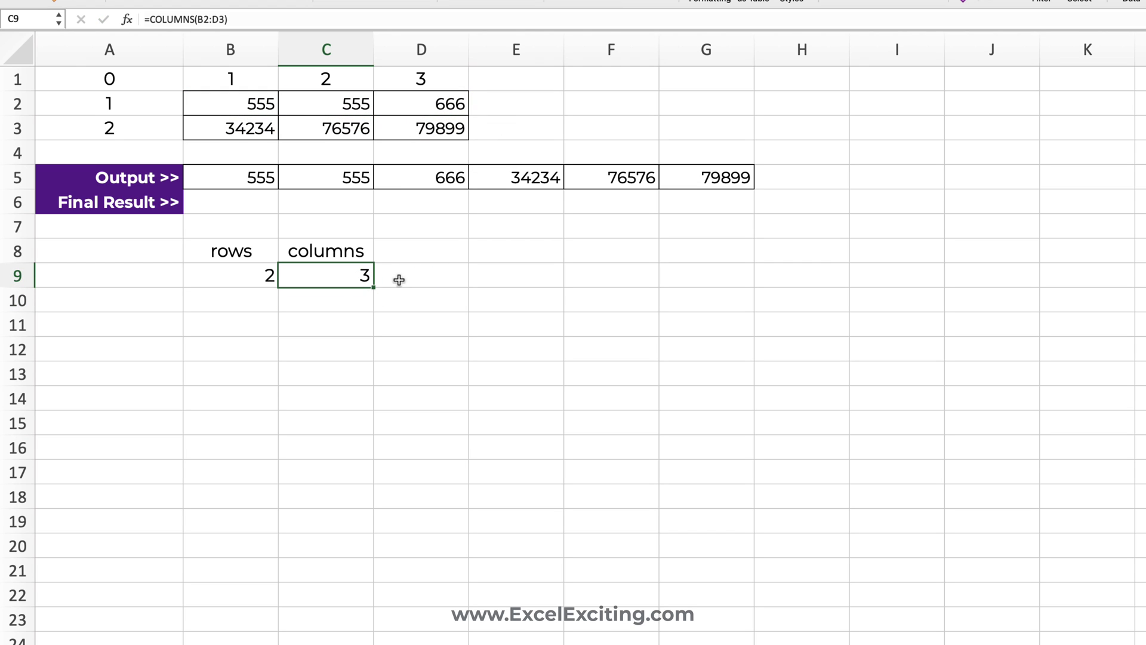
click(414, 279)
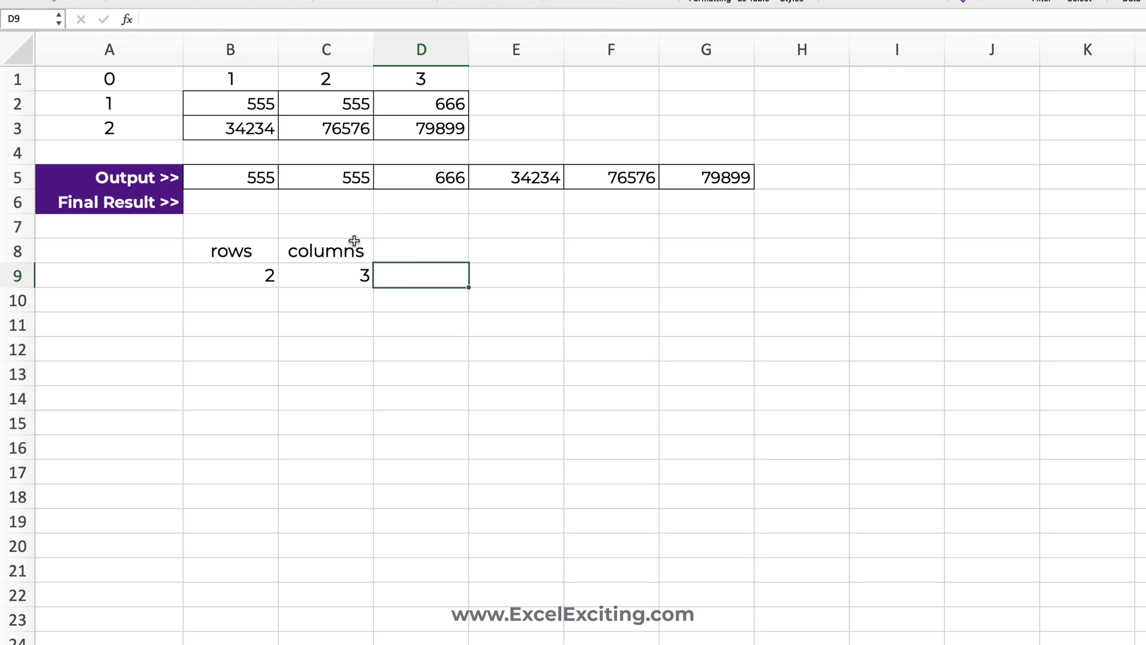
Step: Enter =B9*C9 in D9 so it returns 6
drag(251, 174, 677, 179)
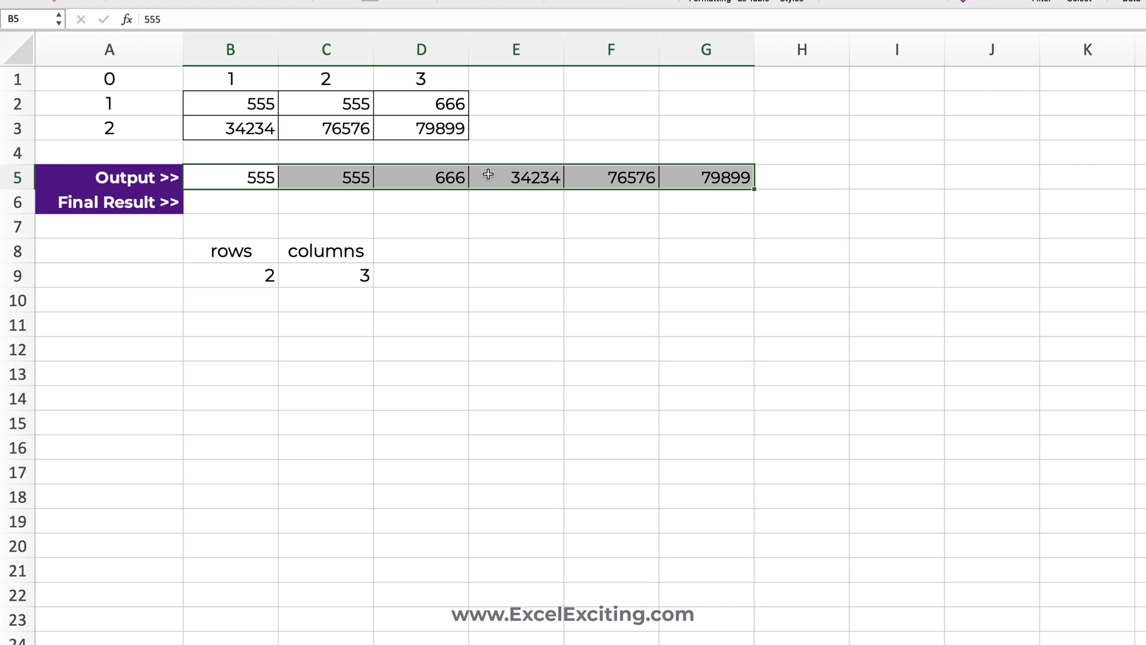
key(Down)
key(Down)
key(Down)
key(Down)
key(Right)
key(Right)
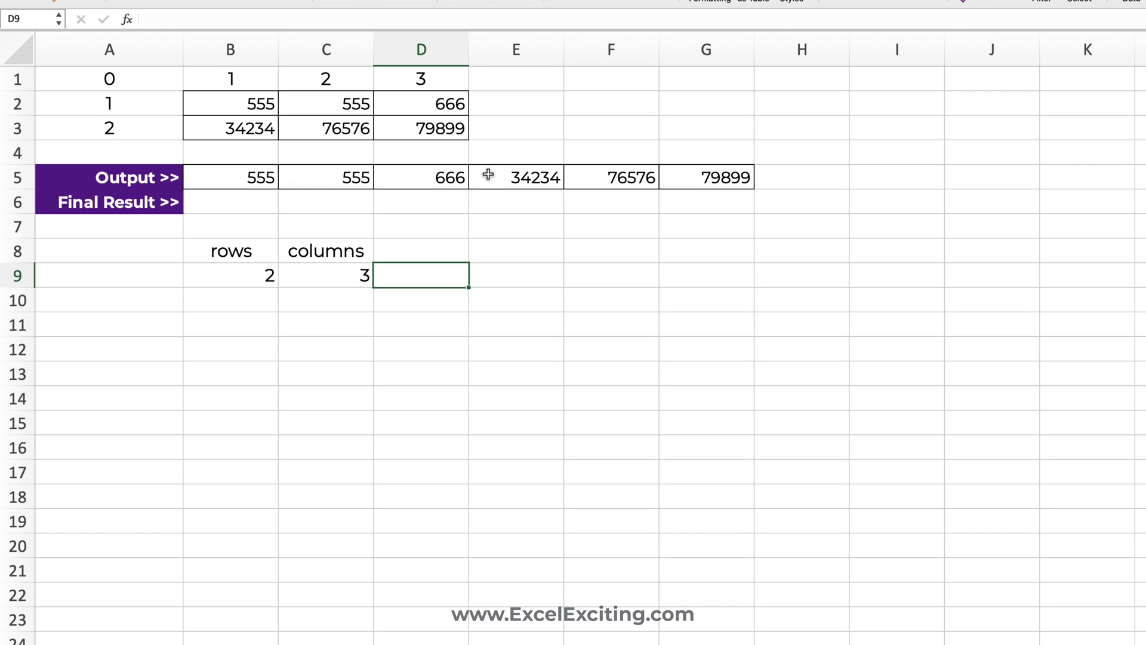
text(=)
click(242, 274)
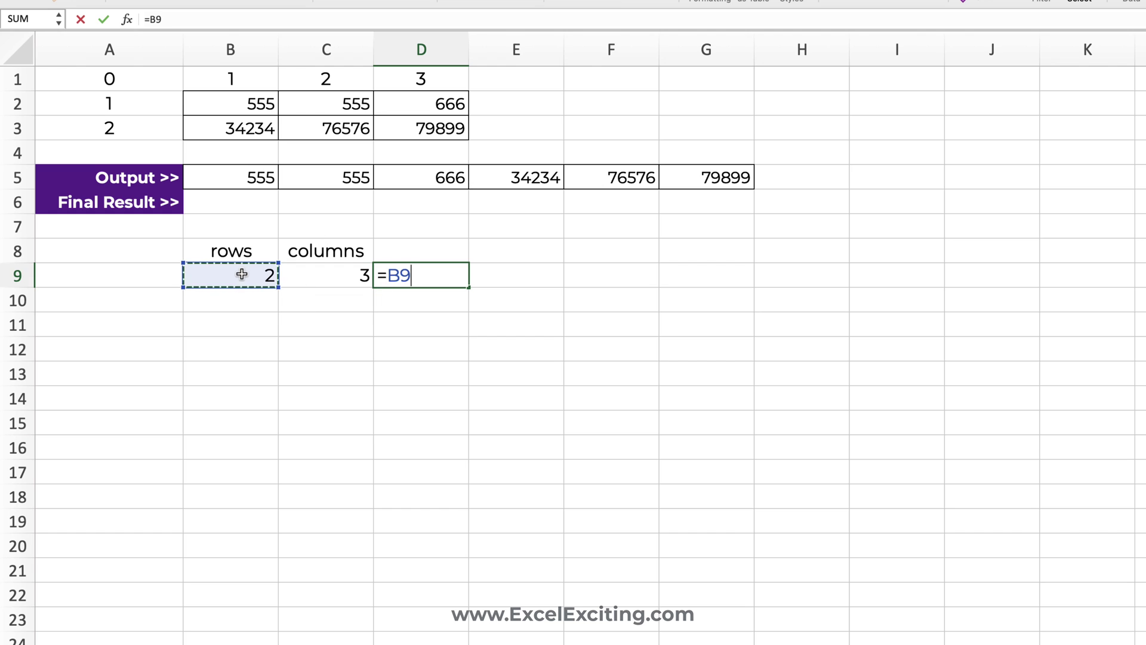
text(*)
click(292, 268)
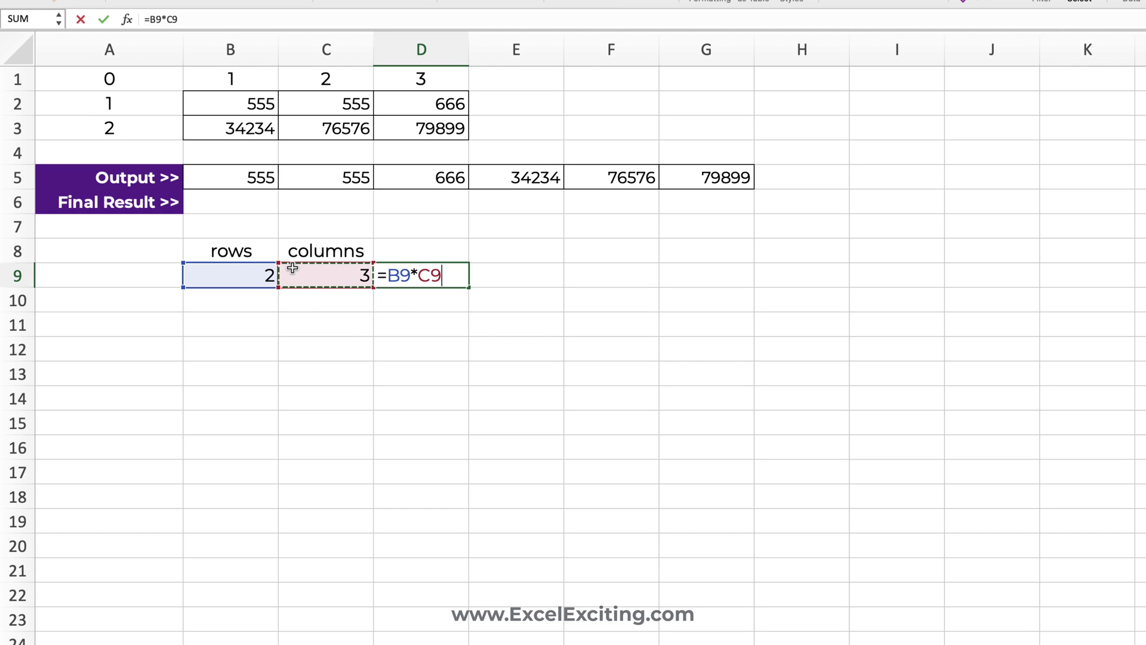
key(Return)
Step: Shade cell D9 with a light yellow fill
click(432, 284)
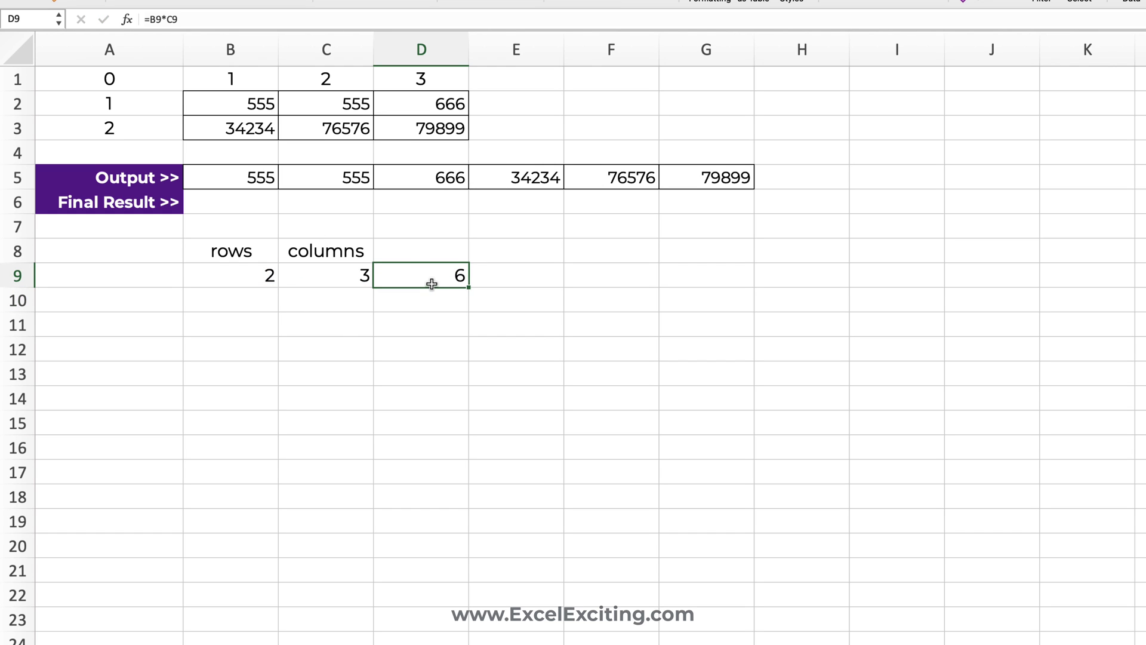
click(242, 4)
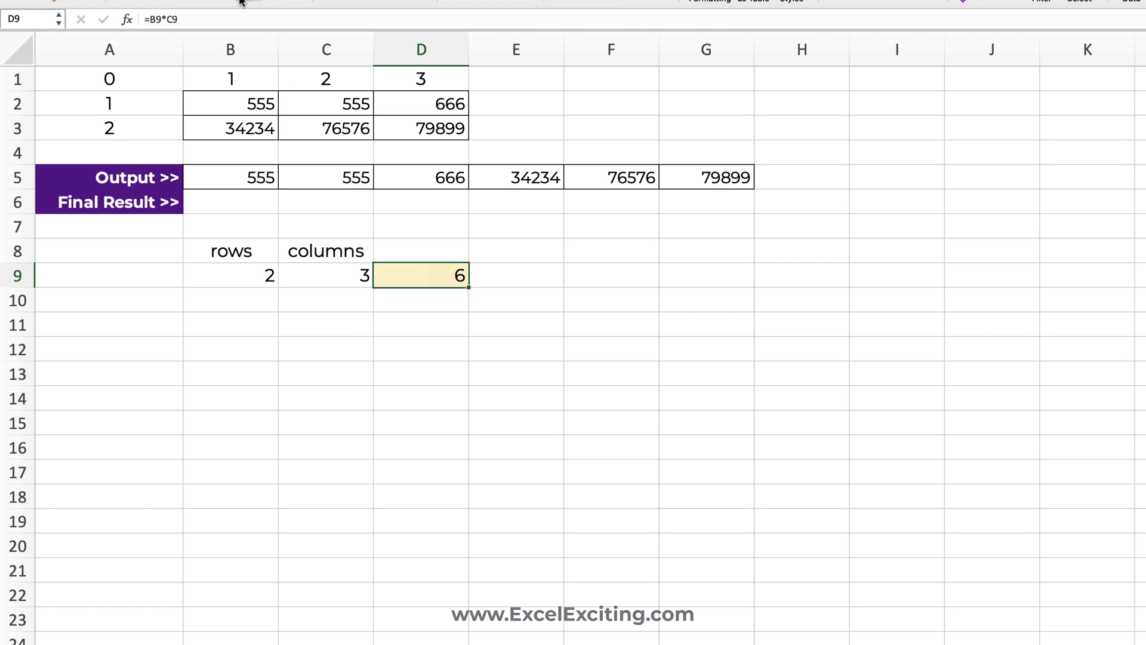
click(510, 269)
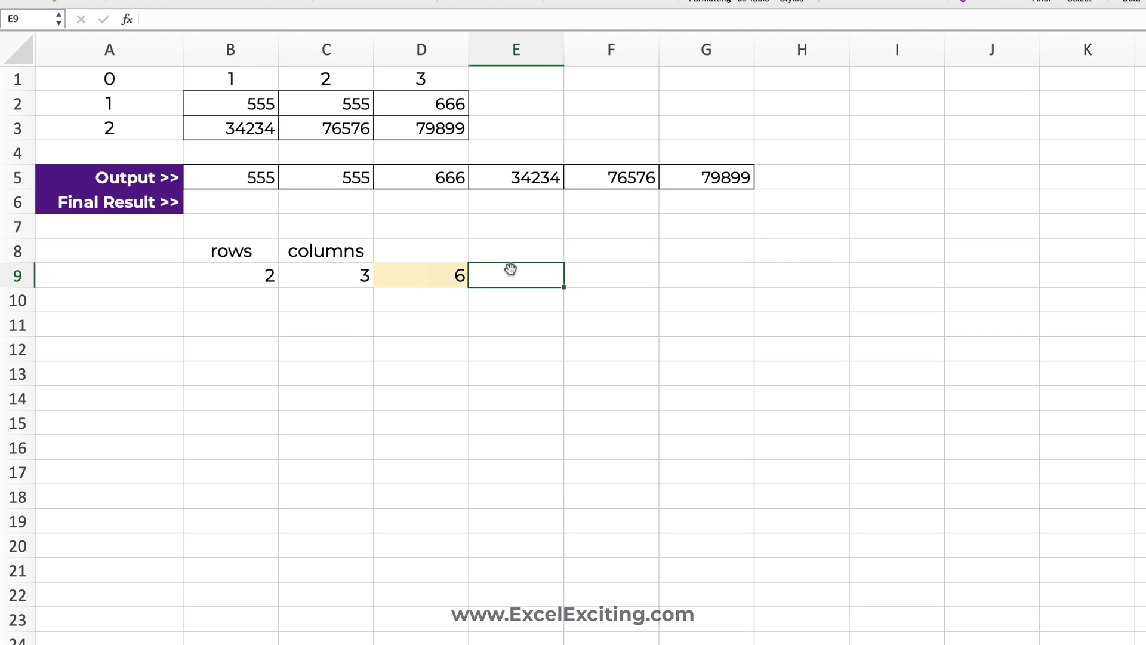
Step: Enter =ROWS(B2:D3)*COLUMNS(B2:D3) in E9 so it returns 6
text(=row)
key(Down)
key(Tab)
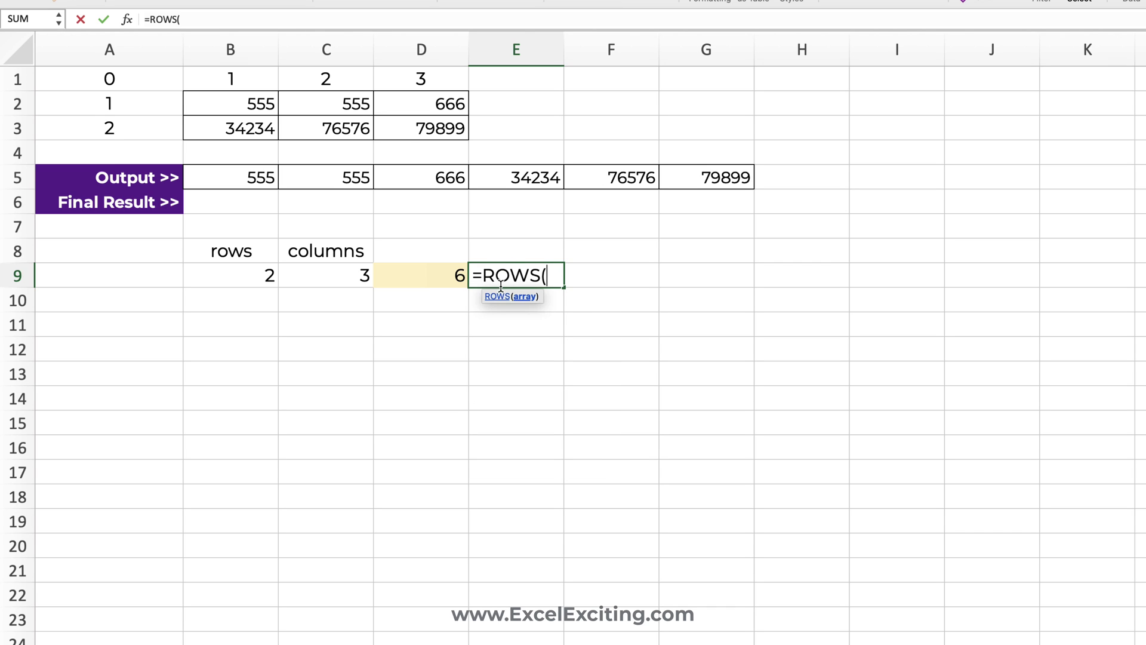
drag(263, 108, 416, 128)
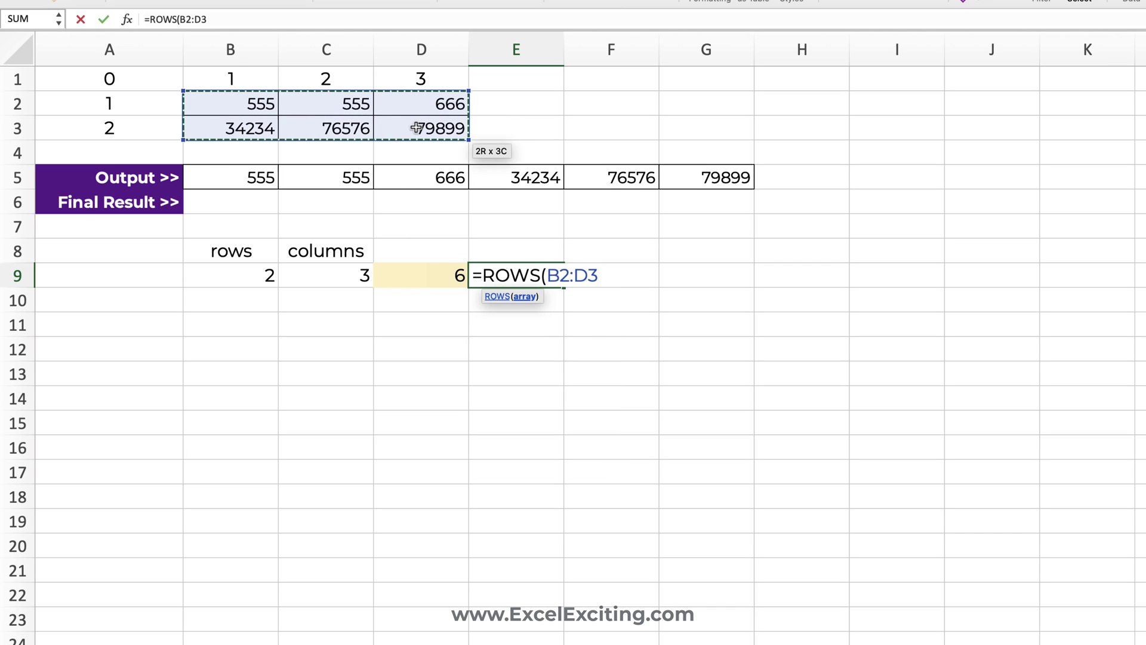
text()*)
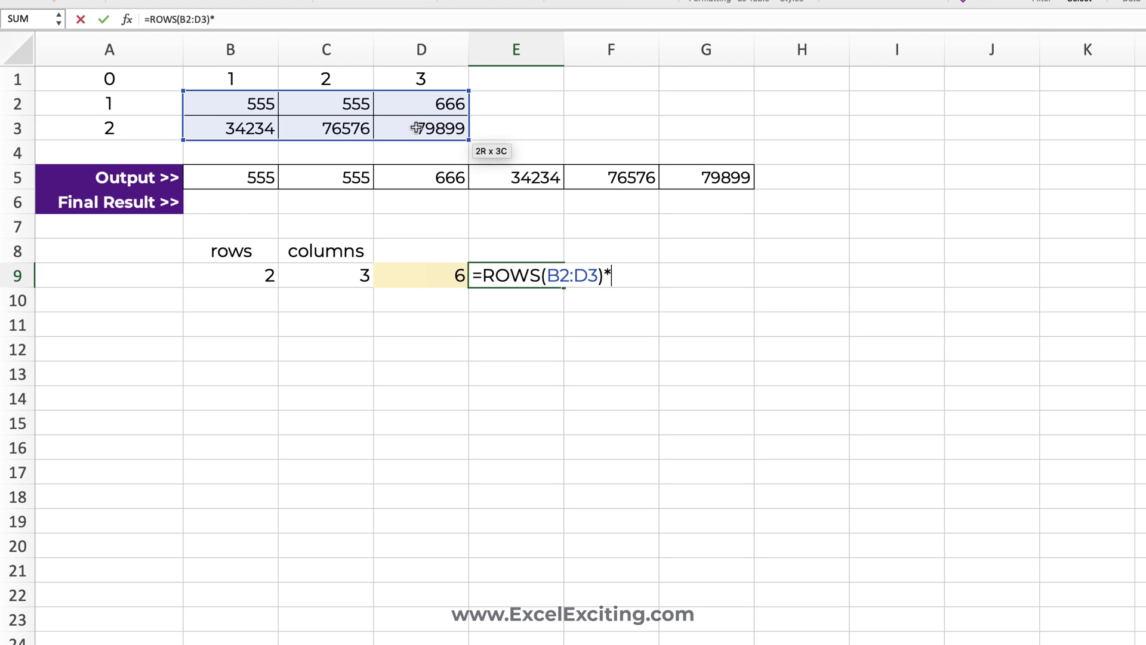
text(colum)
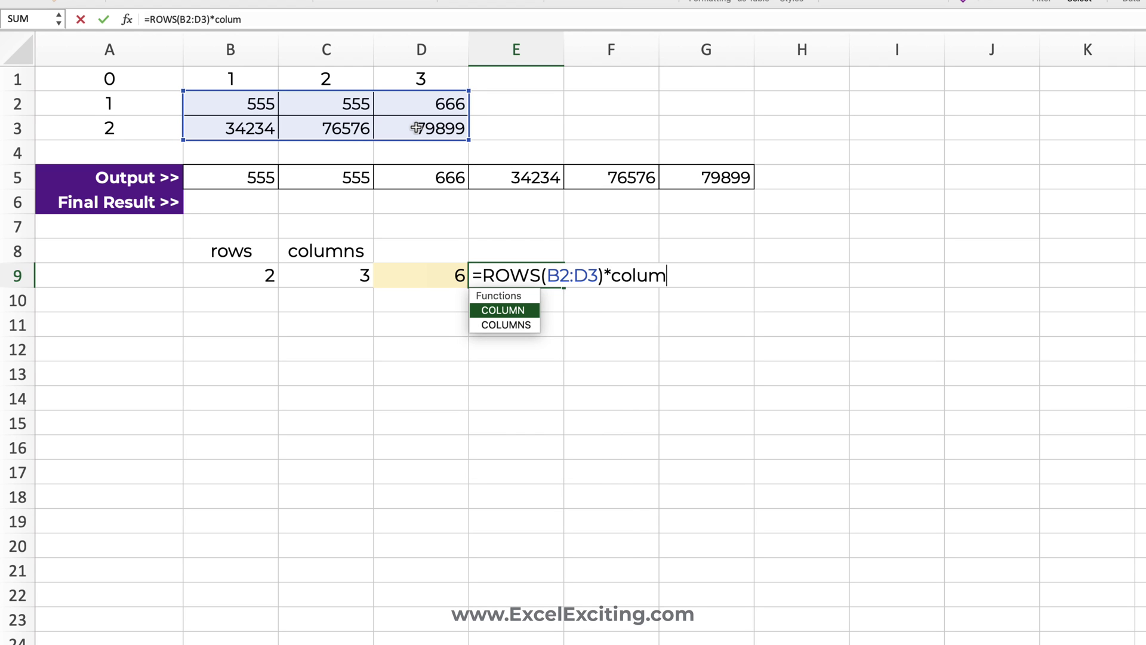
key(Down)
key(Tab)
drag(266, 105, 394, 118)
text())
key(Return)
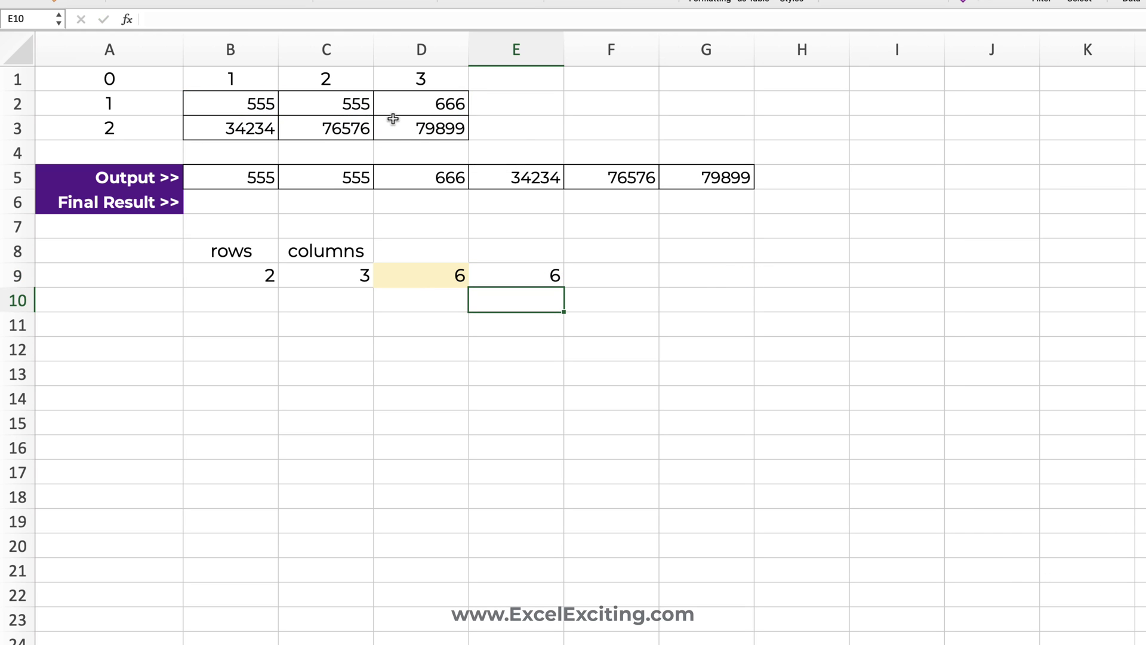
Step: Replace E9's formula with =SEQUENCE(ROWS(B2:D3)*COLUMNS(B2:D3),,0) to spill 0 through 5
double_click(513, 276)
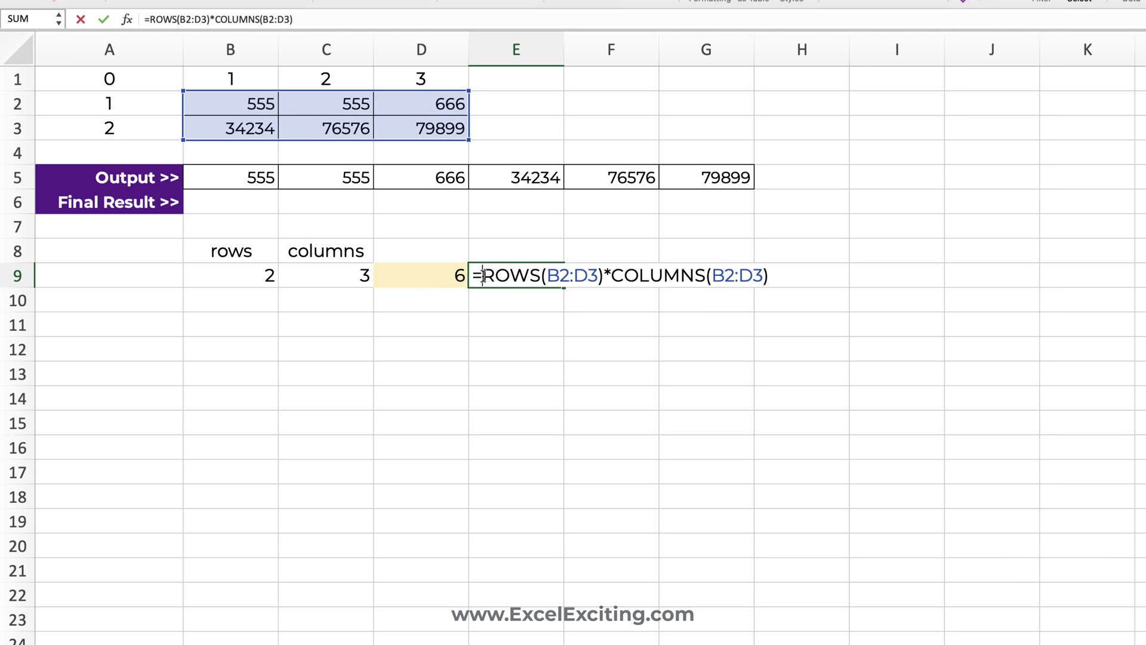
key(shift+End)
key(BackSpace)
text(sq)
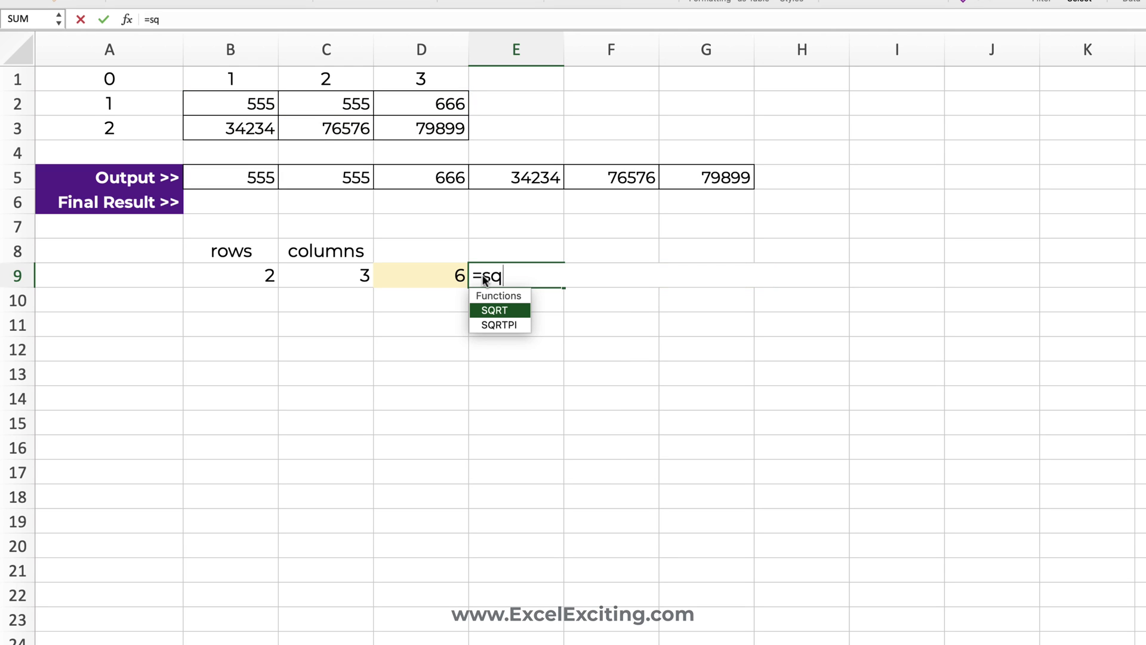
key(BackSpace)
text(w)
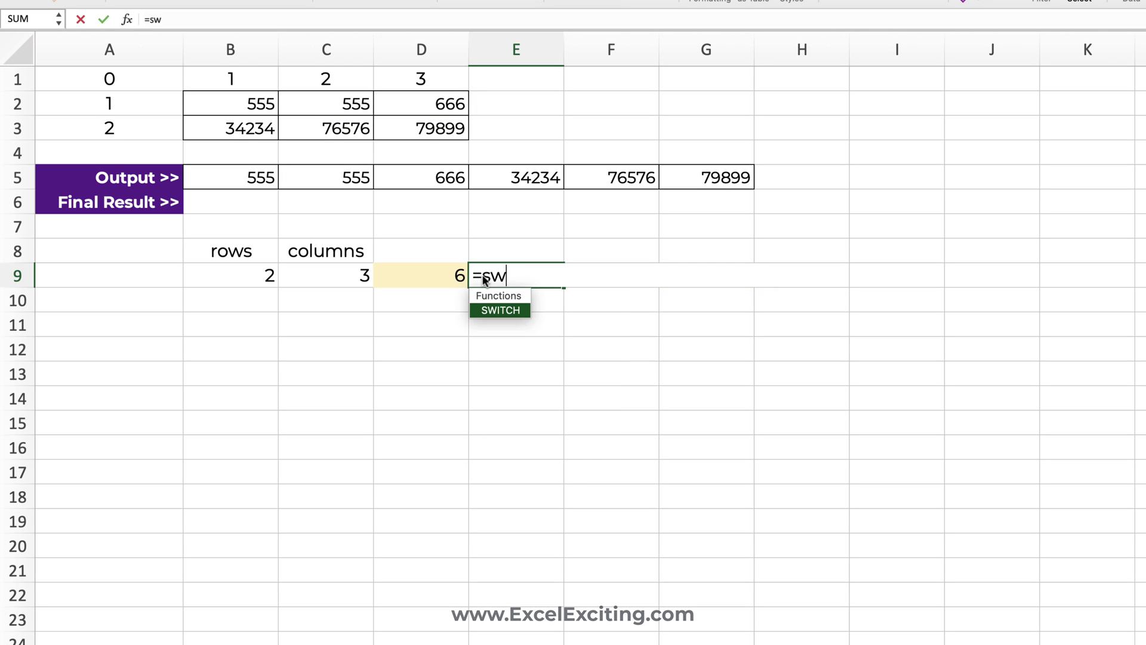
key(BackSpace)
text(e)
key(Down)
key(Down)
key(Down)
key(Down)
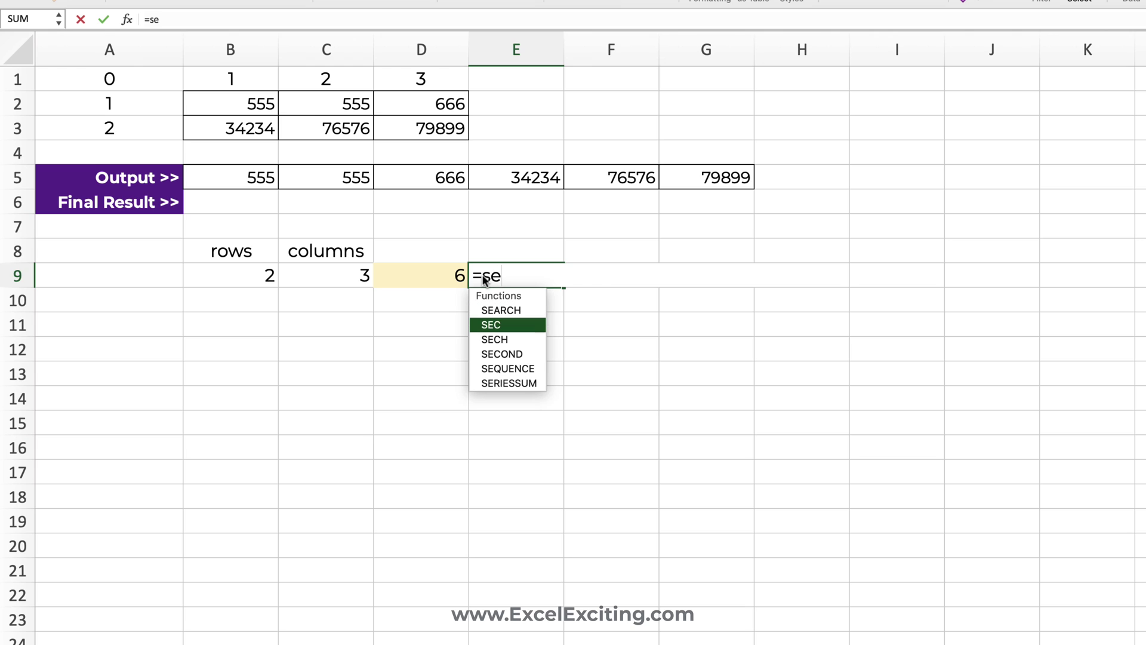
key(Tab)
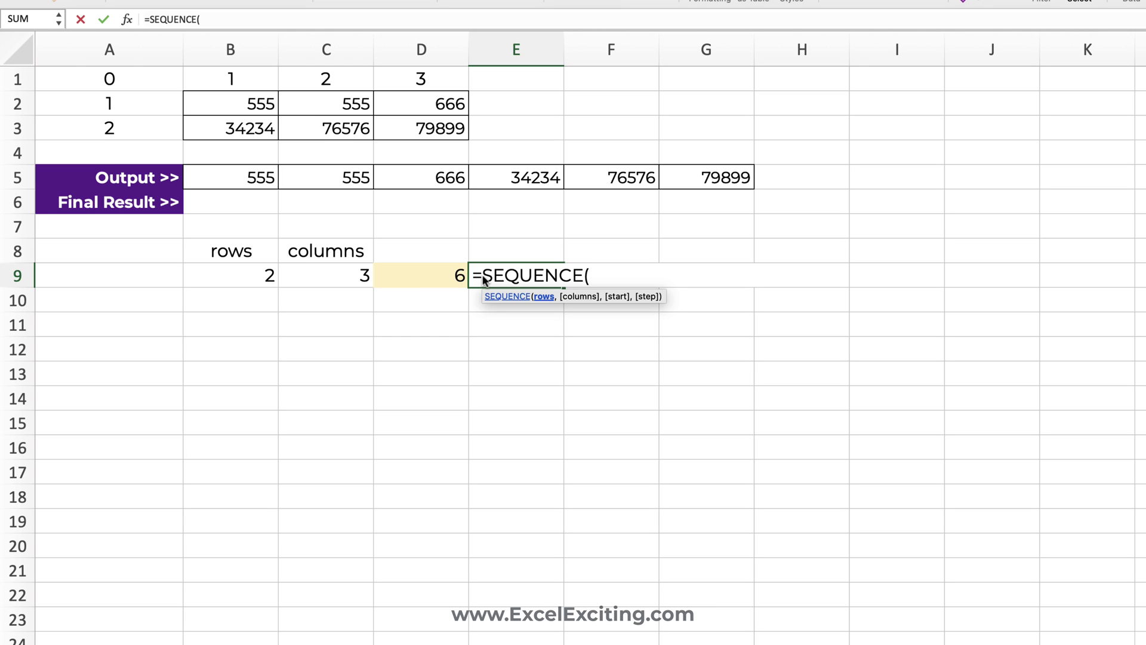
text(ROWS(B2:D3)*COLUMNS(B2:D3))
text(,)
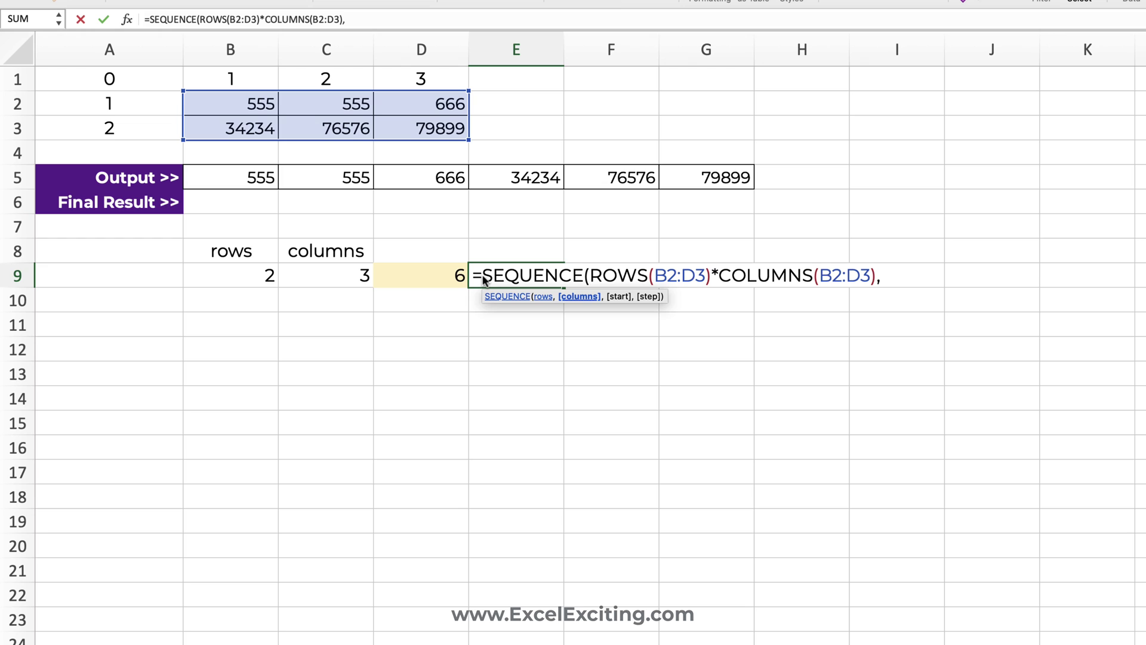
text(,0)
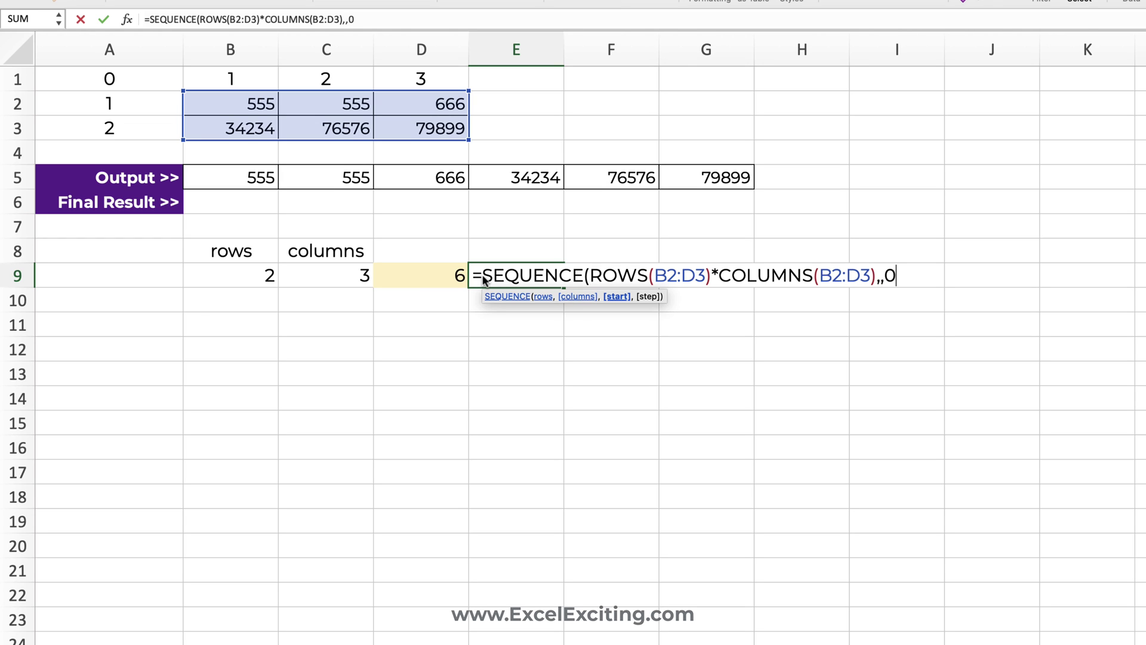
text())
key(Return)
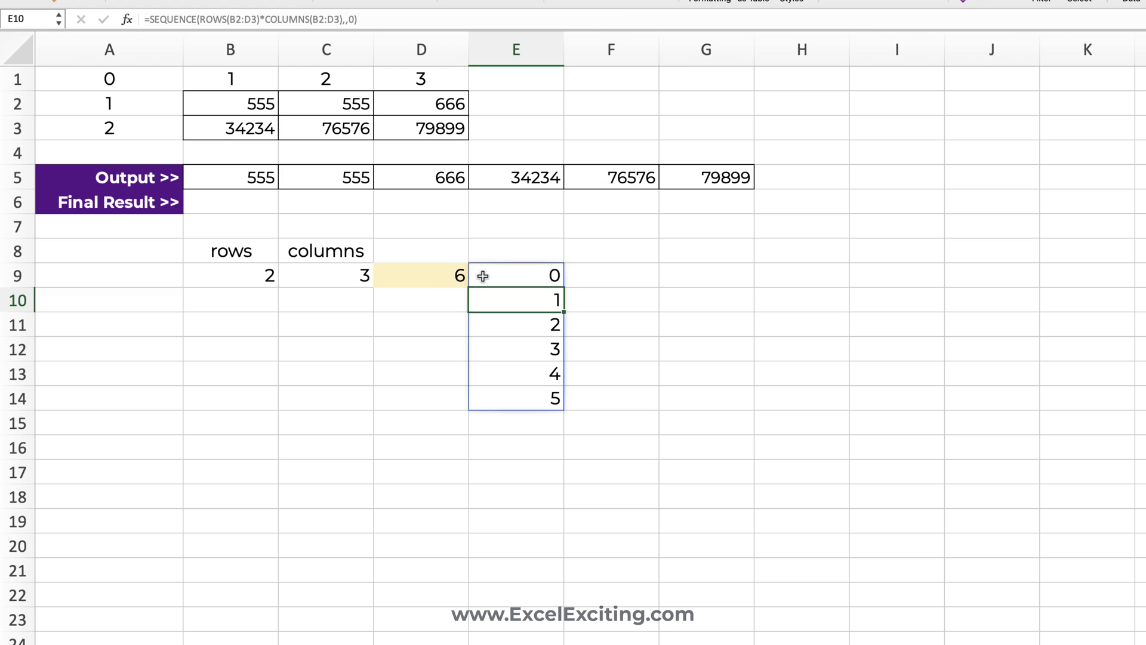
Step: Wrap E9's sequence in MOD(...,COLUMNS(B2:D3)) so it spills 0, 1, 2, 0, 1, 2
double_click(483, 276)
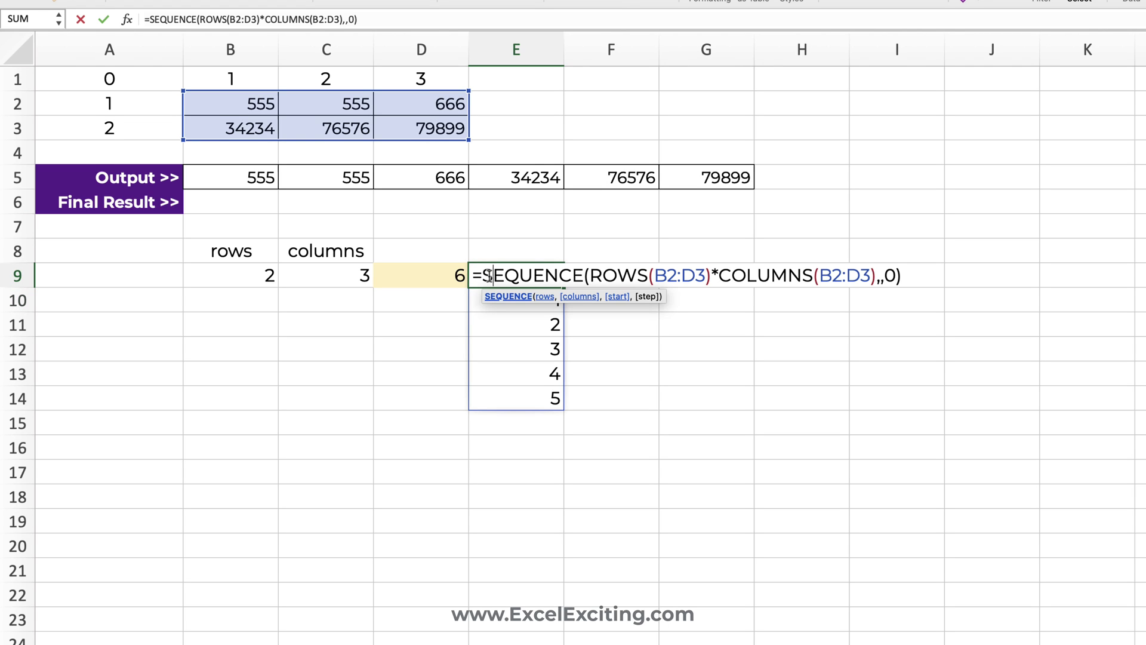
click(488, 276)
text(mo)
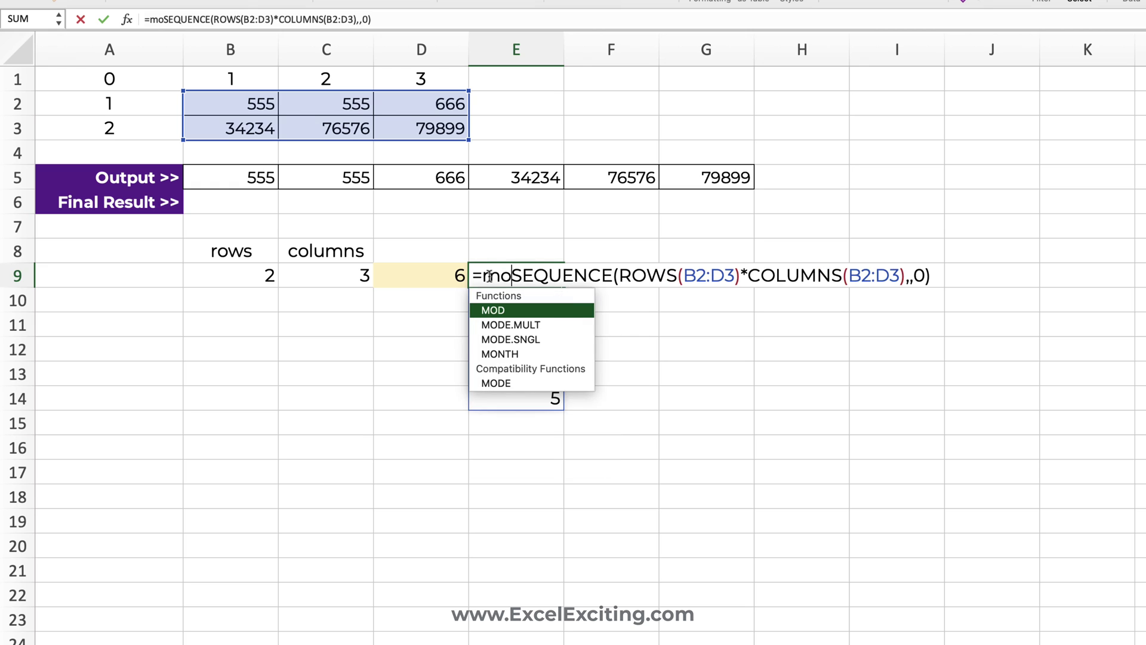
key(Tab)
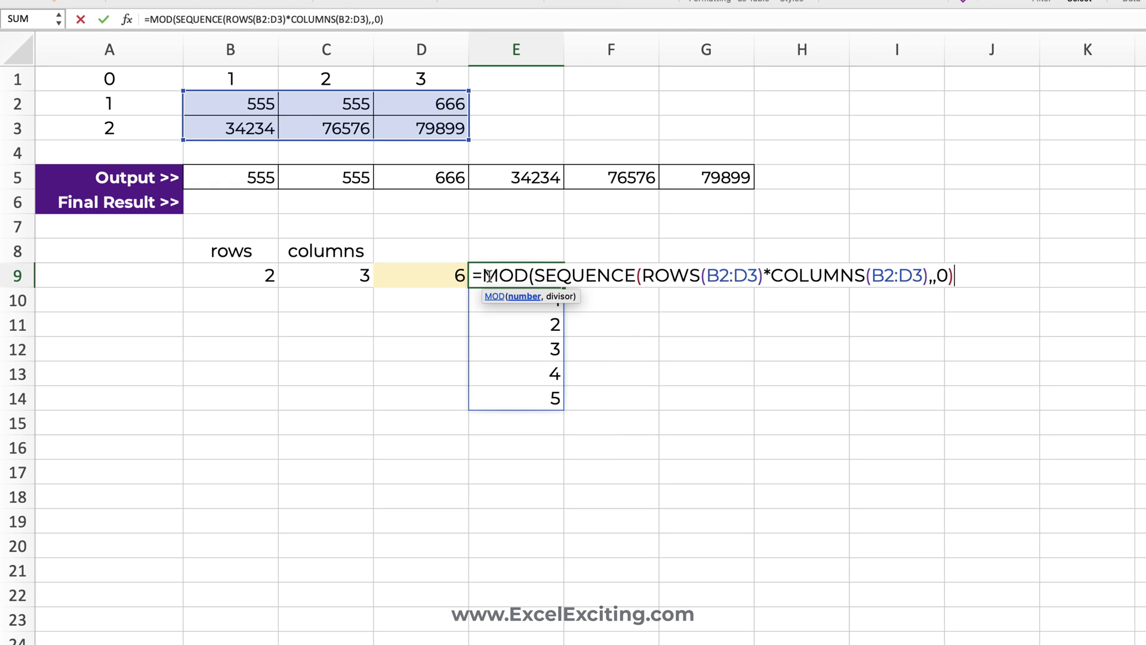
text(,)
text(couk)
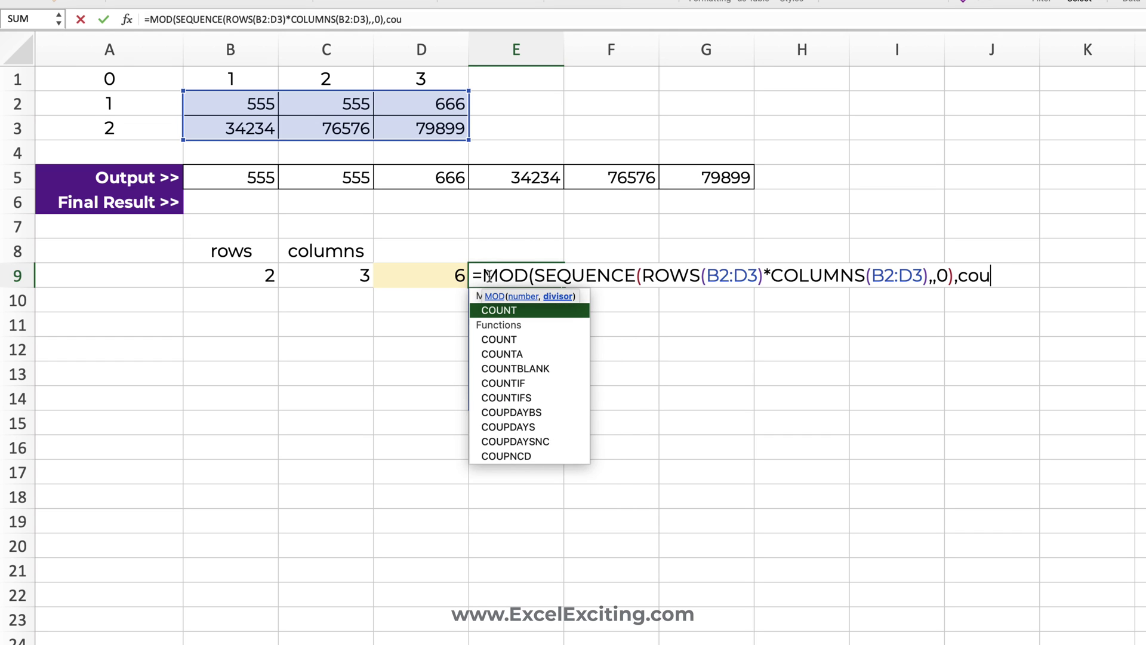
key(BackSpace)
key(BackSpace)
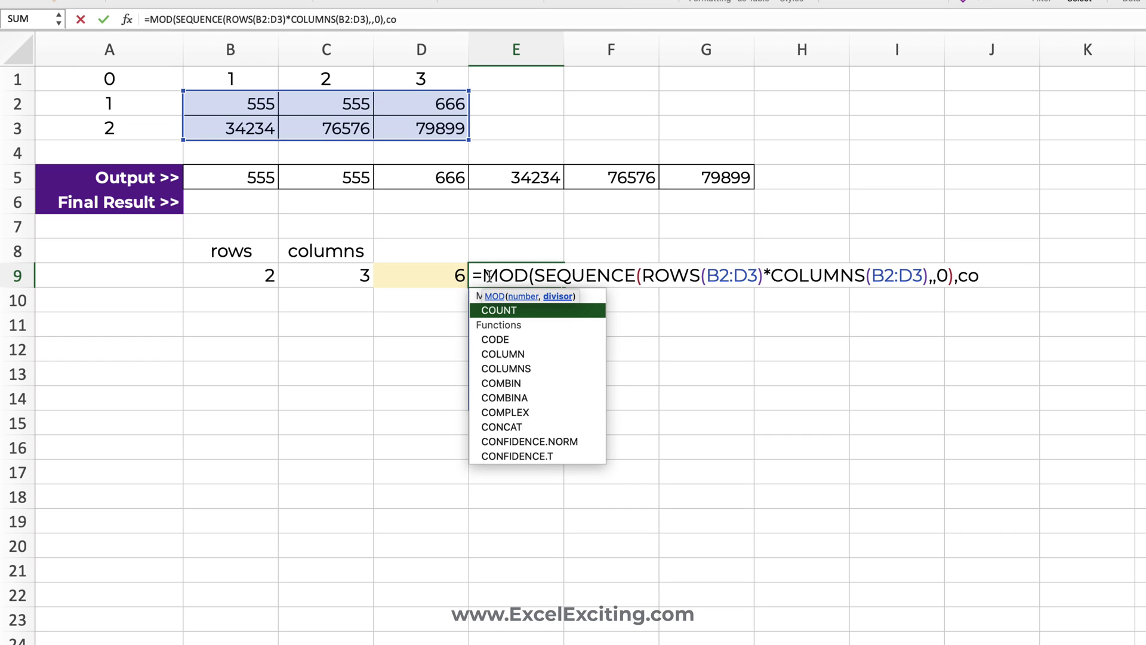
key(Down)
key(Down)
key(Down)
key(Tab)
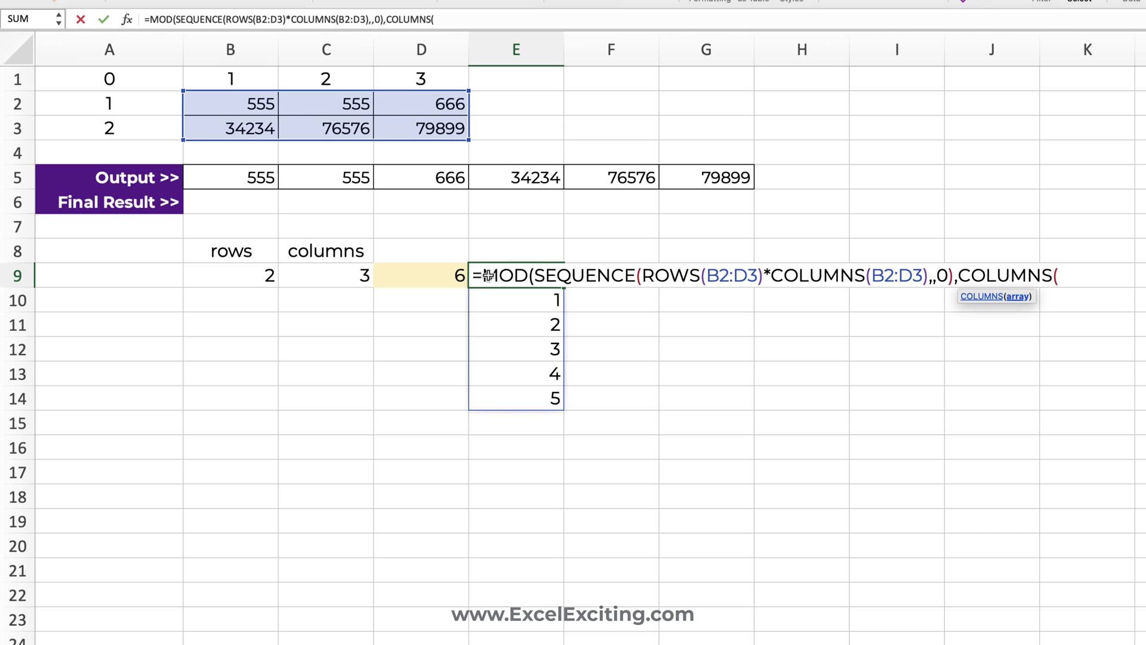
drag(239, 105, 394, 124)
text())
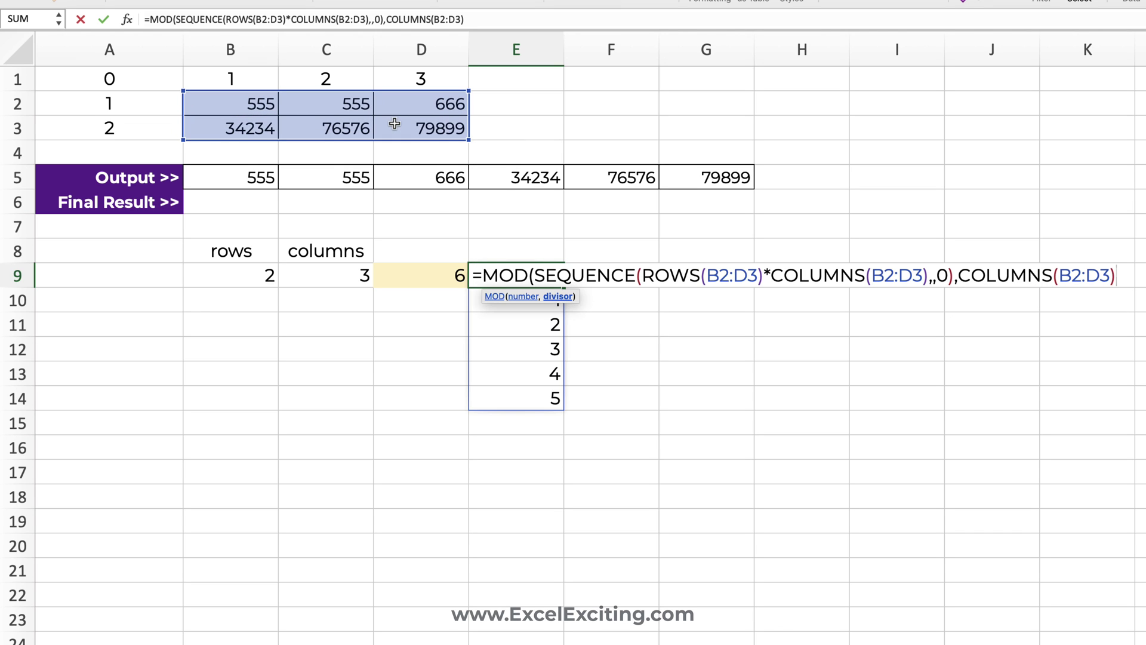
text())
key(Return)
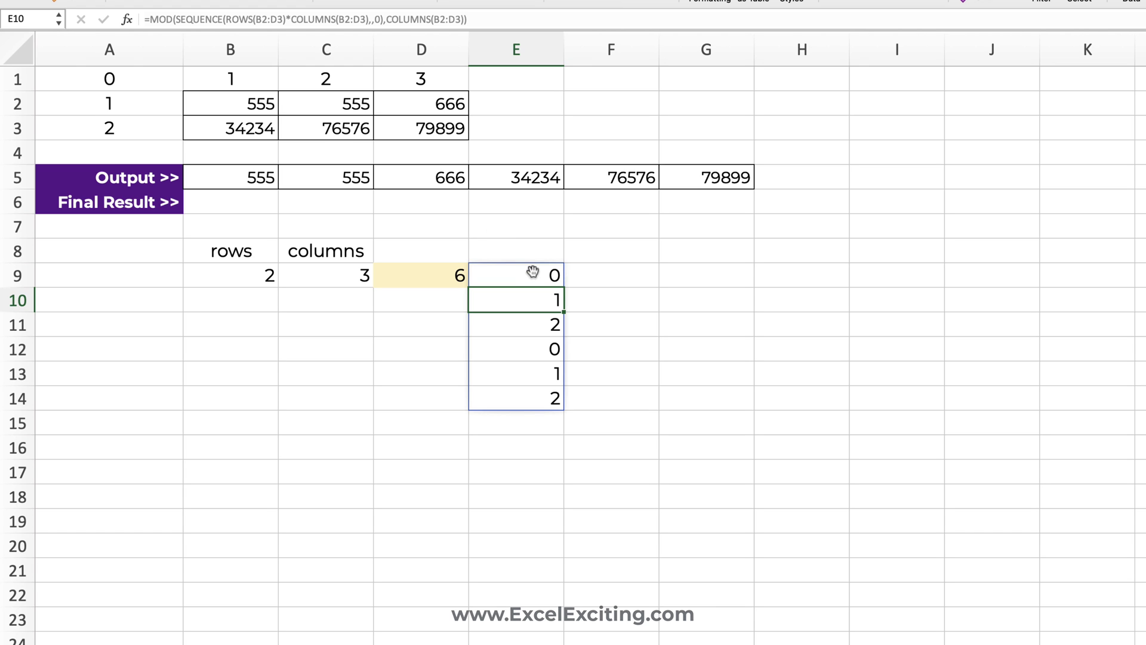
Step: Compare the spilled values in column E against the grid cells B2:D3
click(533, 273)
click(529, 301)
click(535, 322)
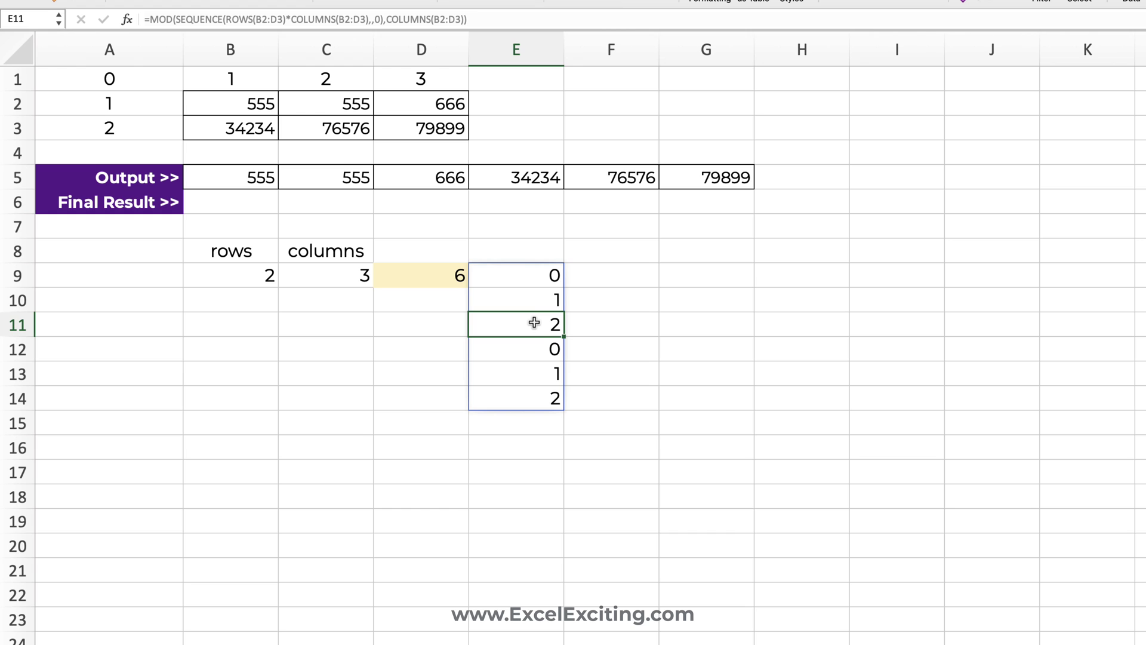
click(495, 283)
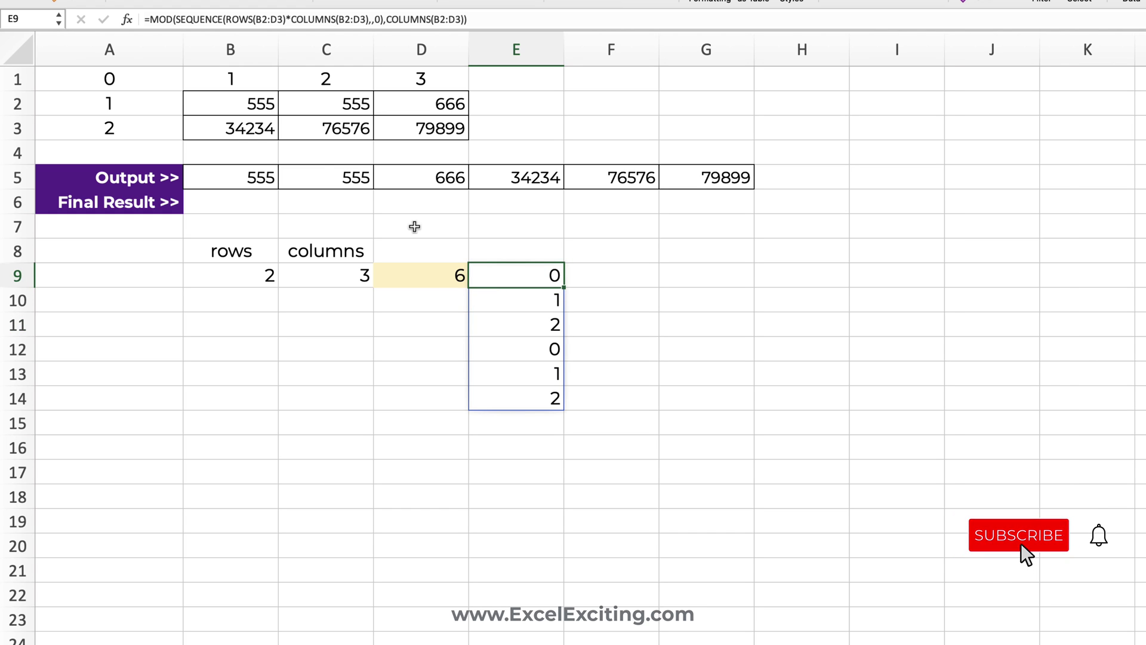
drag(238, 105, 381, 109)
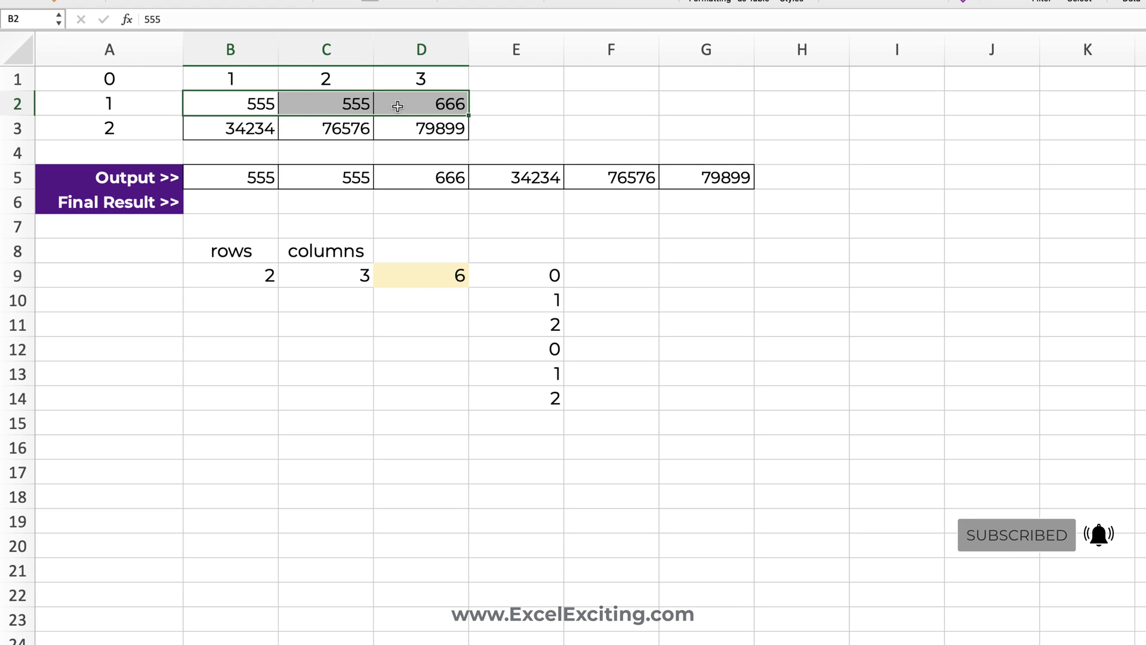
click(264, 106)
click(317, 105)
click(406, 105)
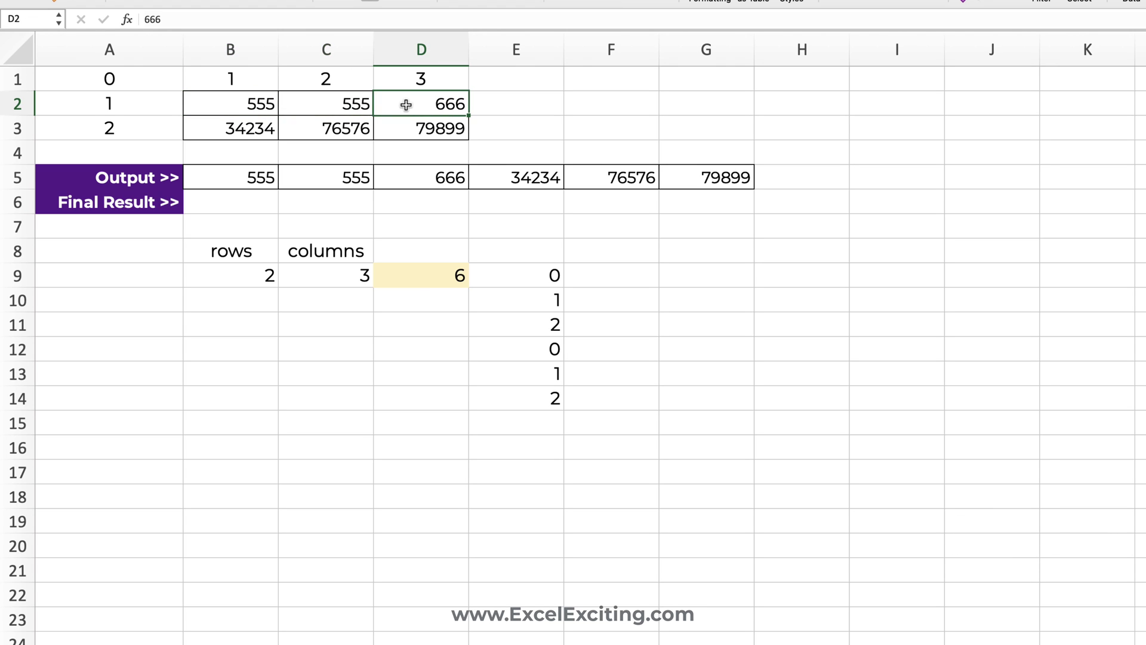
click(239, 130)
click(292, 131)
click(430, 127)
Step: Append +1 to E9's formula so it spills 1, 2, 3, 1, 2, 3
click(541, 282)
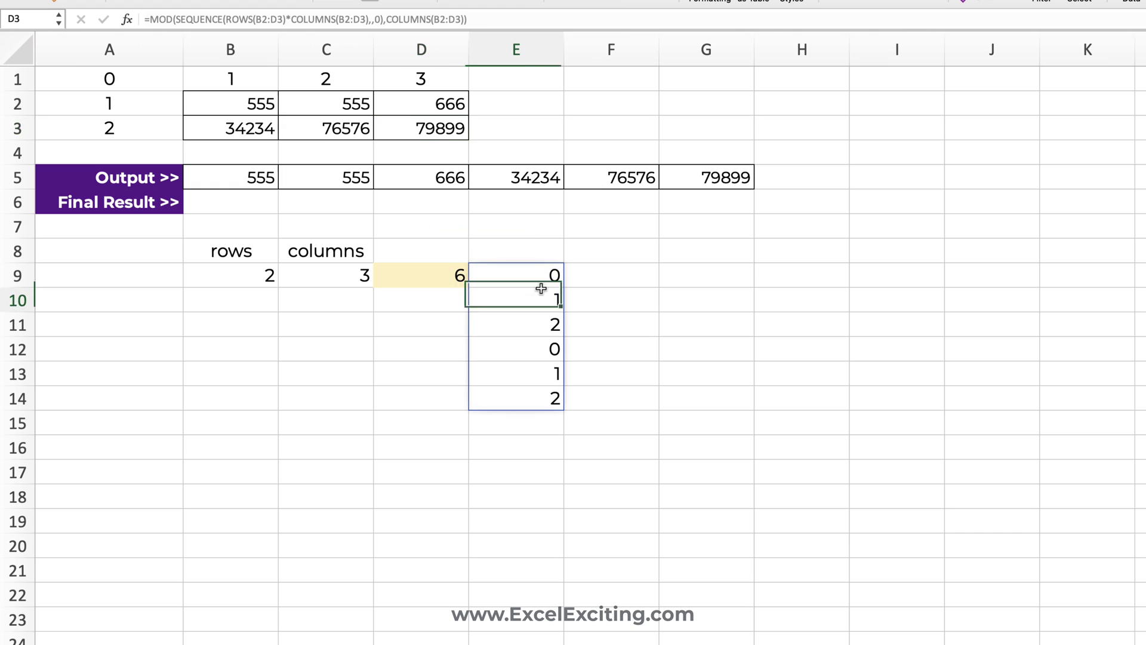
double_click(545, 275)
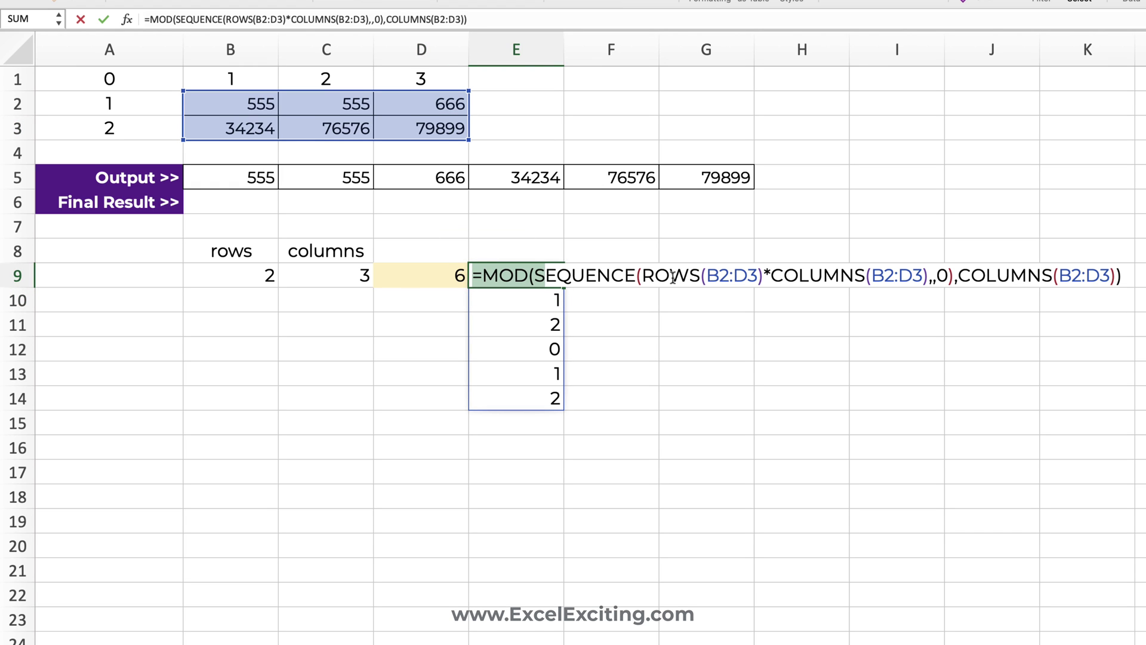
key(End)
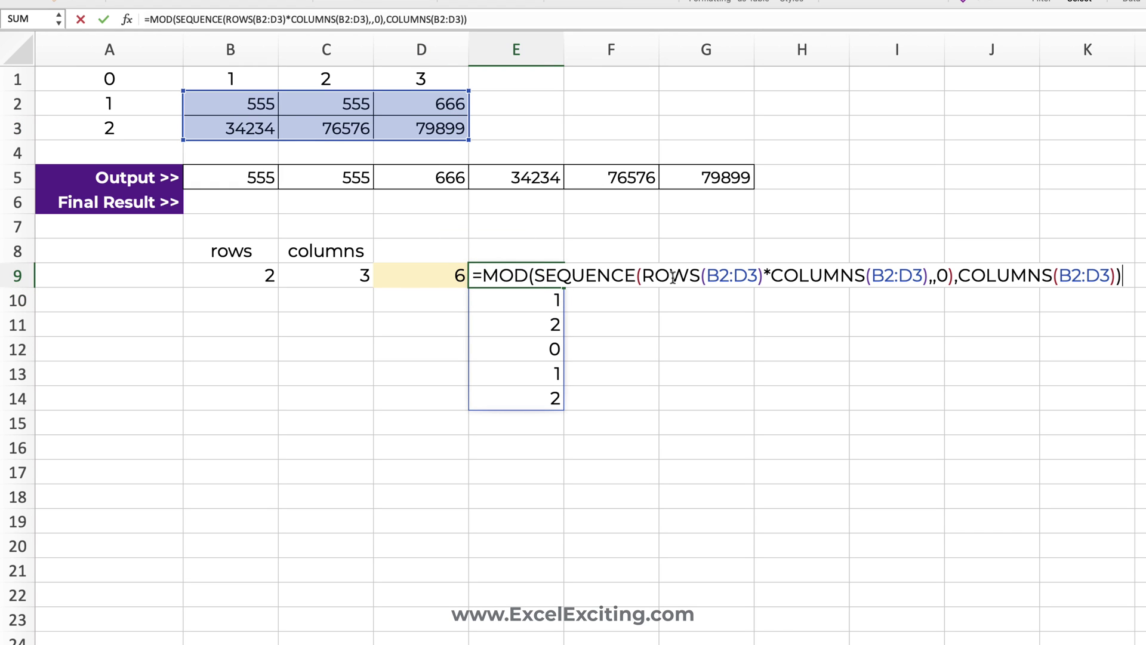
text(+1)
key(Return)
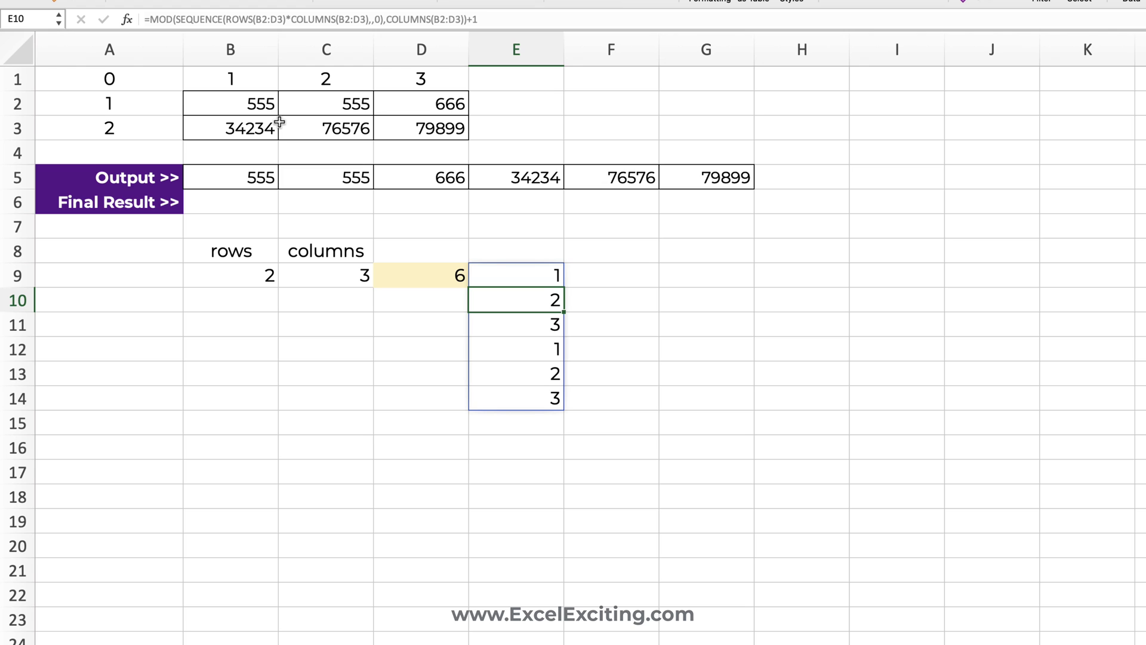
Step: Enter =INDEX(B2:D3,,E9#) in F9, spilling 555, 555, 666, 555, 555, 666
click(613, 276)
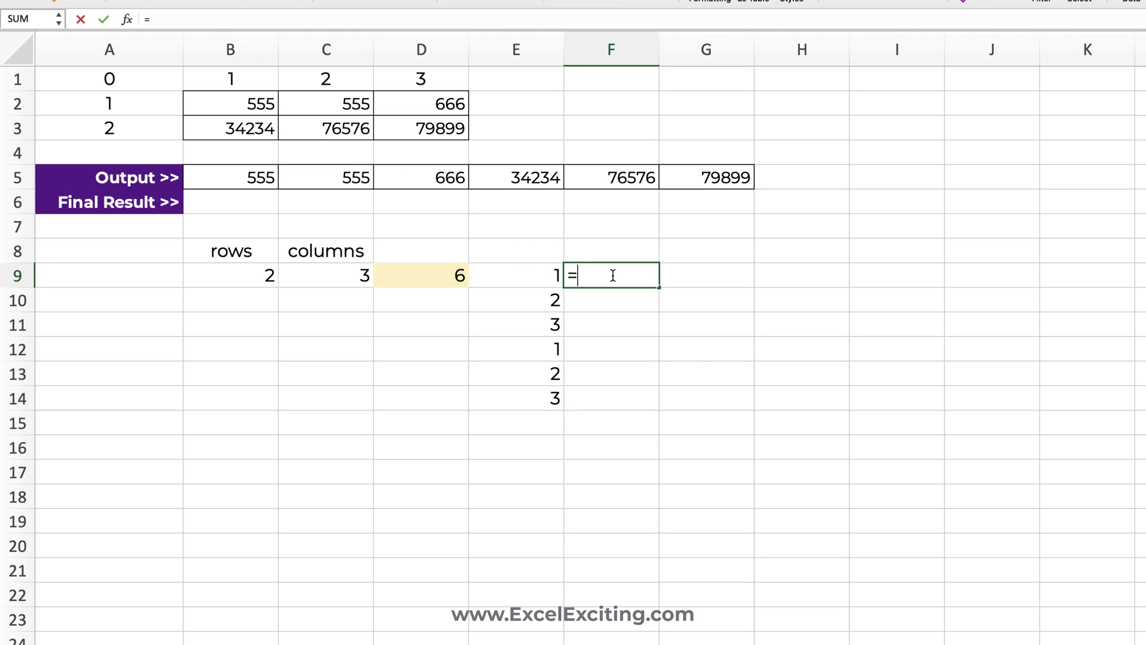
text(in)
key(Tab)
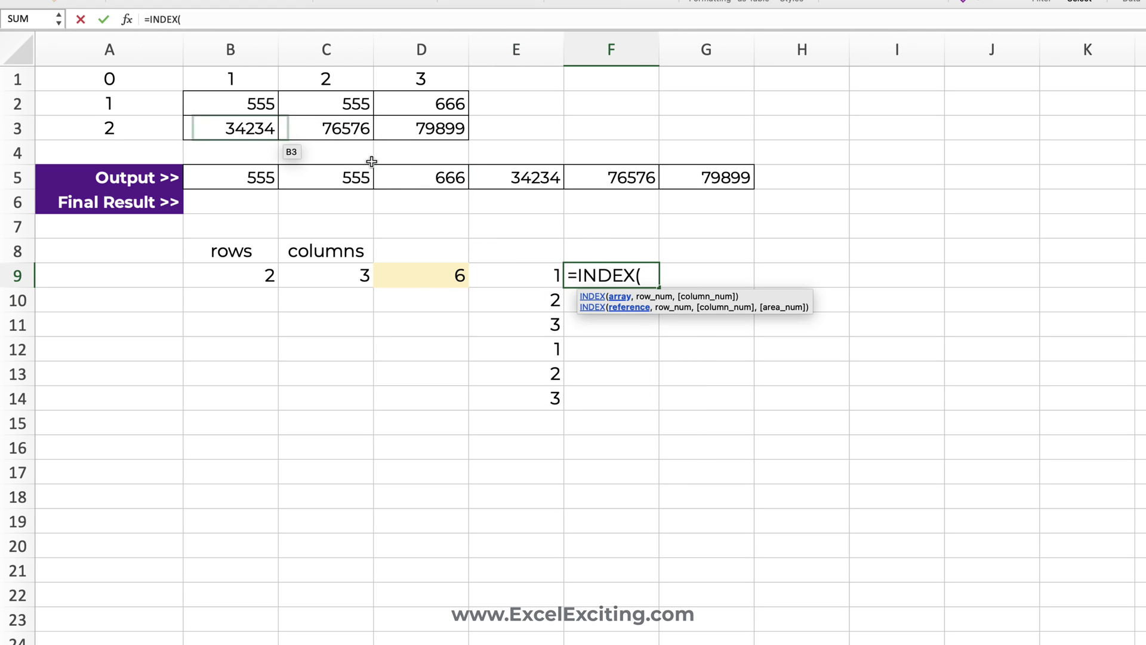
drag(263, 105, 410, 131)
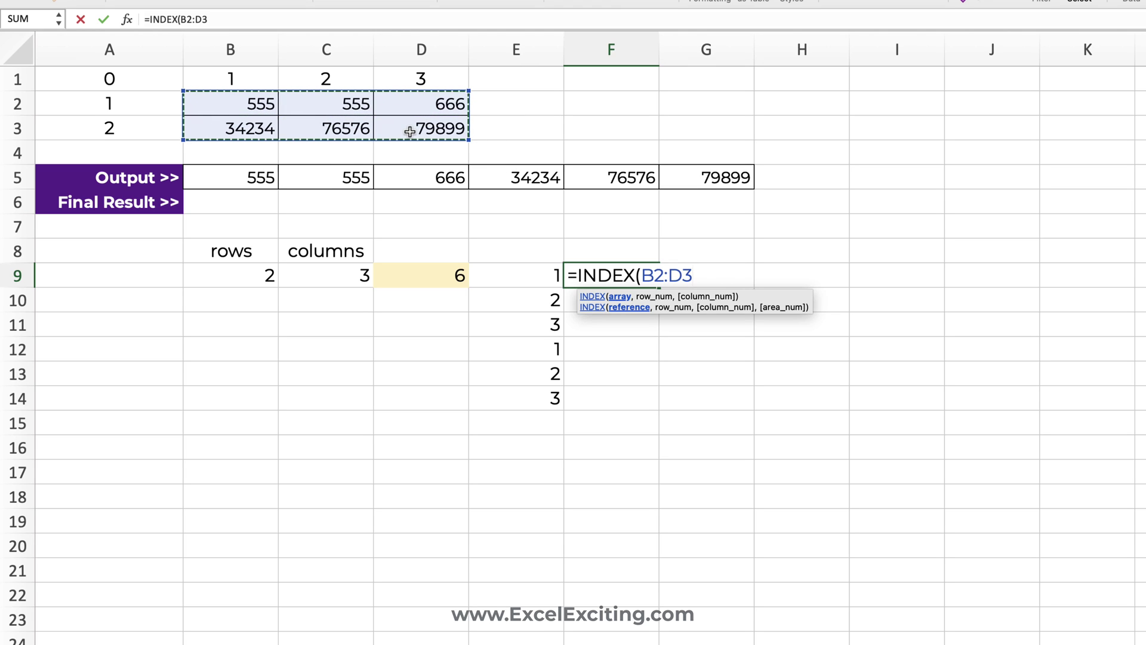
text(,)
click(525, 272)
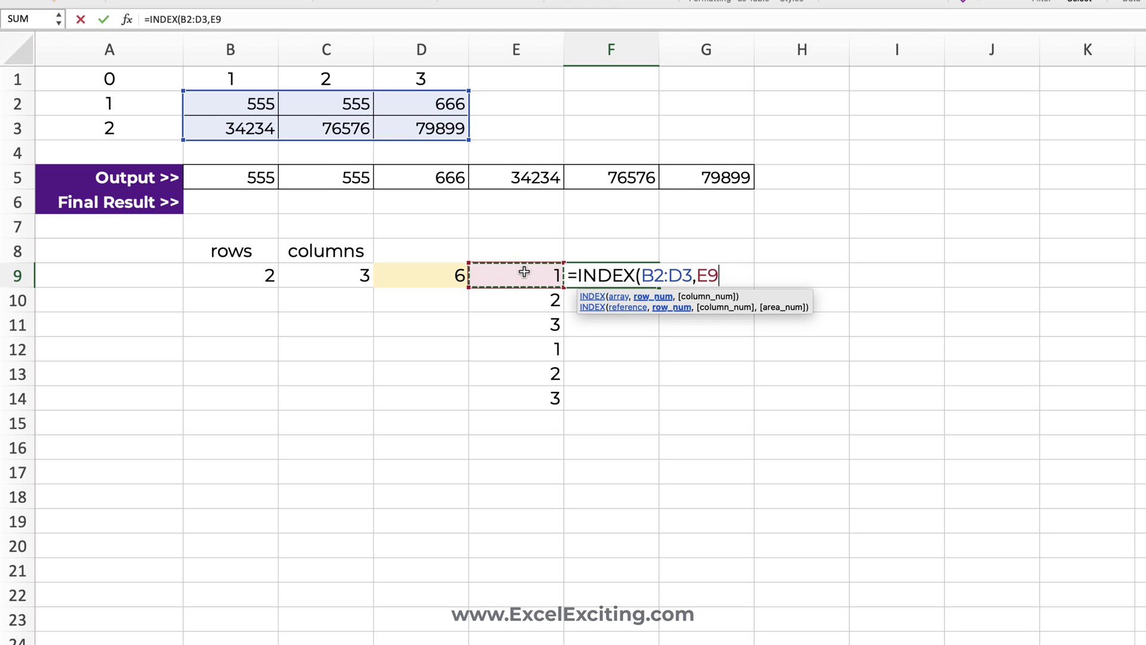
key(BackSpace)
key(BackSpace)
text(,)
click(524, 273)
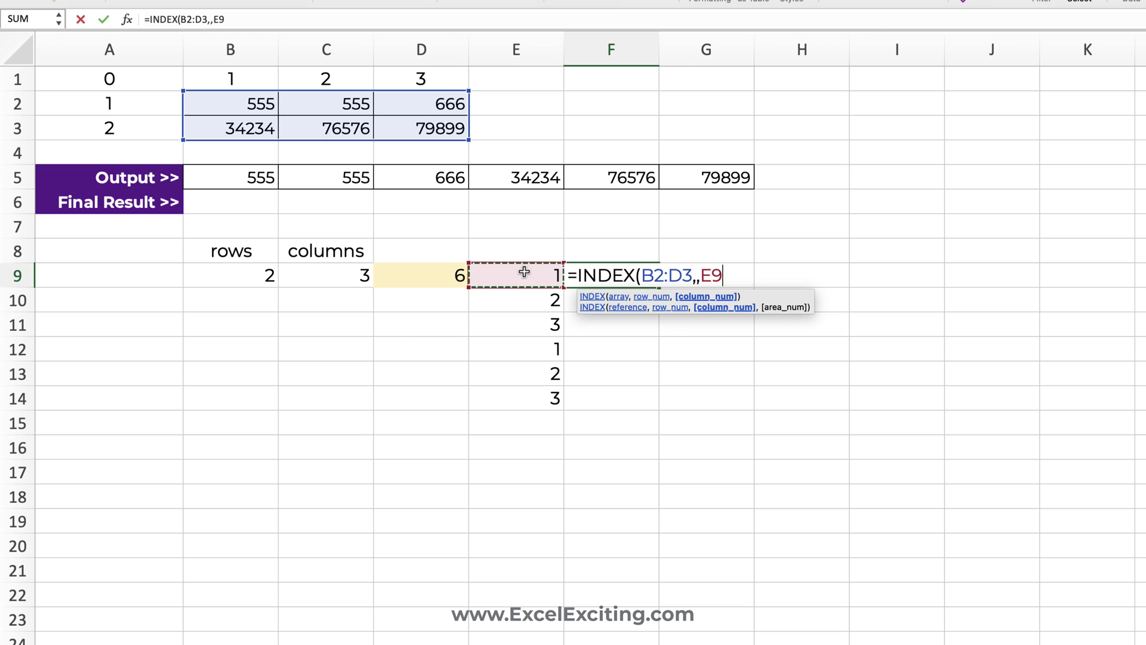
text(#)
key(Return)
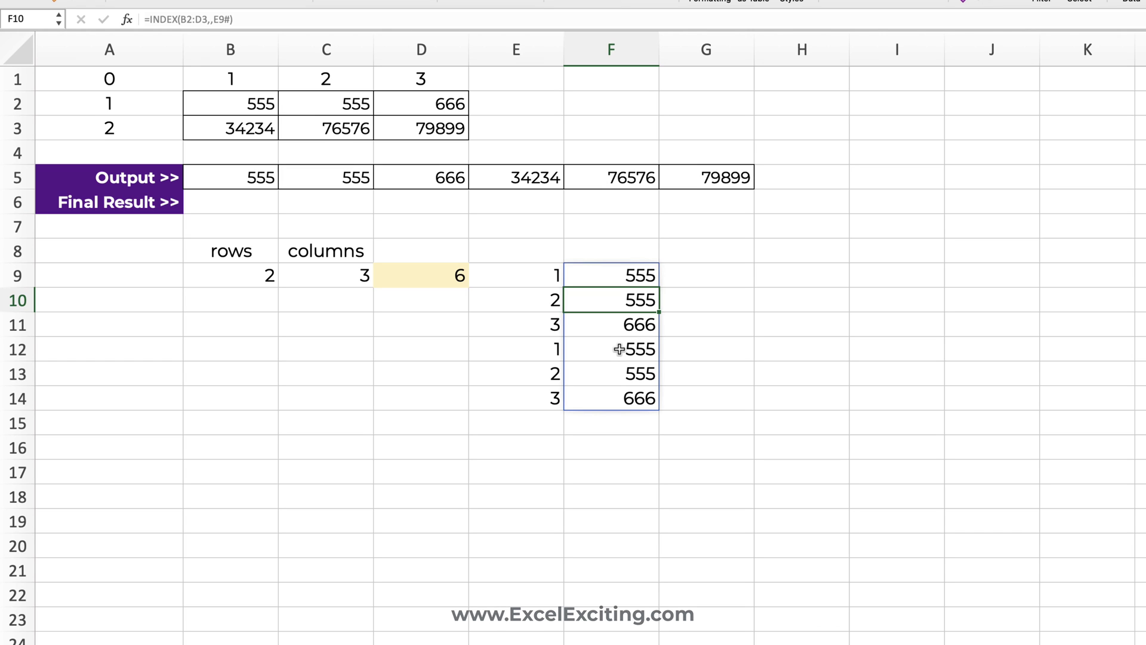
Step: Undo F9's INDEX formula and copy the MOD formula text from E9
key(super+z)
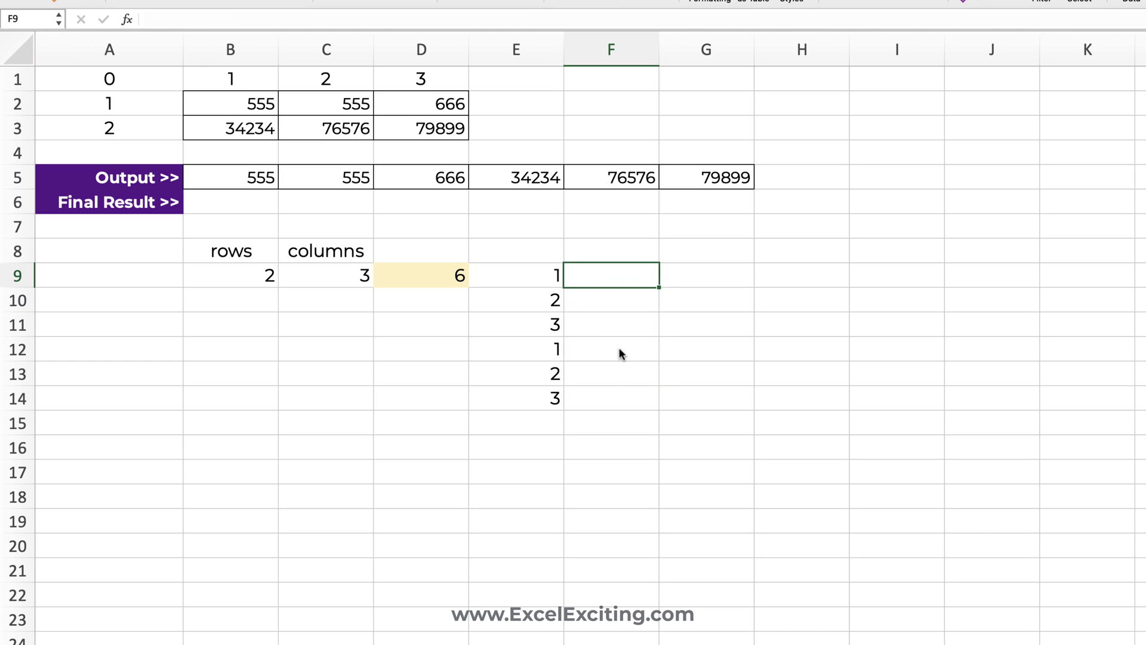
click(540, 268)
double_click(544, 272)
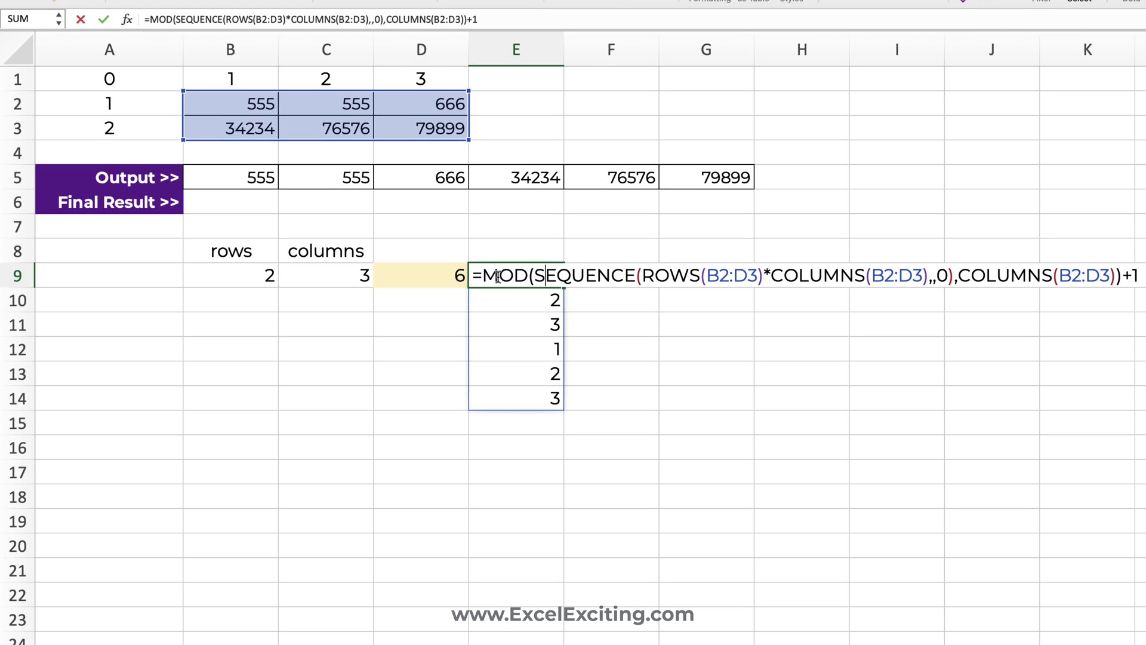
drag(482, 275, 1143, 279)
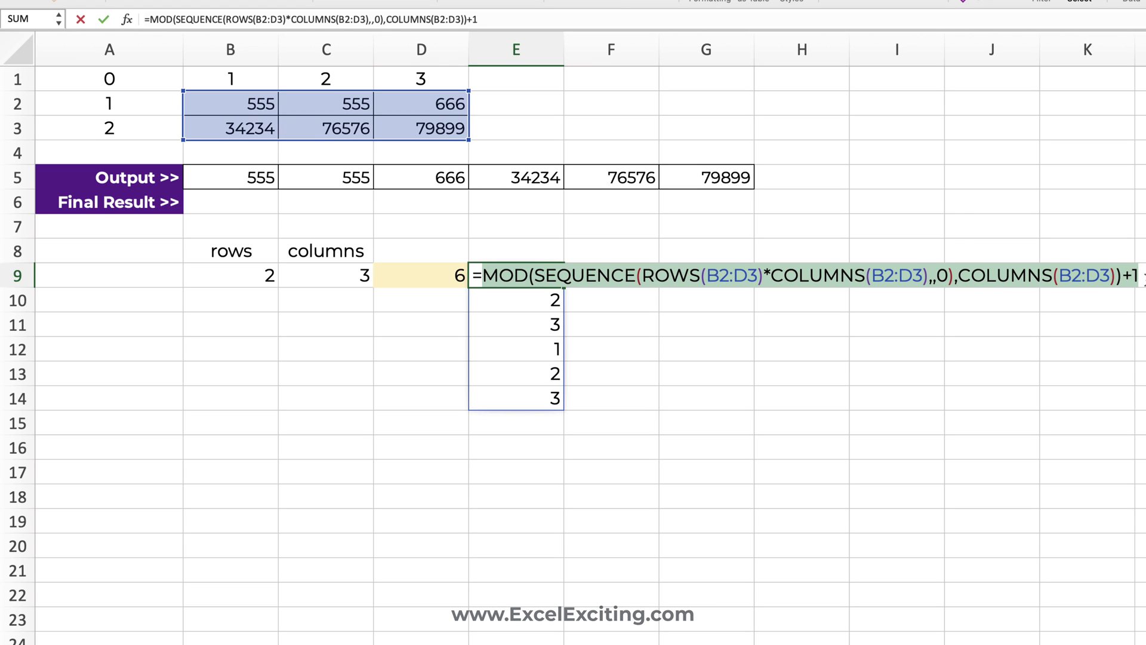
key(super+c)
key(Escape)
Step: Paste the MOD formula into F9 with a leading = so it spills 1, 2, 3, 1, 2, 3
click(627, 274)
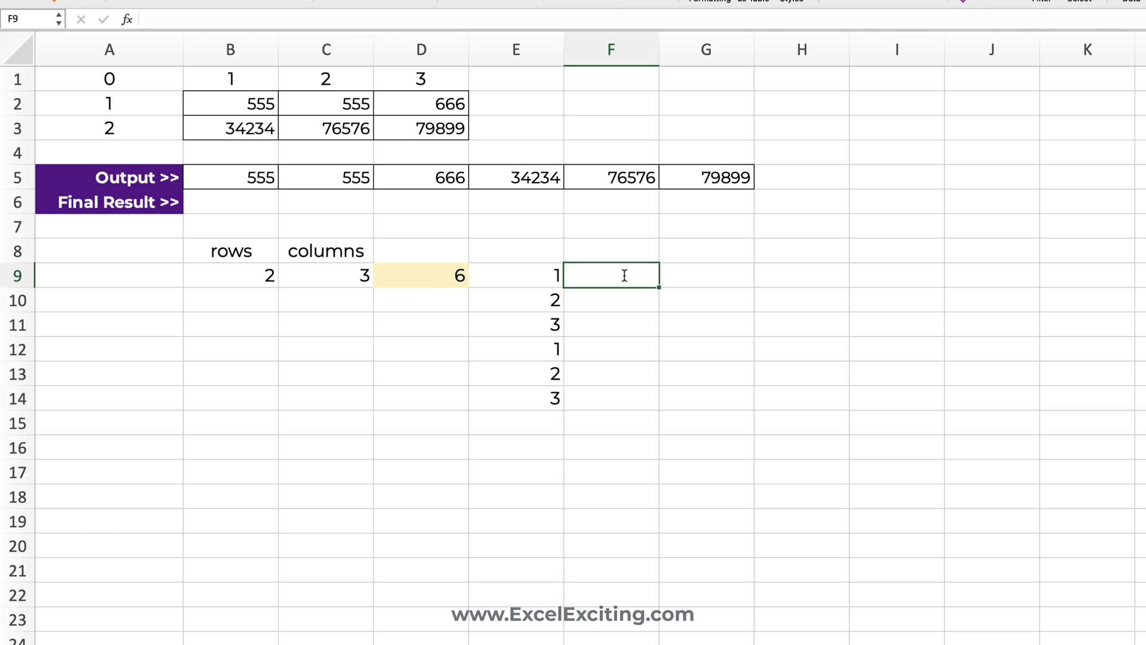
double_click(626, 275)
key(super+v)
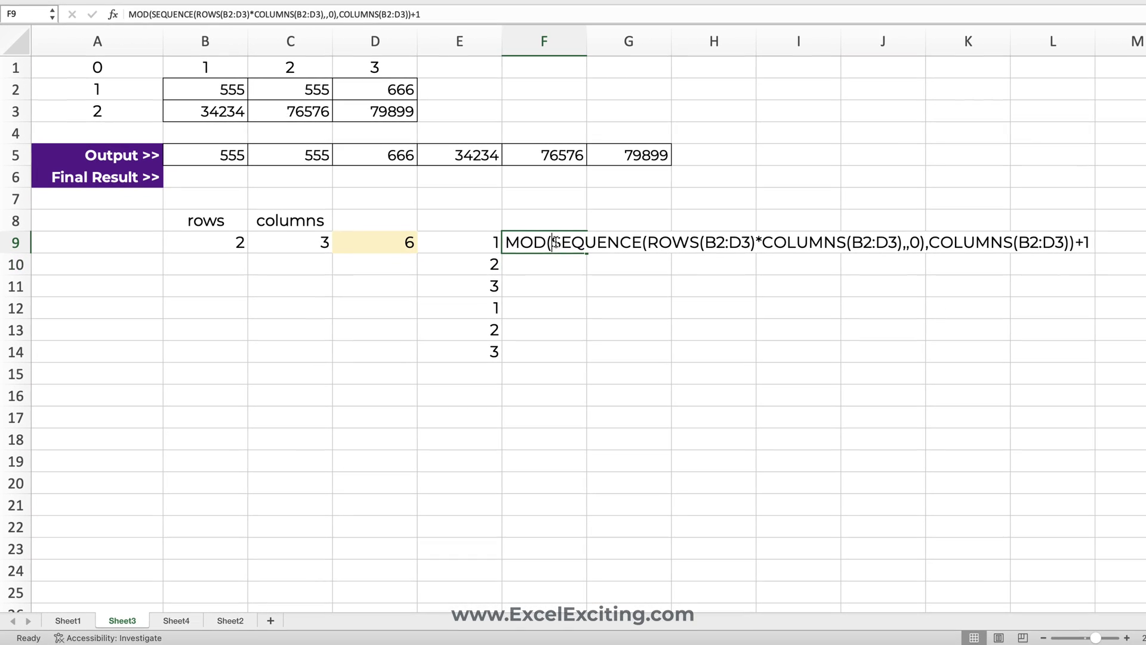
click(507, 244)
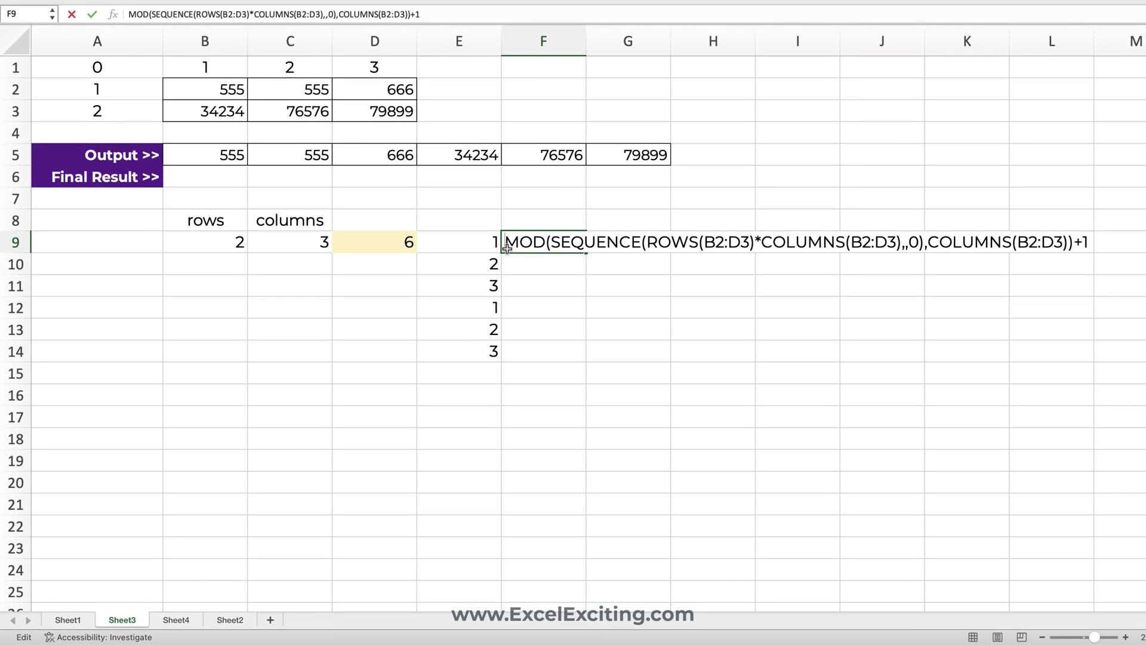
text(=)
key(Return)
double_click(538, 244)
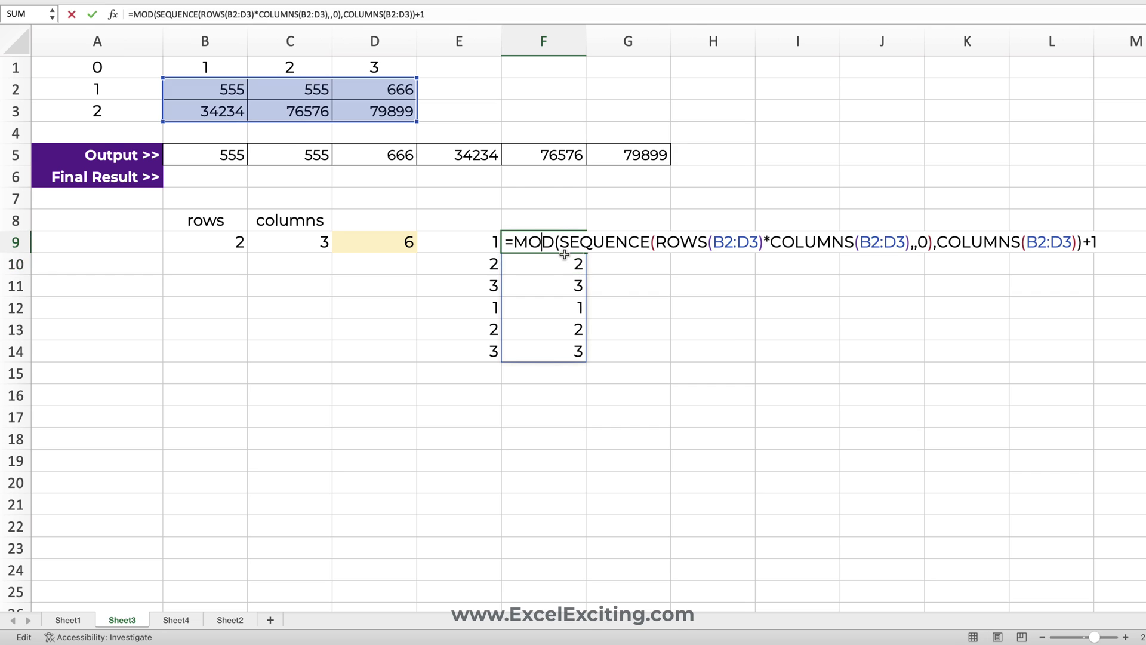
key(Escape)
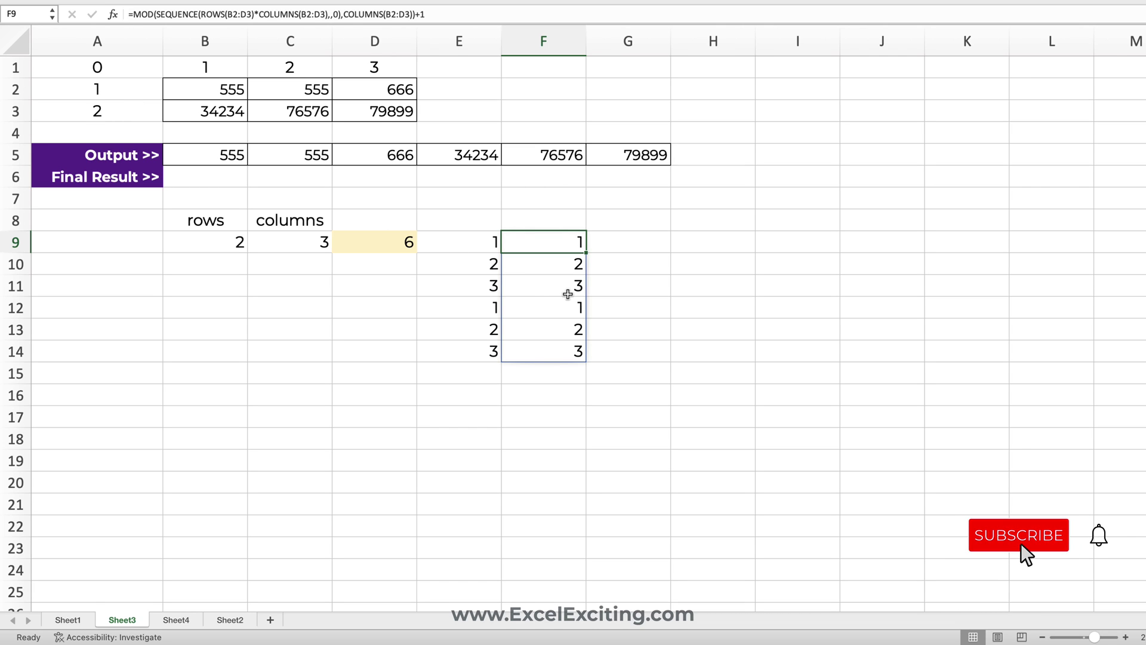
Step: Strip MOD, its COLUMNS argument and the trailing +1 from F9's formula
double_click(558, 241)
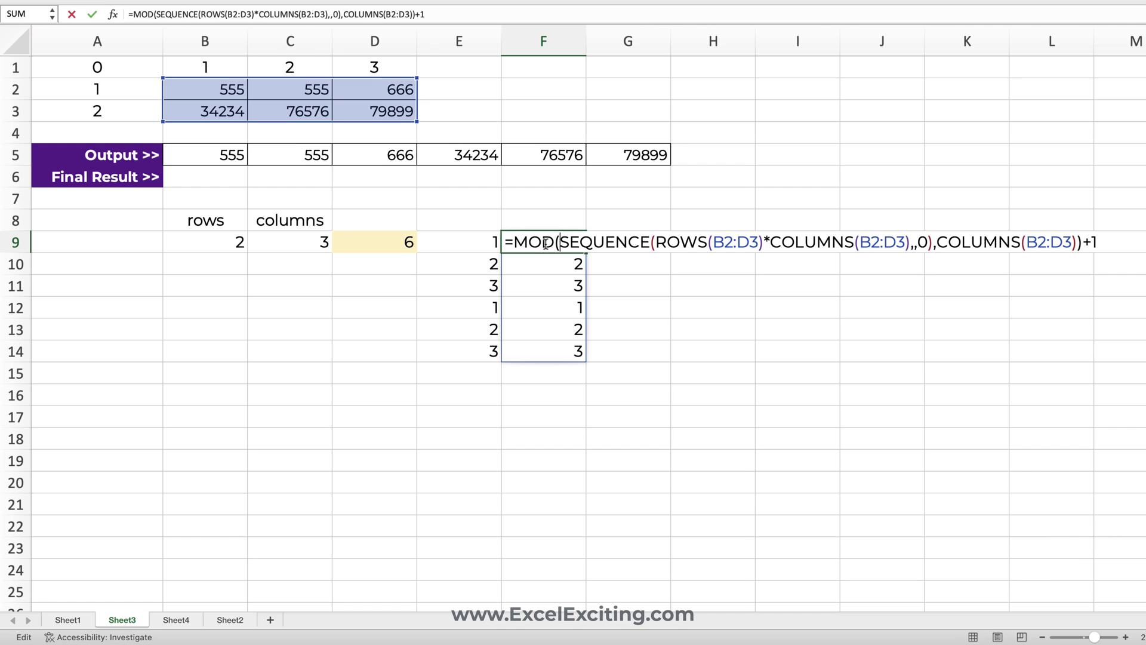
key(BackSpace)
key(BackSpace)
key(BackSpace)
key(End)
key(BackSpace)
key(BackSpace)
key(BackSpace)
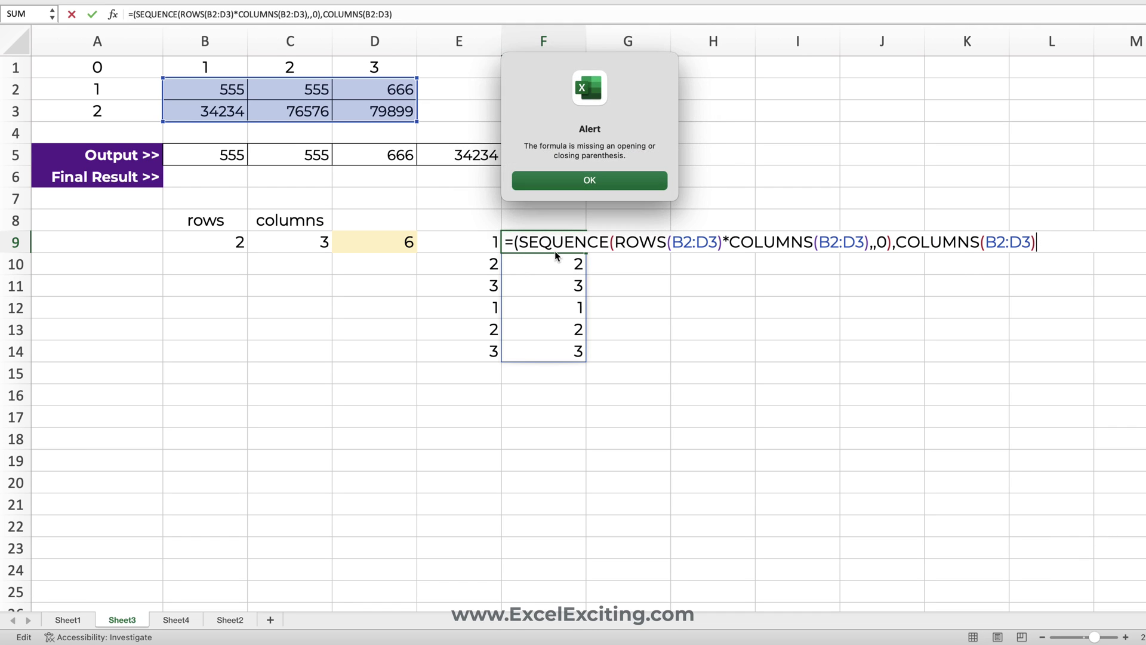
key(Return)
drag(895, 242, 1041, 246)
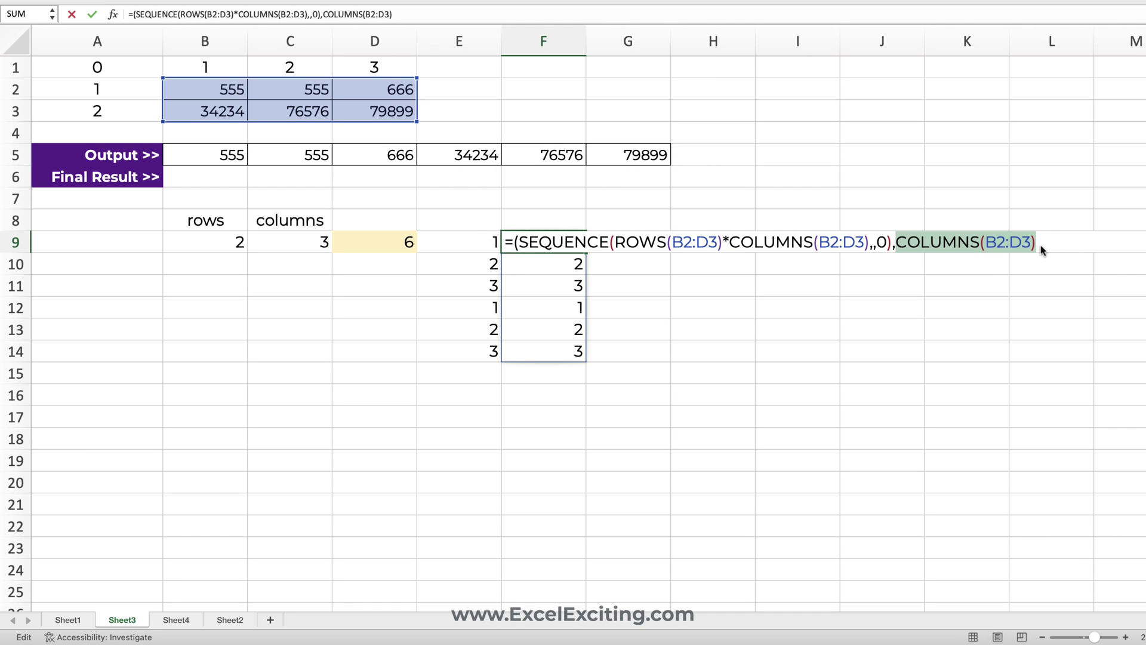
key(BackSpace)
key(BackSpace)
key(Return)
key(Return)
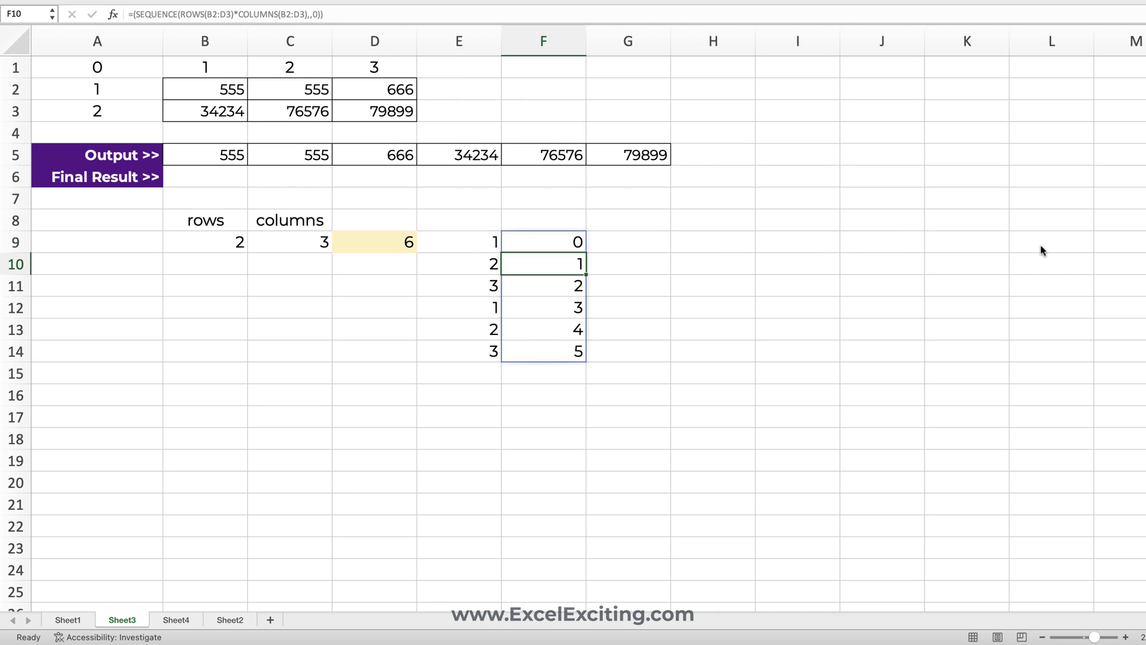
Step: Append /COLUMNS(B2:D3) to F9's formula so it spills 0 through 1.66667
double_click(549, 236)
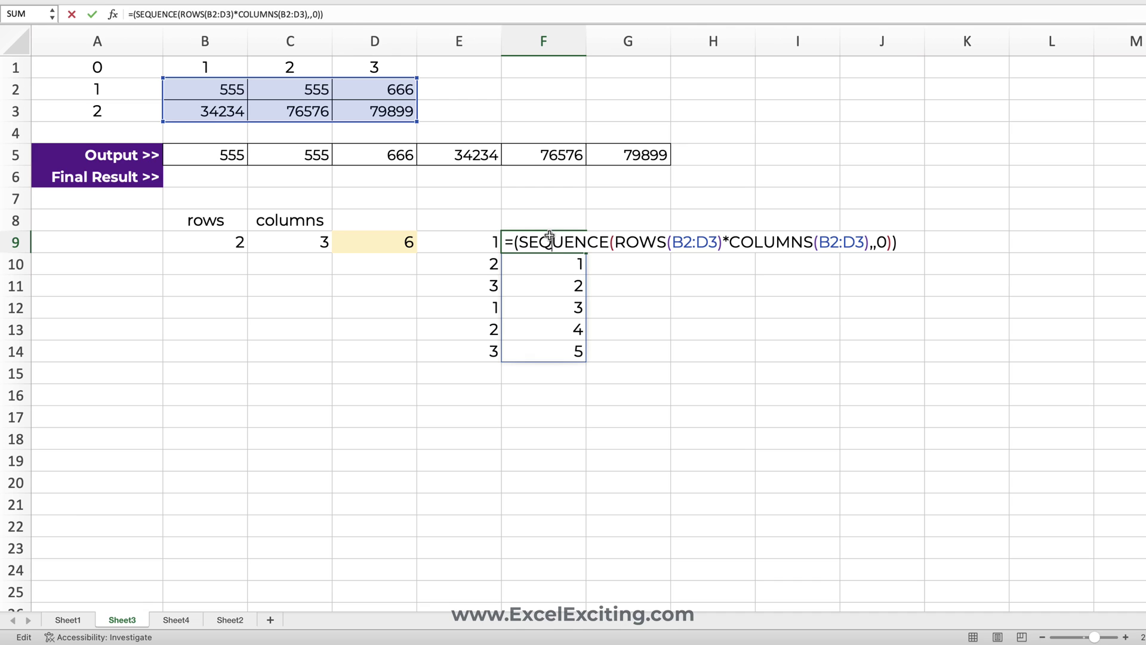
click(904, 251)
text(/COLUMNS(B2:D3))
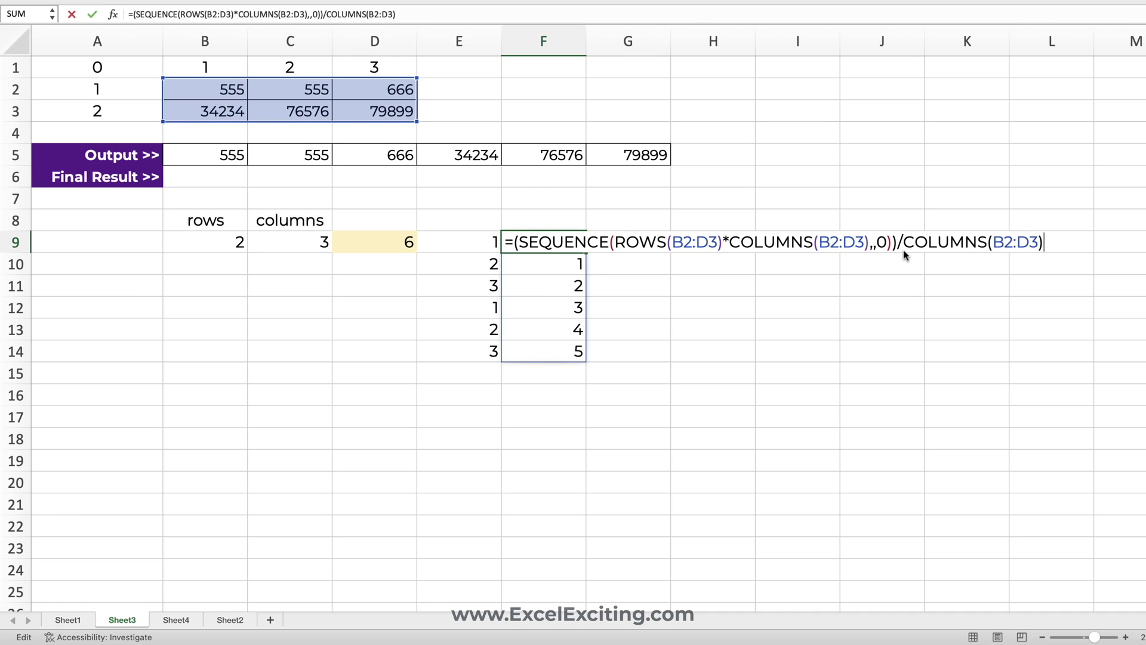
key(Return)
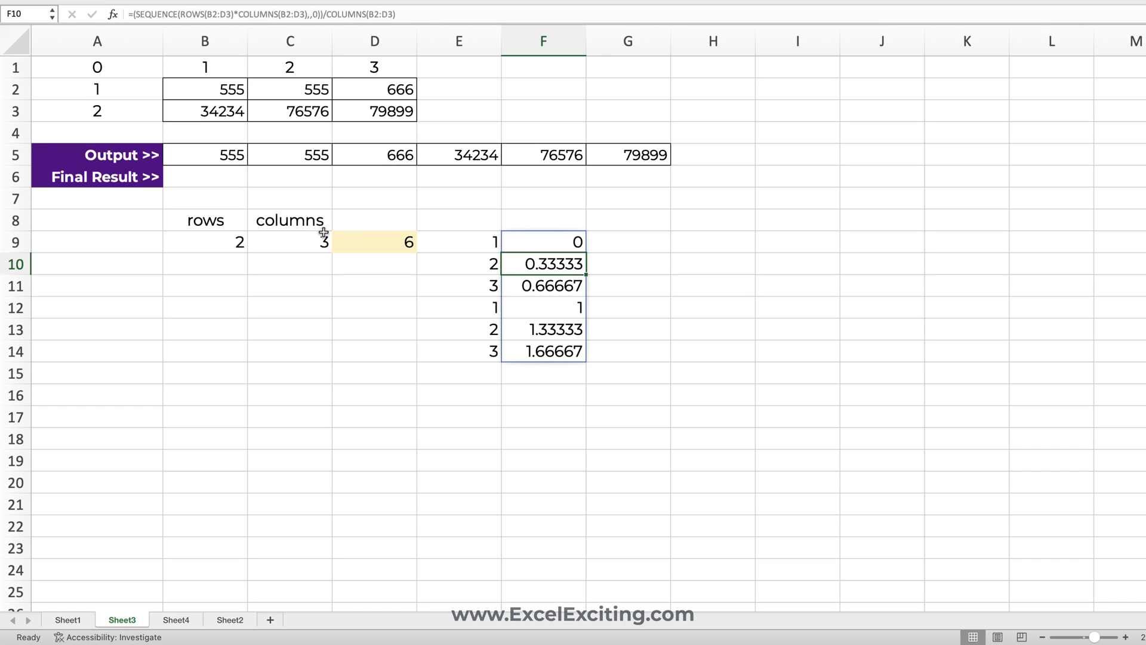
Step: Check E9's formula unchanged, then wrap F9's SEQUENCE division in an extra pair of parentheses
click(472, 244)
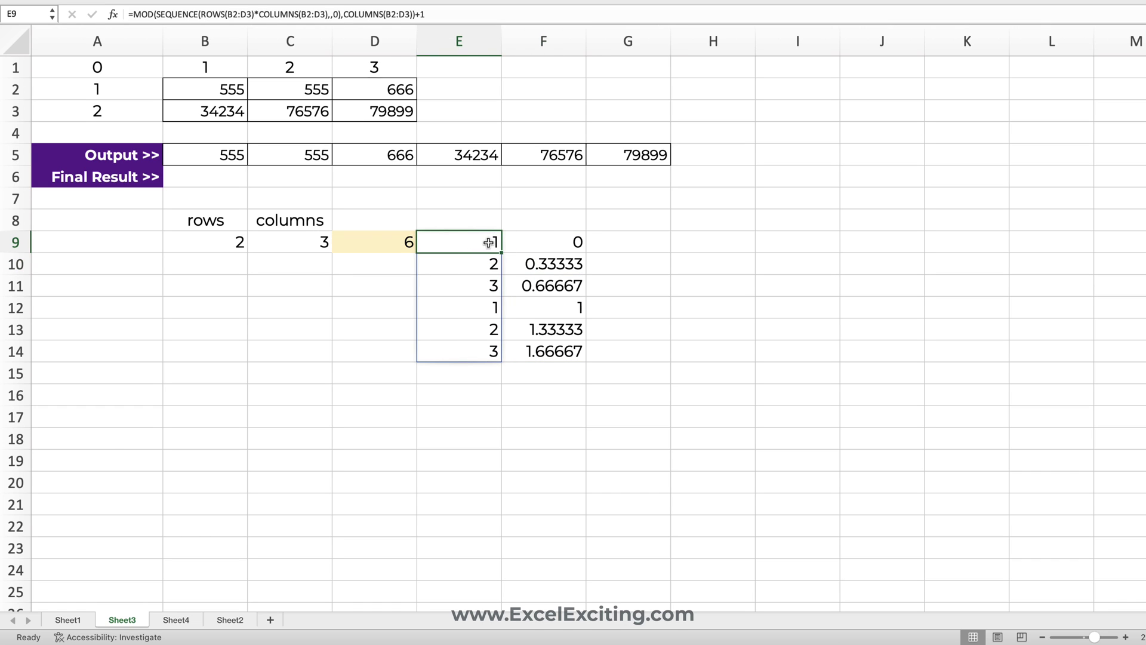
double_click(489, 242)
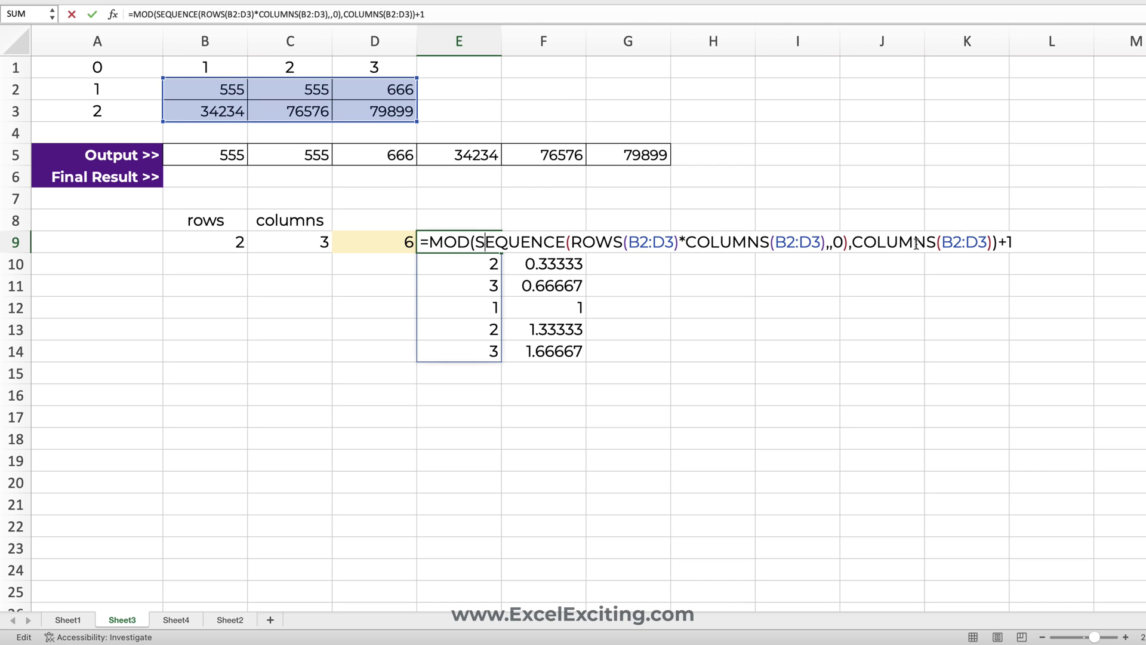
key(Escape)
click(564, 240)
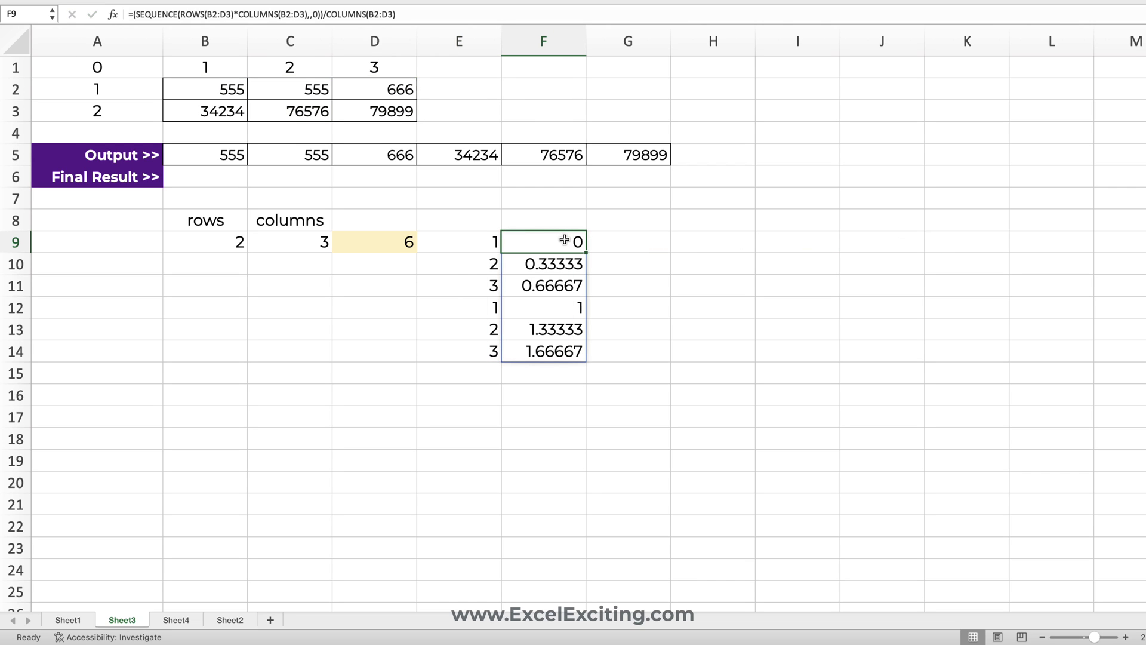
double_click(564, 241)
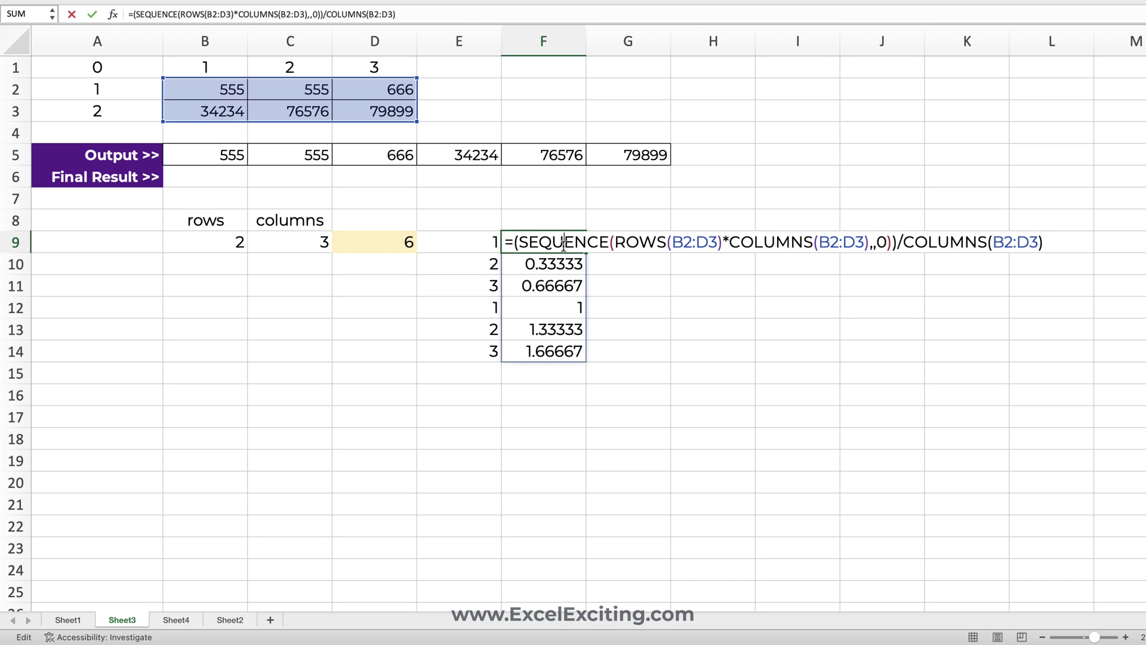
click(514, 242)
text(()
key(End)
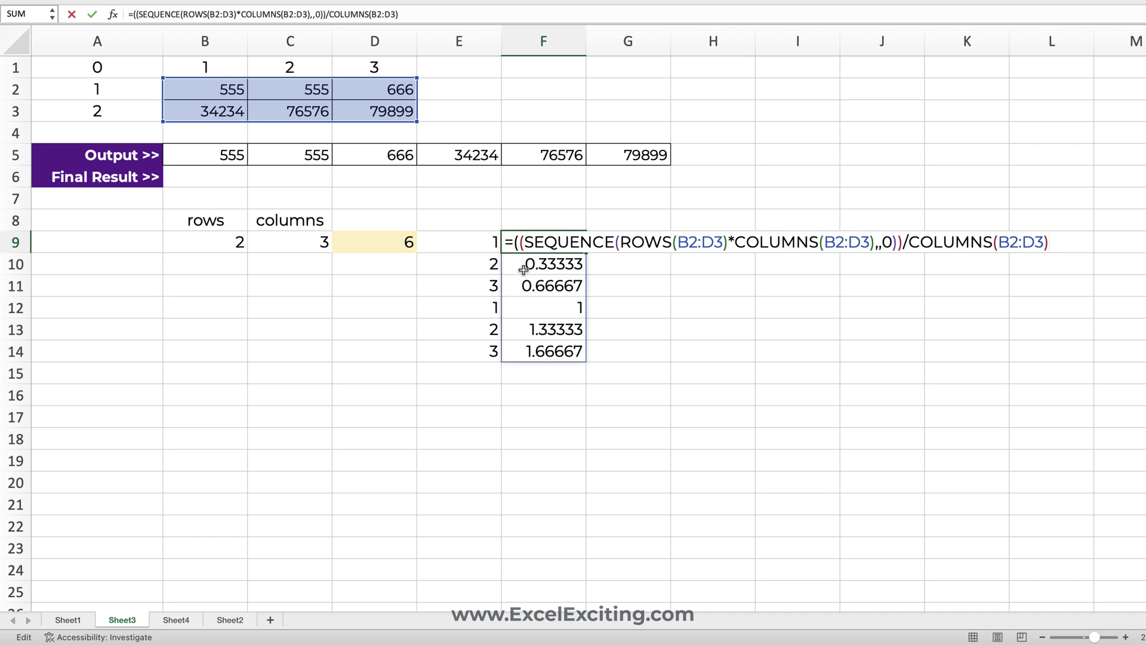
text())
Step: Prefix F9's parenthesised division with INT and commit the formula
key(Home)
key(Right)
text(i)
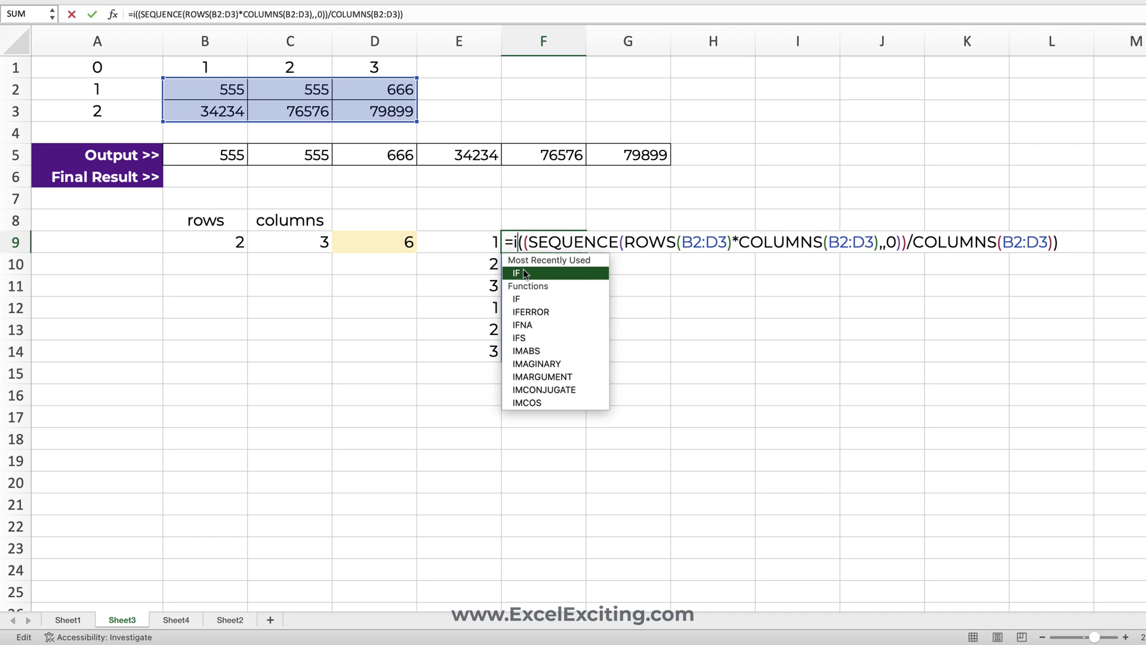
text(n)
key(Down)
key(Down)
key(Down)
key(Tab)
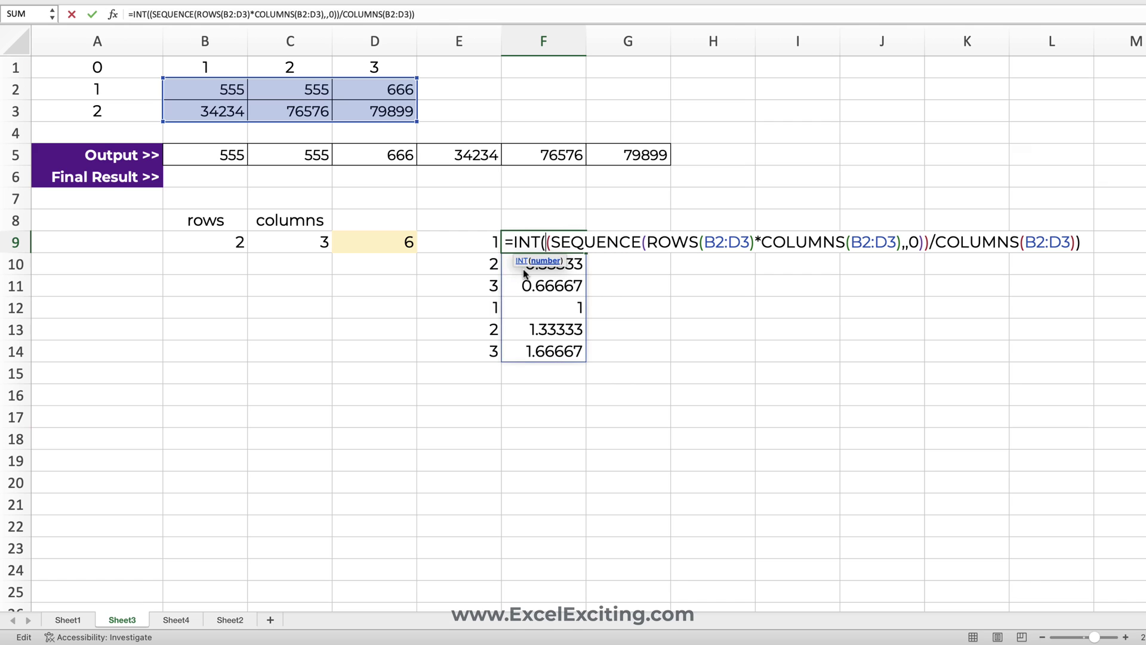
key(End)
key(Return)
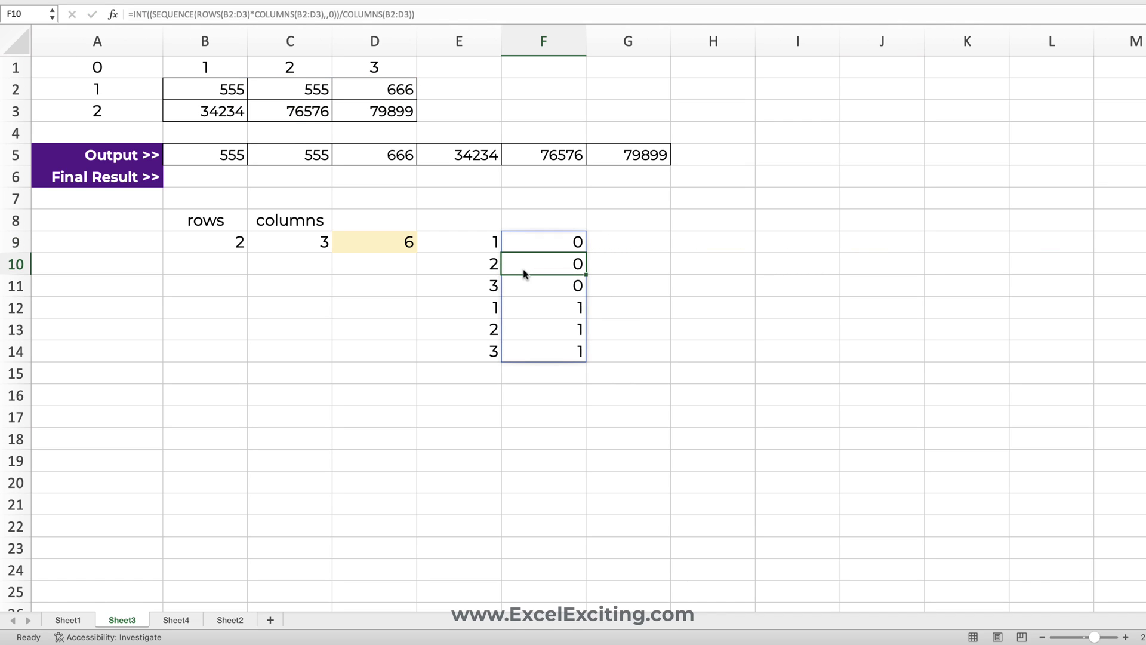
Step: Append +1 to F9's INT formula so it lists row numbers 1,1,1,2,2,2
click(564, 240)
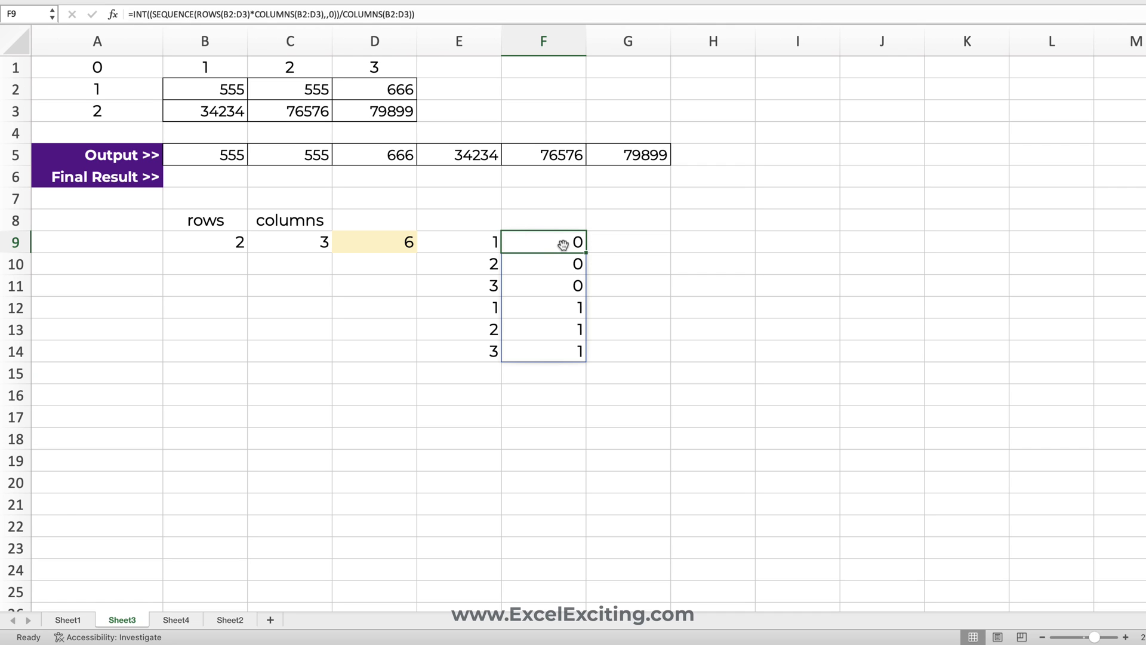
double_click(563, 242)
key(End)
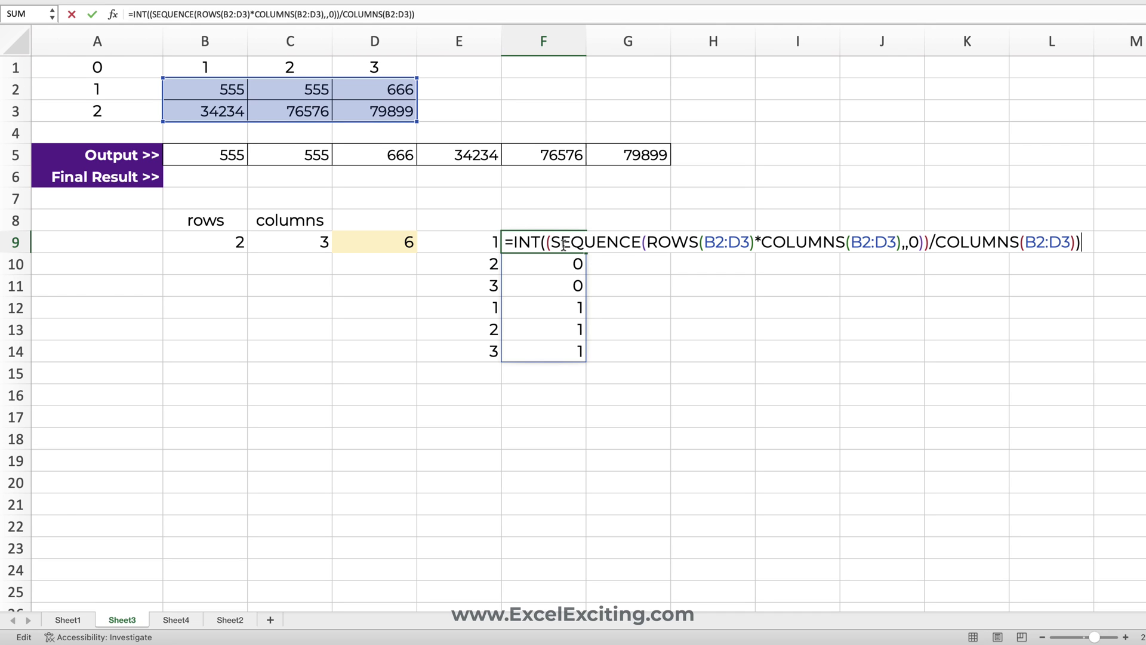
text(+1)
key(Return)
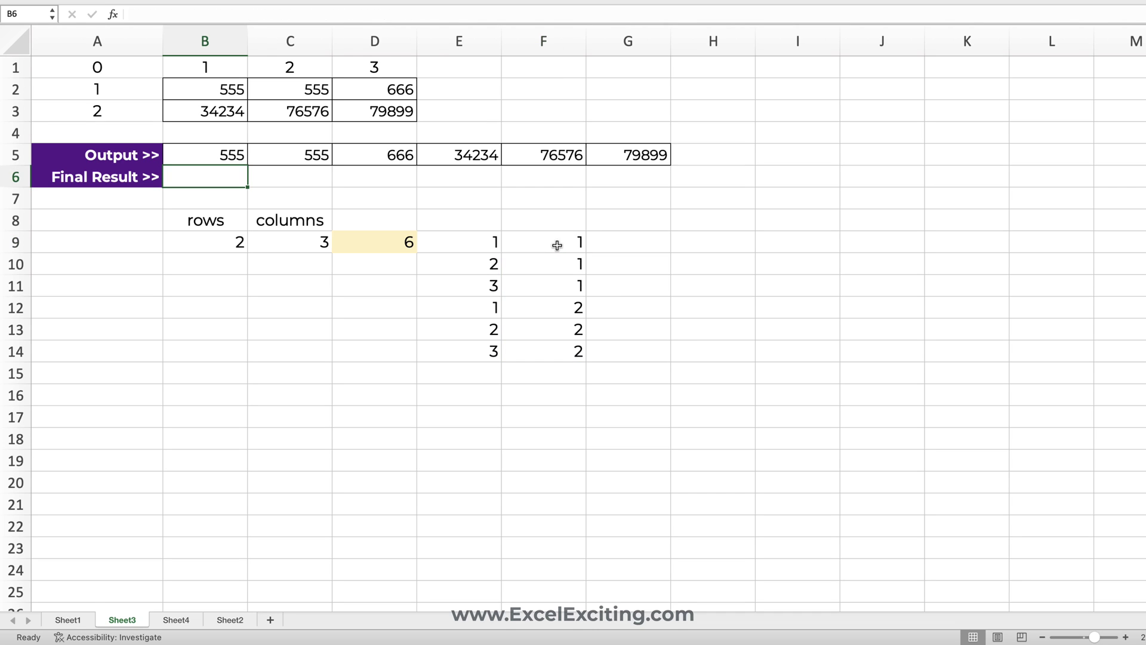
click(474, 243)
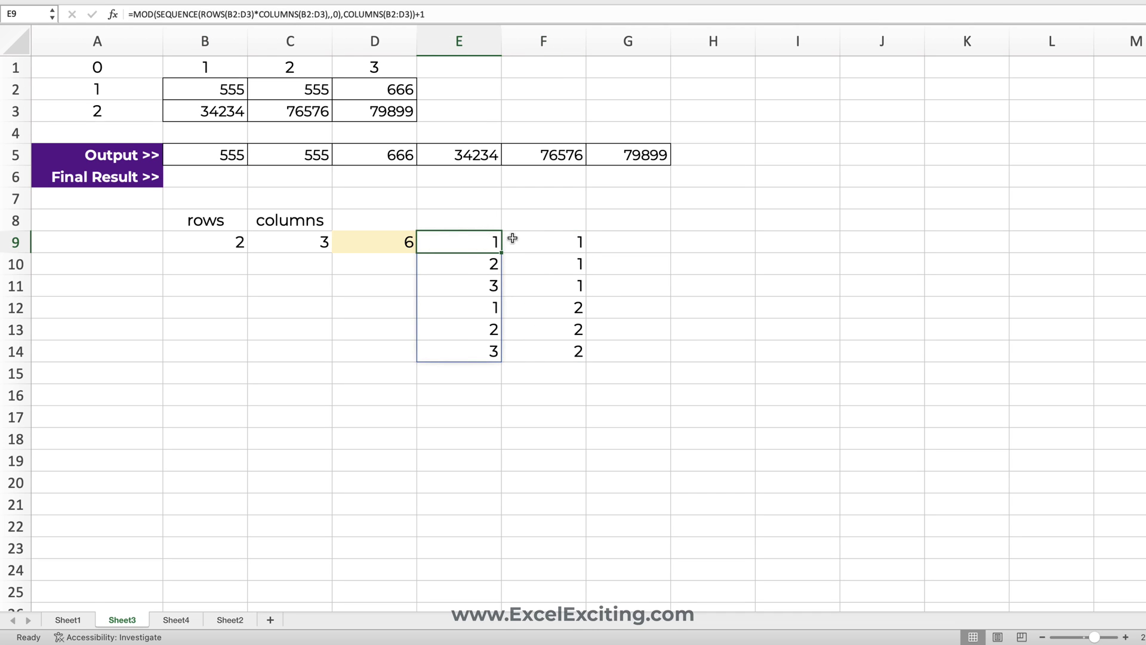
click(561, 234)
Step: Enter =INDEX($B$2:$D$3, in B6, locking the B2:D3 grid reference absolute
click(230, 173)
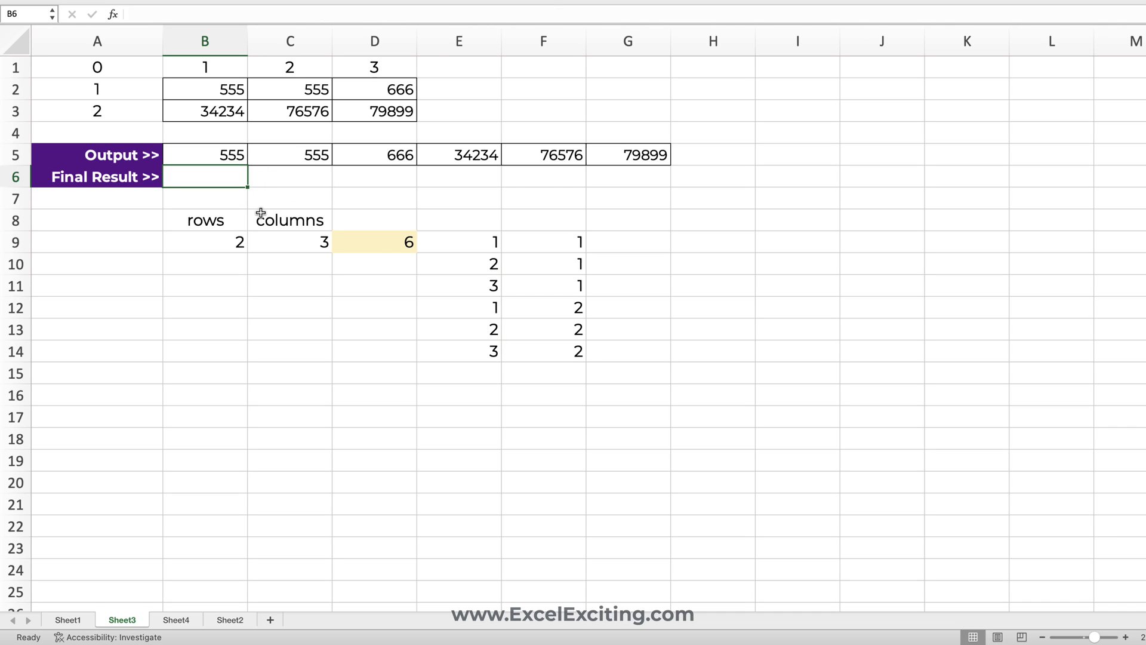
text(=in)
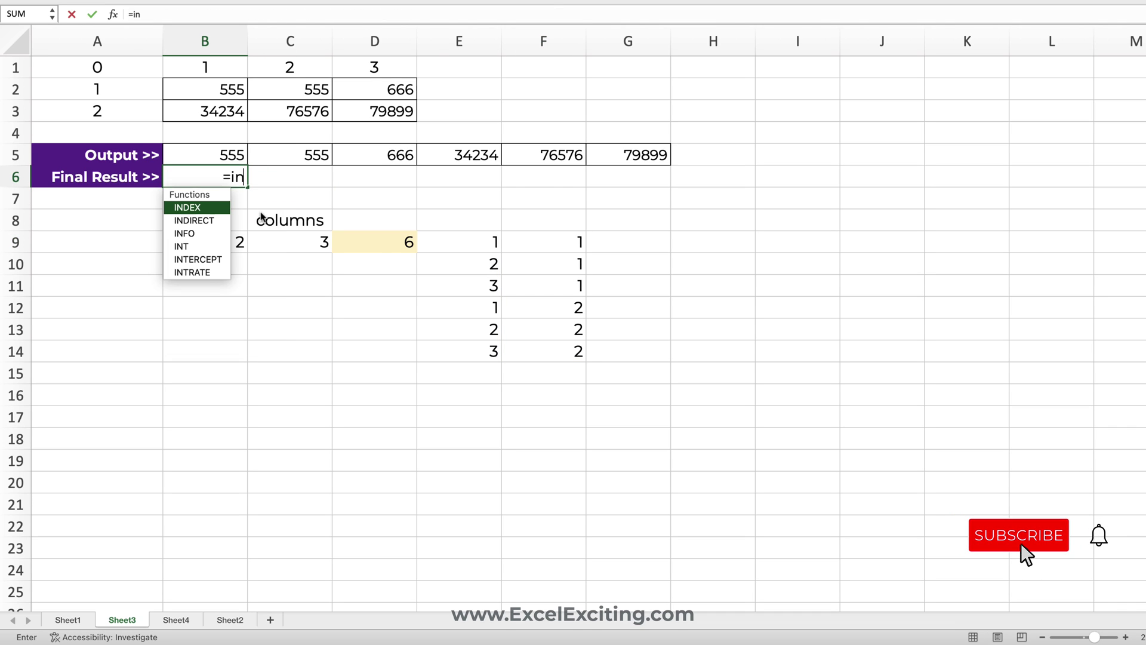
key(Tab)
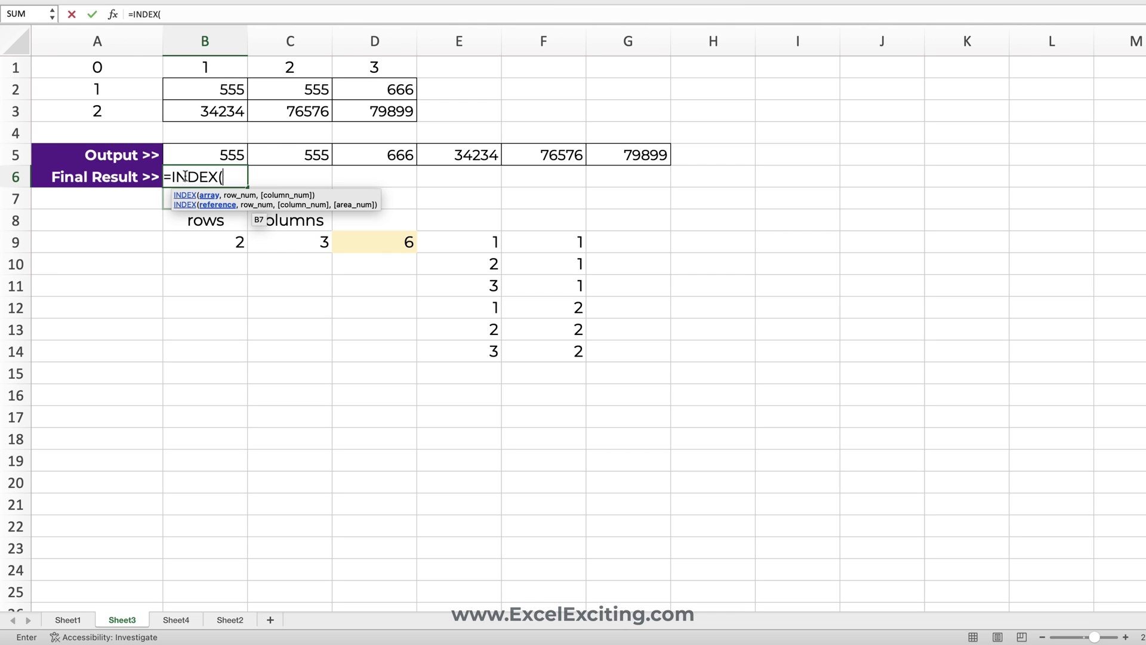
drag(230, 90, 398, 103)
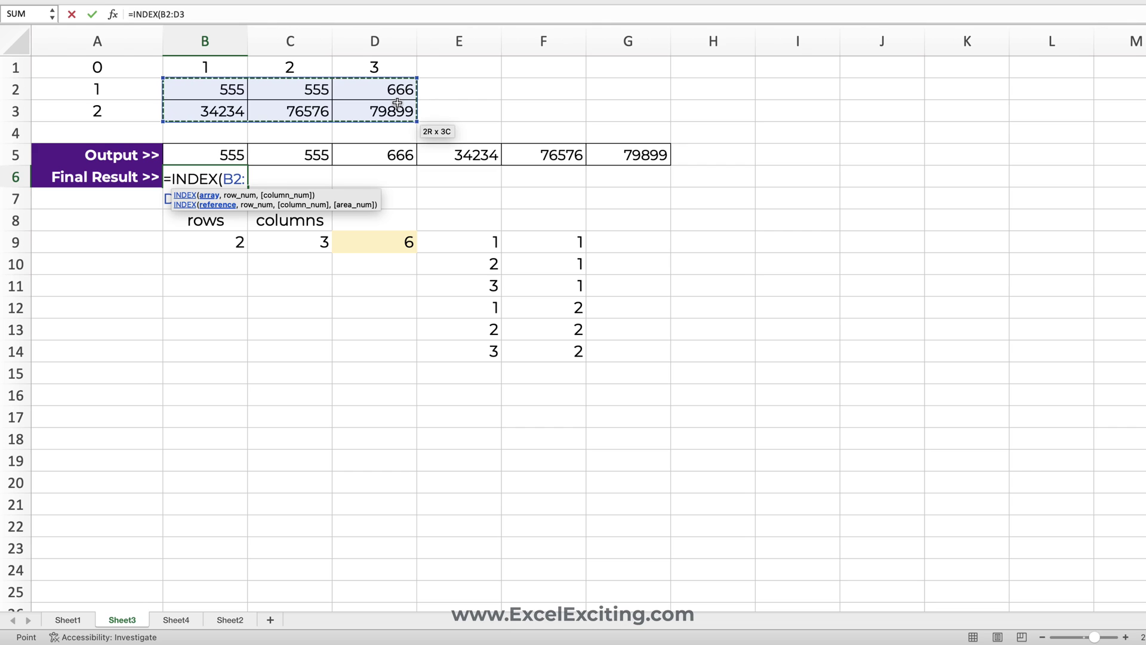
drag(398, 103, 397, 102)
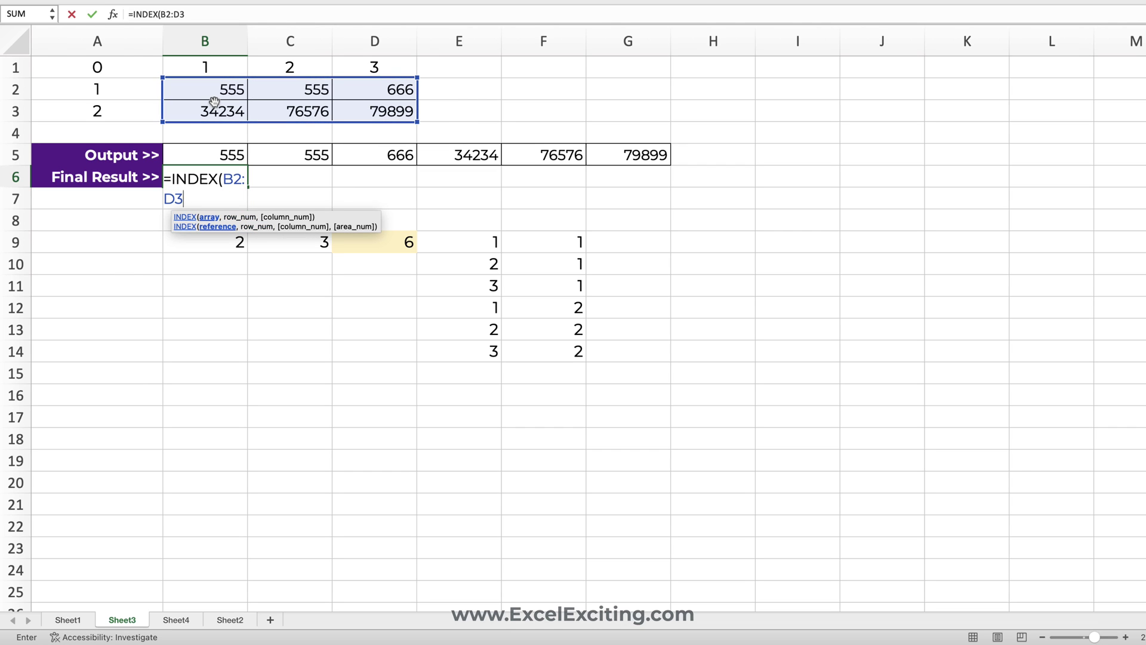
key(Return)
key(Return)
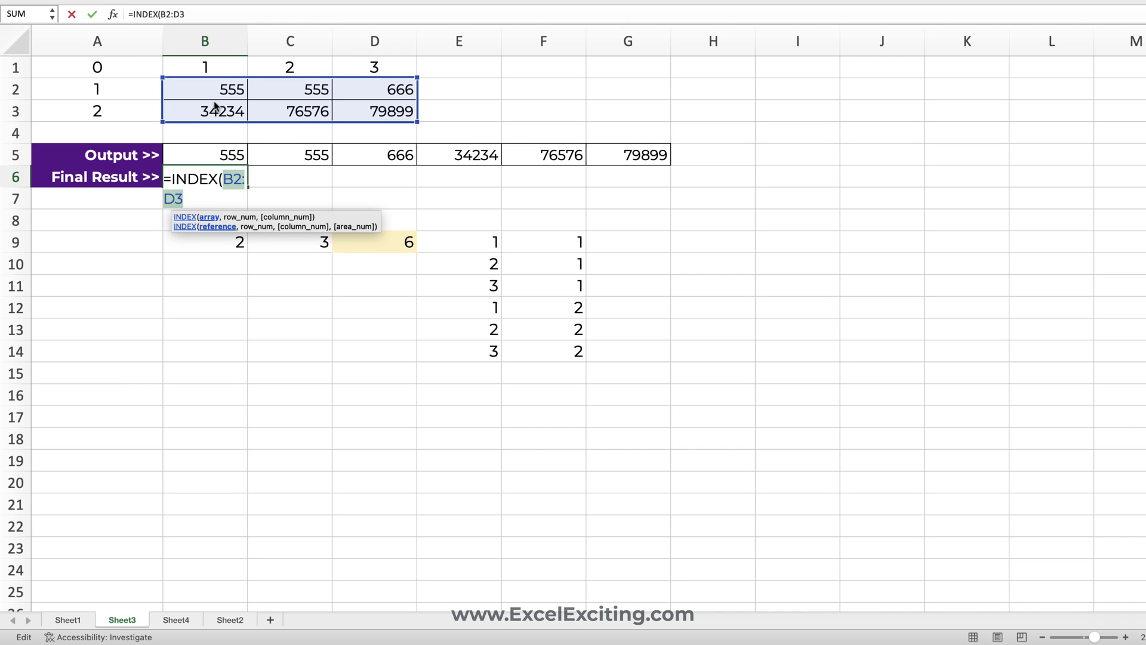
key(F4)
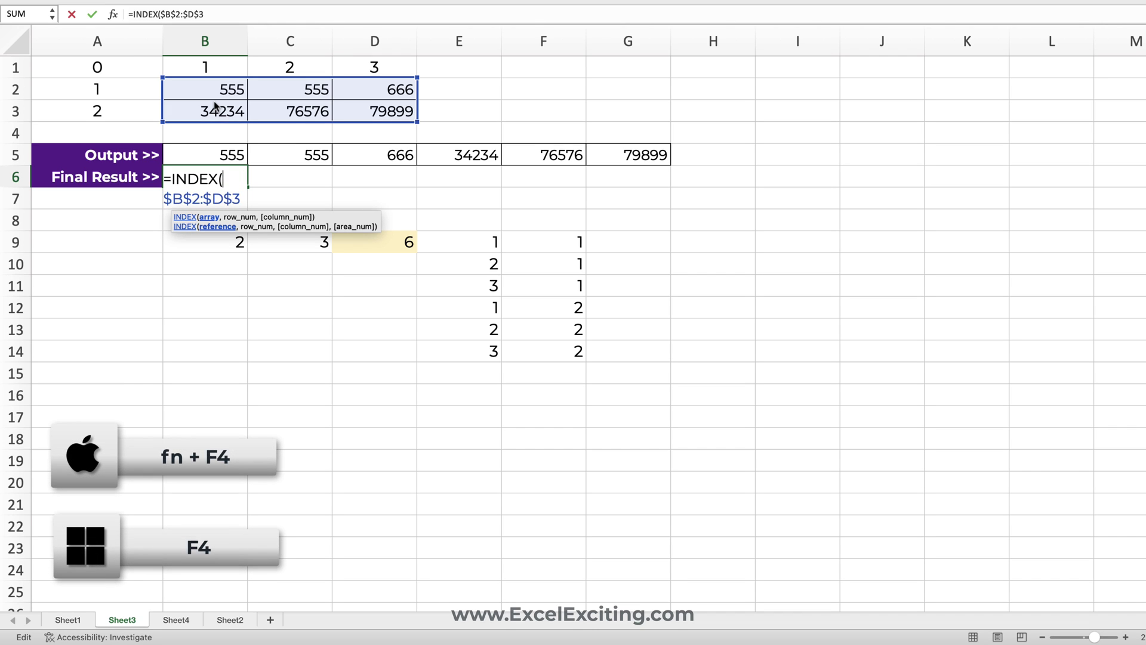
text(,)
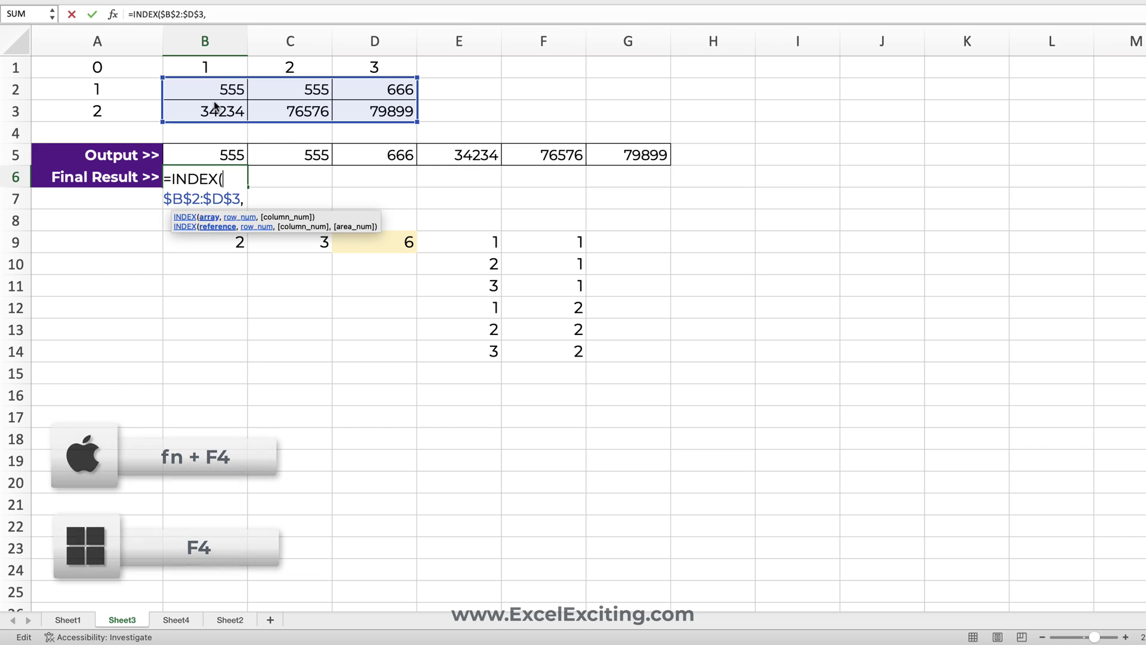
key(Return)
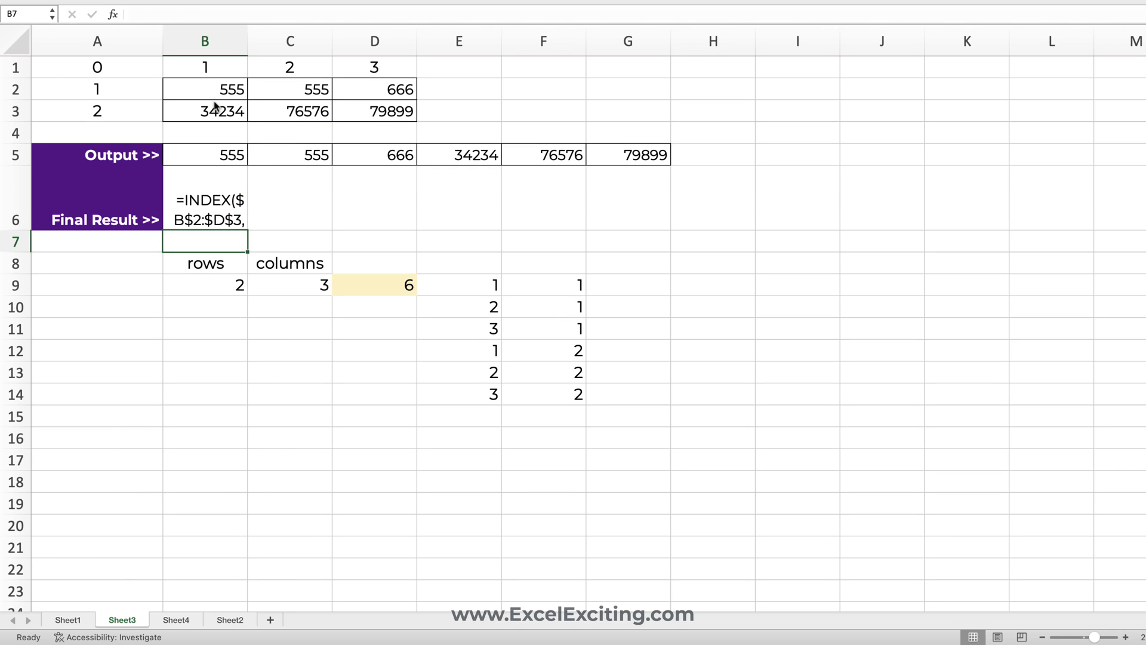
click(219, 191)
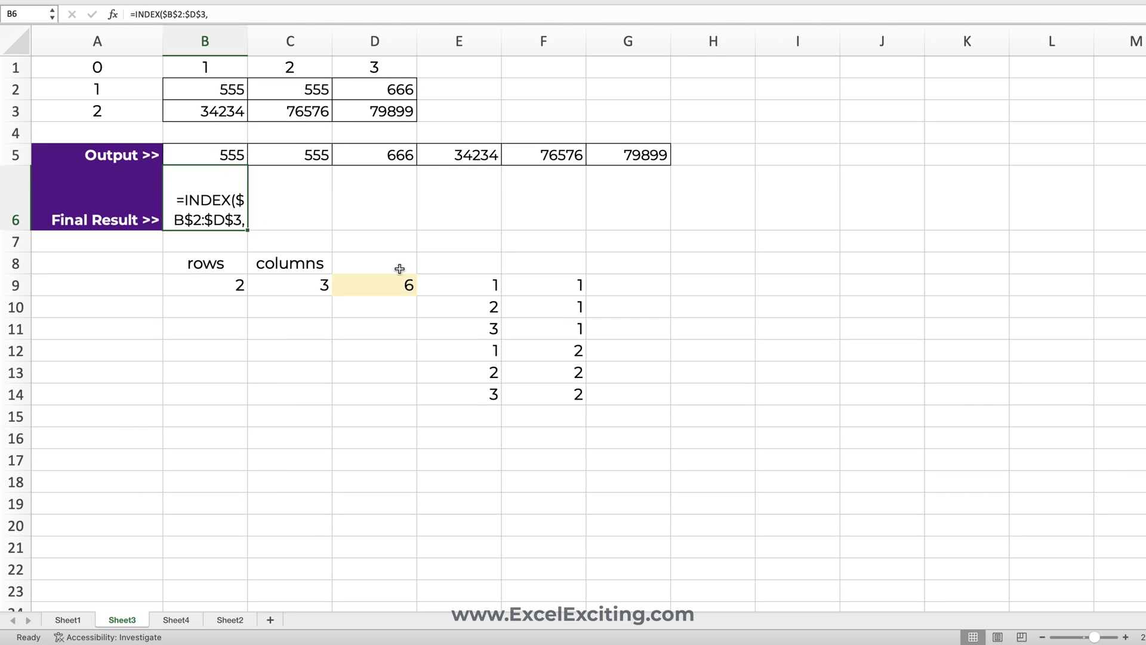
Step: Wrap E9's MOD(SEQUENCE...)+1 formula in an extra pair of parentheses
click(445, 288)
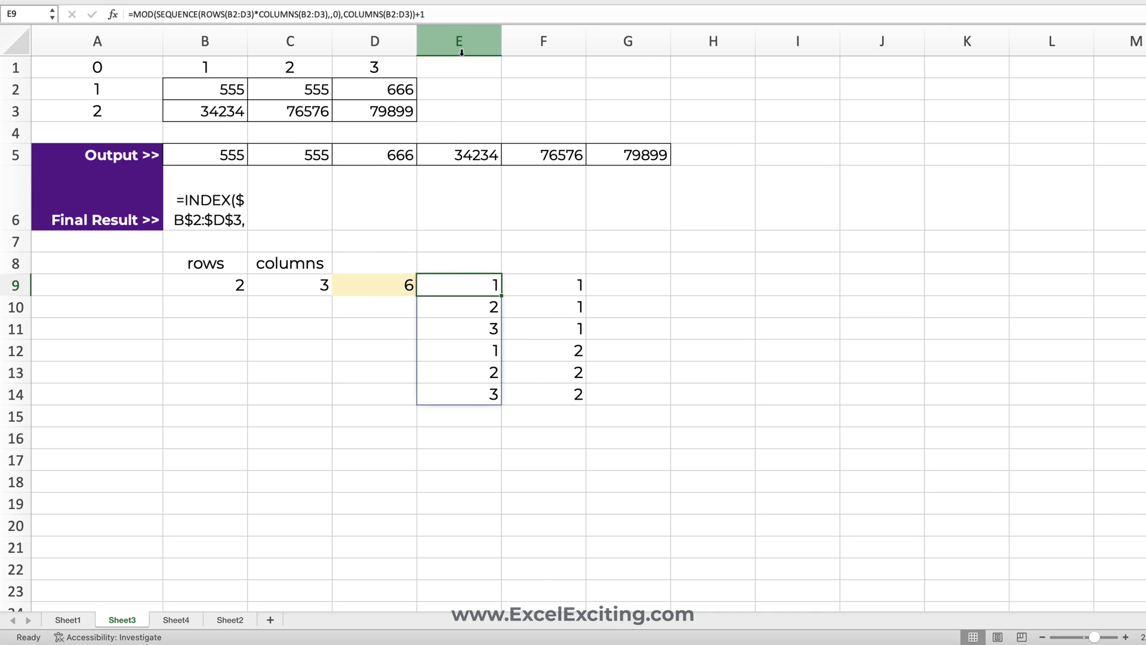
double_click(445, 285)
click(428, 285)
text(()
key(End)
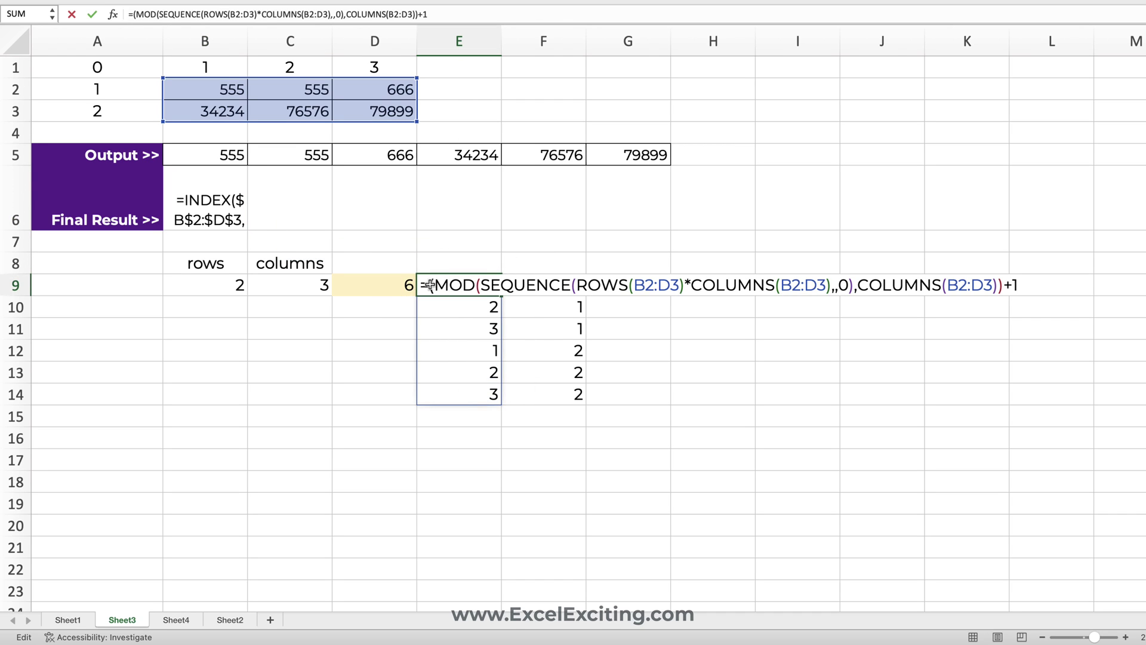
text())
key(Return)
Step: Cut the MOD expression from E9 and paste it after the comma in B6's INDEX formula
double_click(445, 286)
drag(428, 285, 1029, 254)
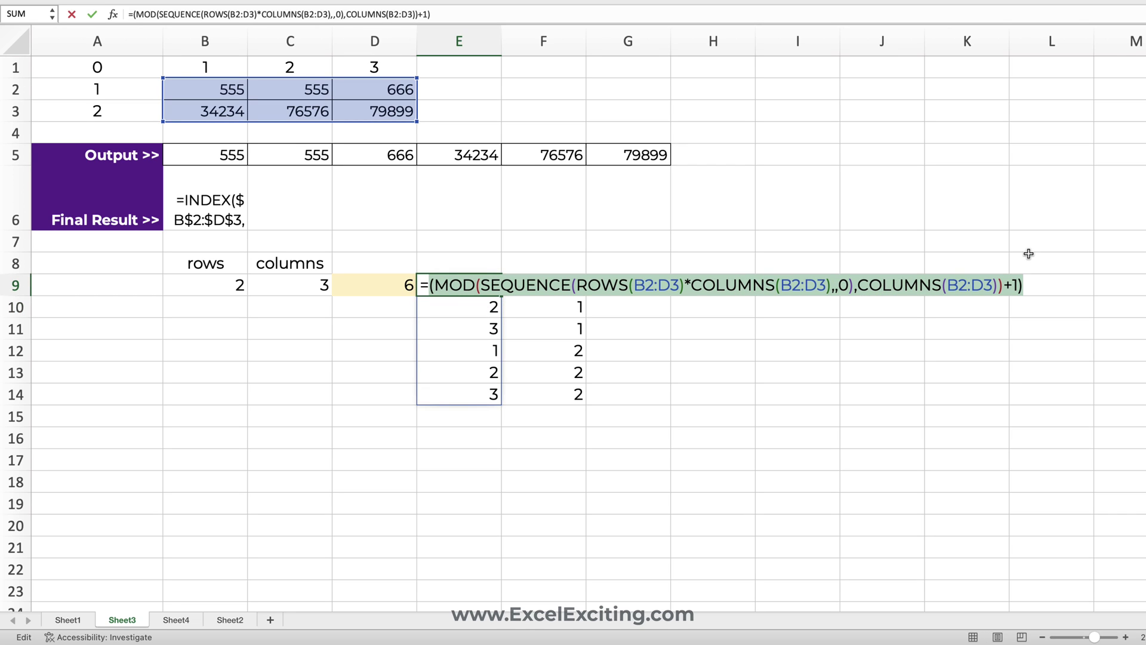
key(ctrl+x)
key(Return)
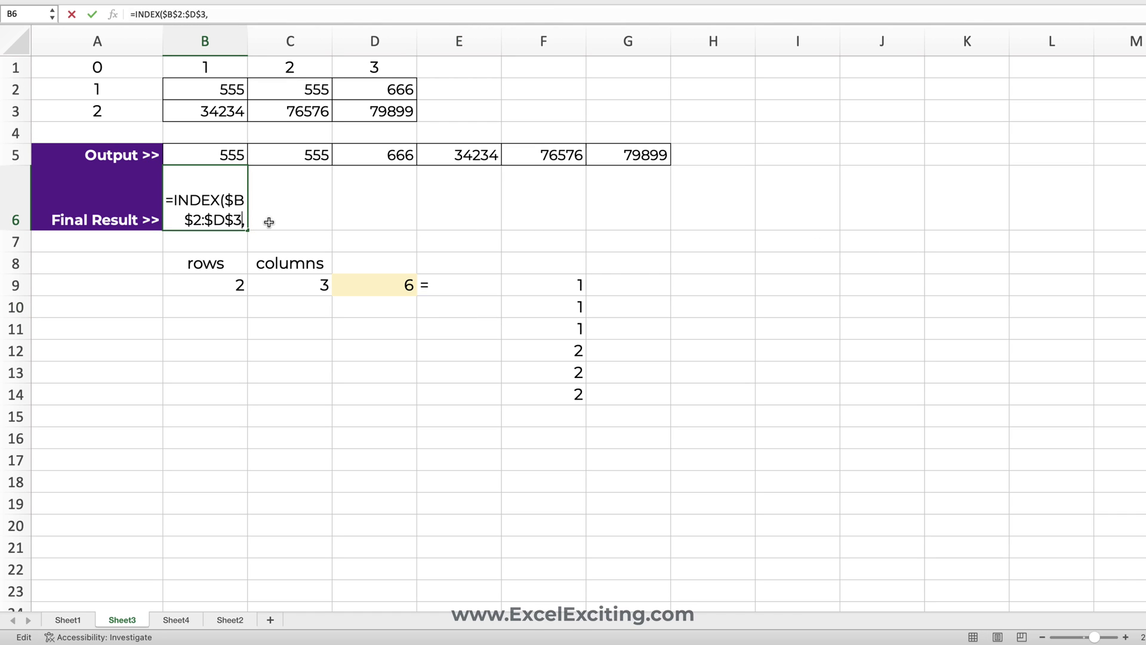
key(ctrl+v)
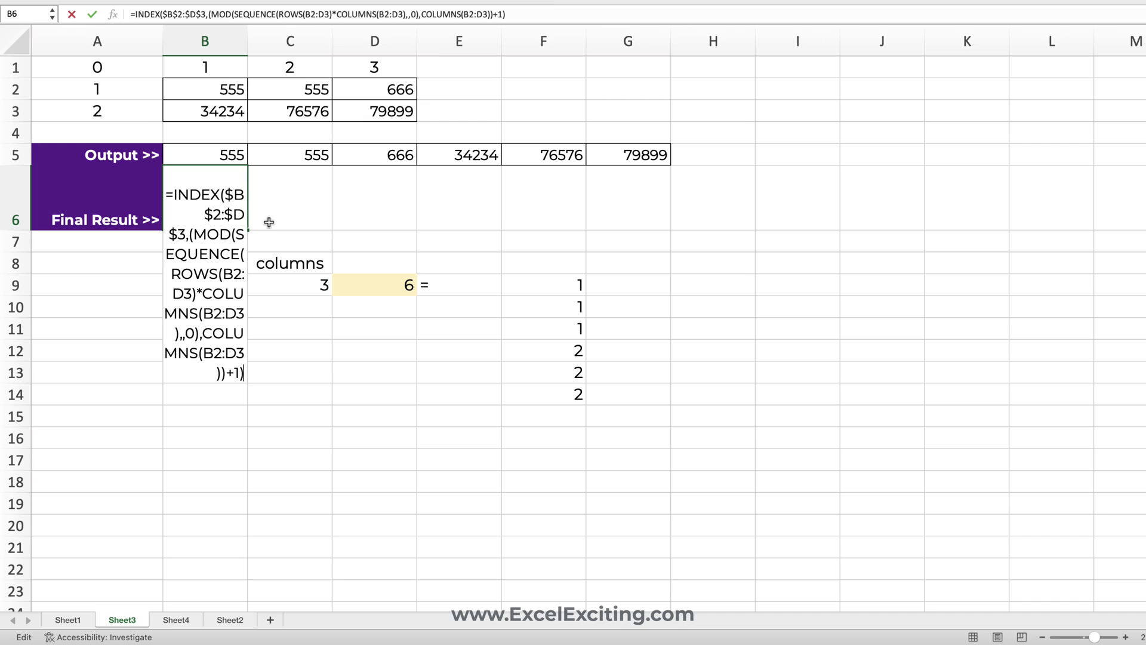
key(Return)
key(Up)
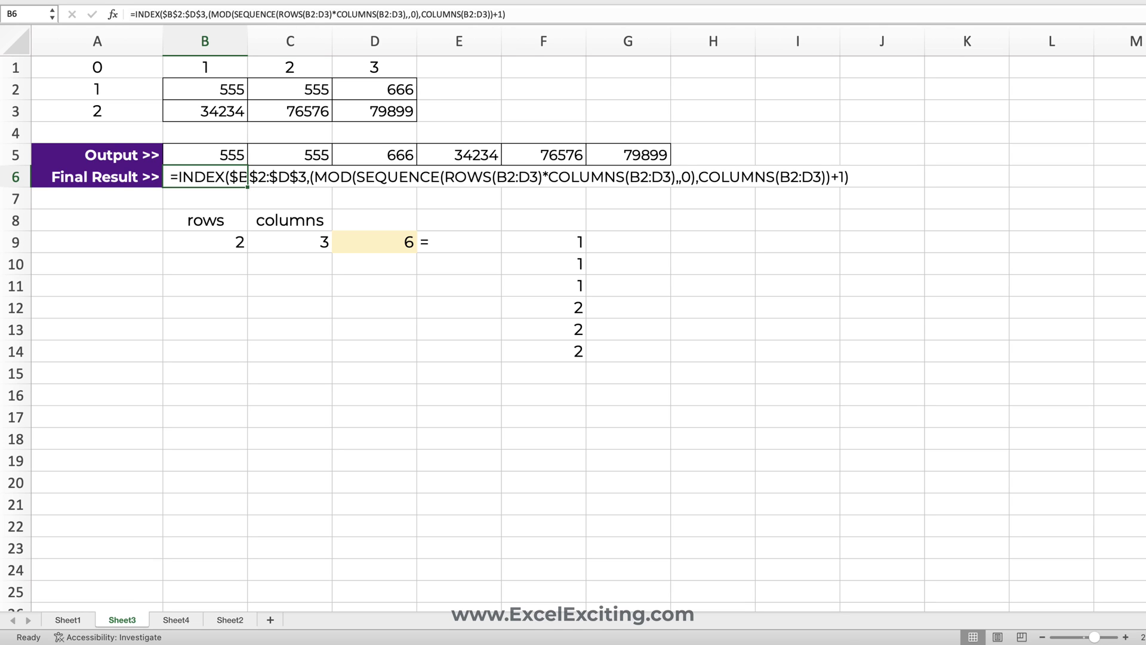
click(546, 15)
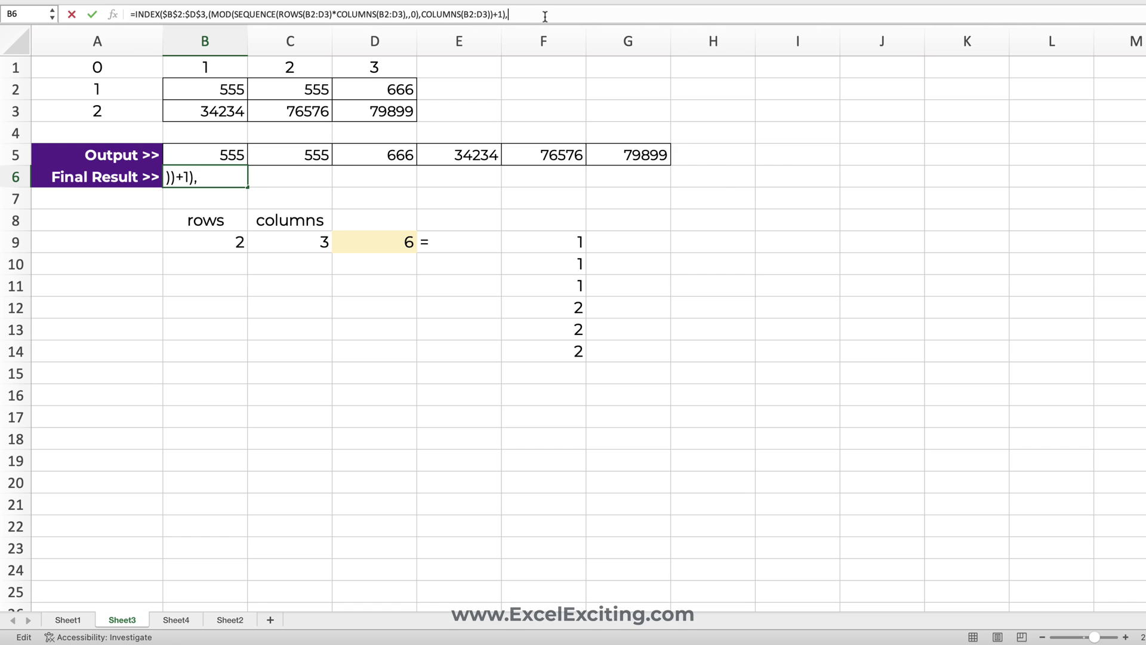
Step: Parenthesise F9's INT row expression, then take it out of F9, leaving the cell empty
key(Escape)
click(559, 243)
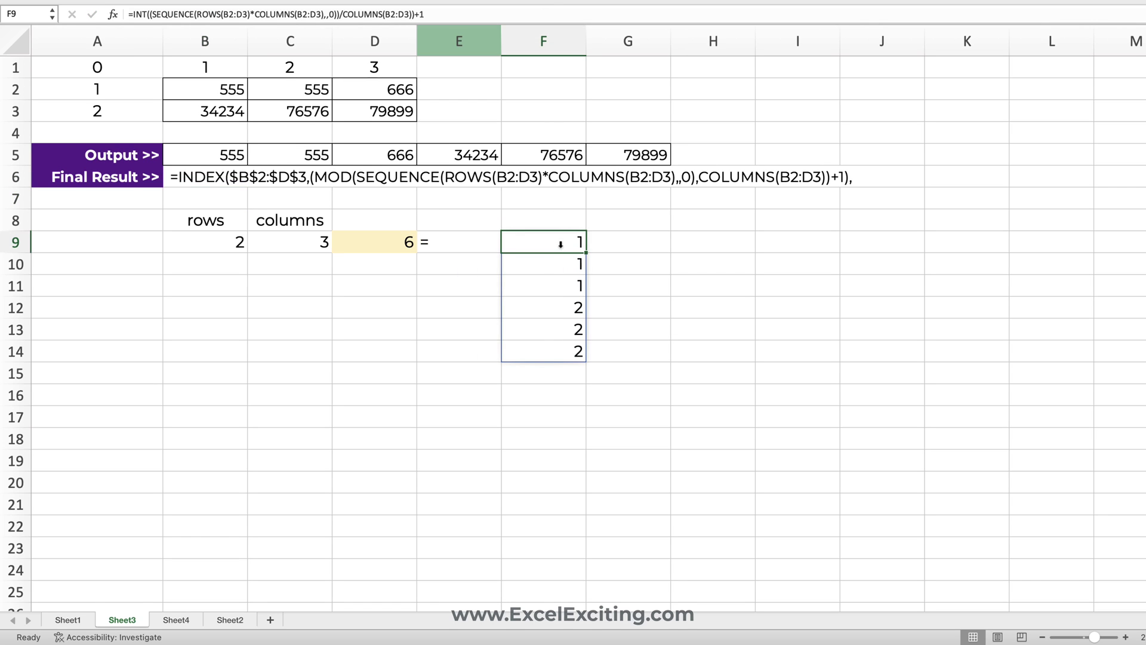
double_click(537, 245)
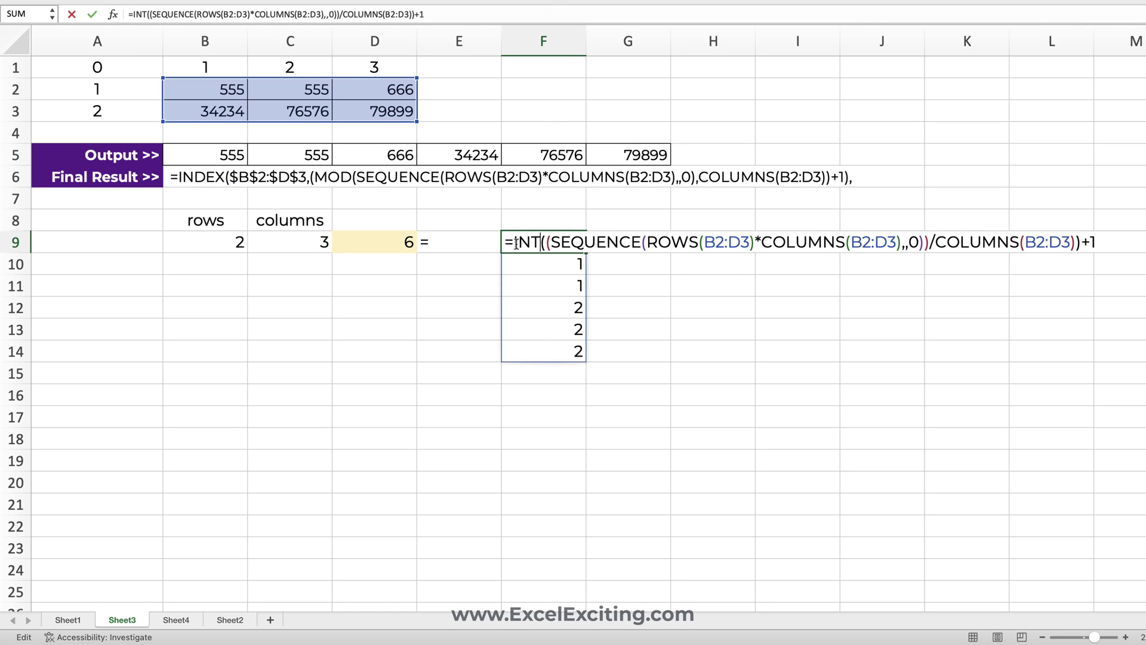
click(516, 243)
text(()
key(Return)
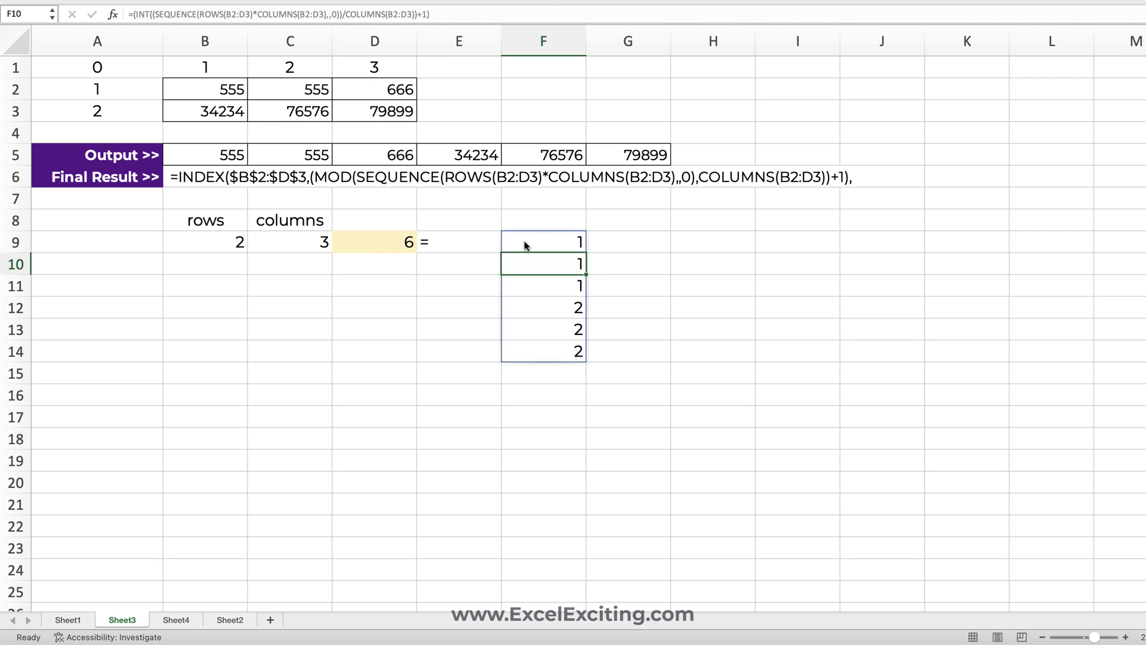
double_click(532, 242)
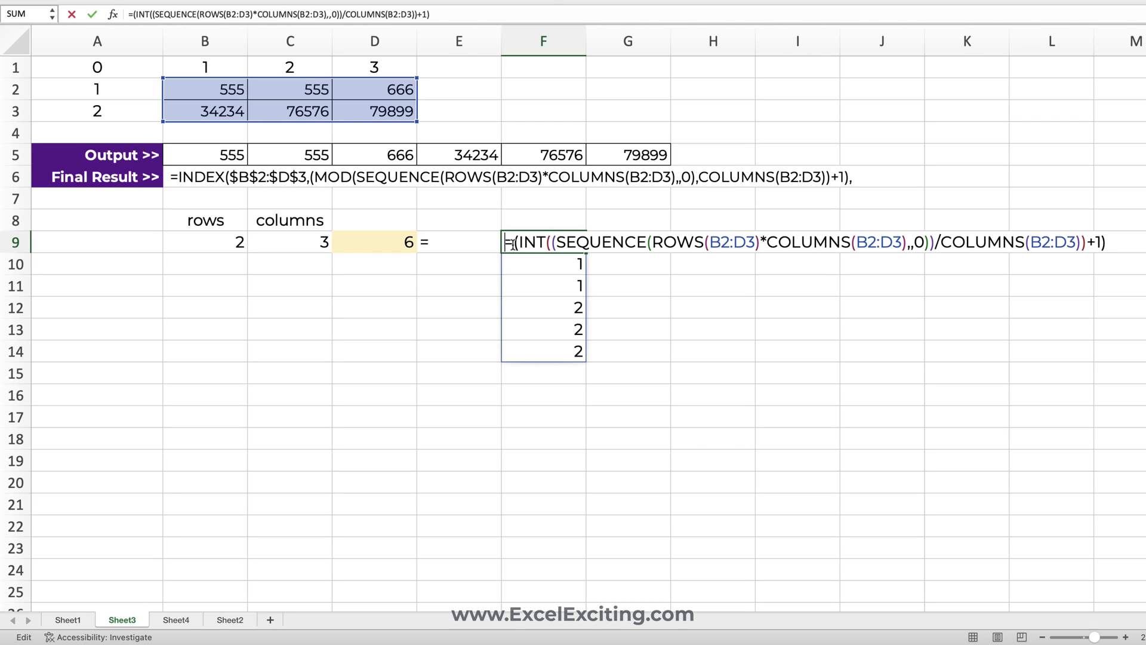
drag(514, 242, 1083, 242)
key(BackSpace)
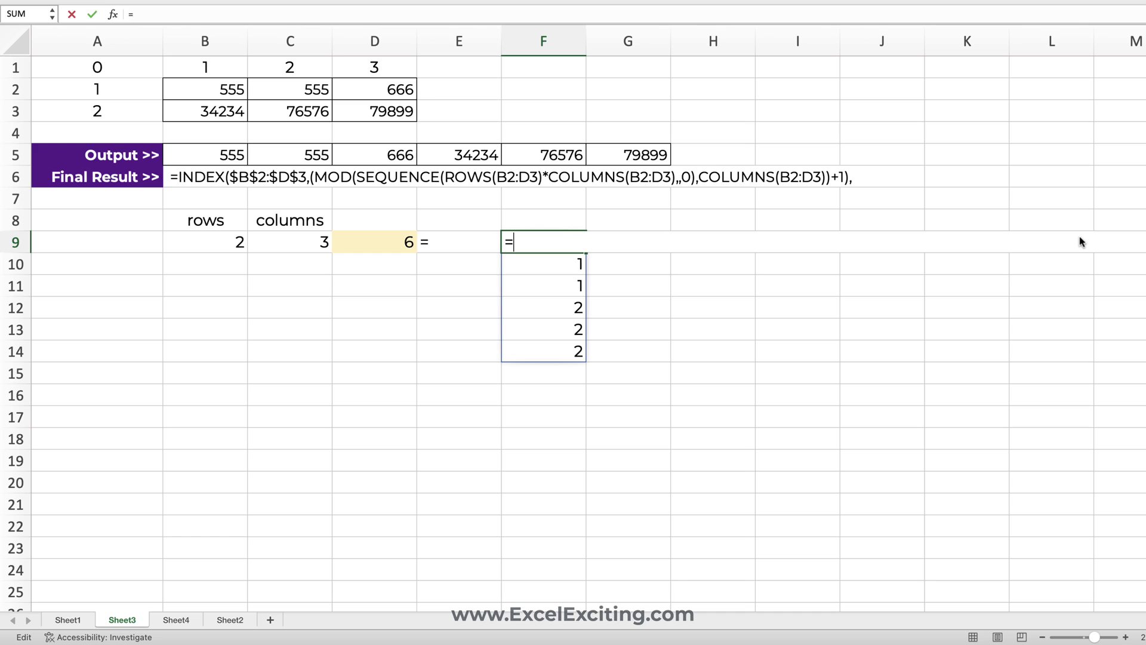
key(BackSpace)
key(Return)
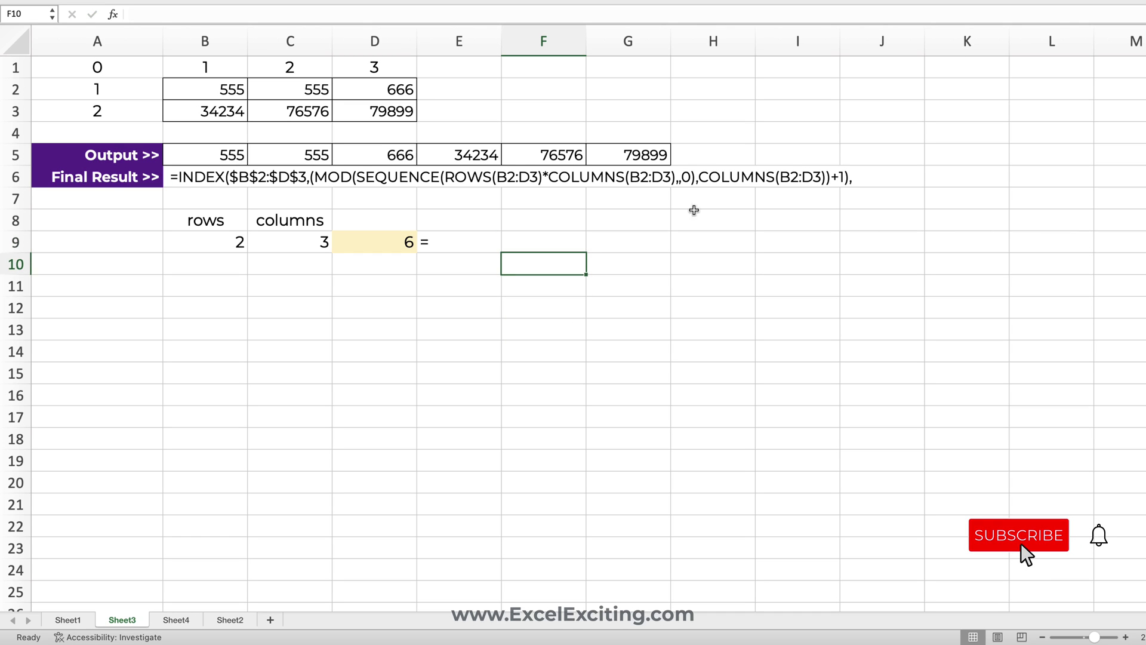
Step: Paste the INT row expression as INDEX's third argument in B6 and close the parenthesis
double_click(200, 177)
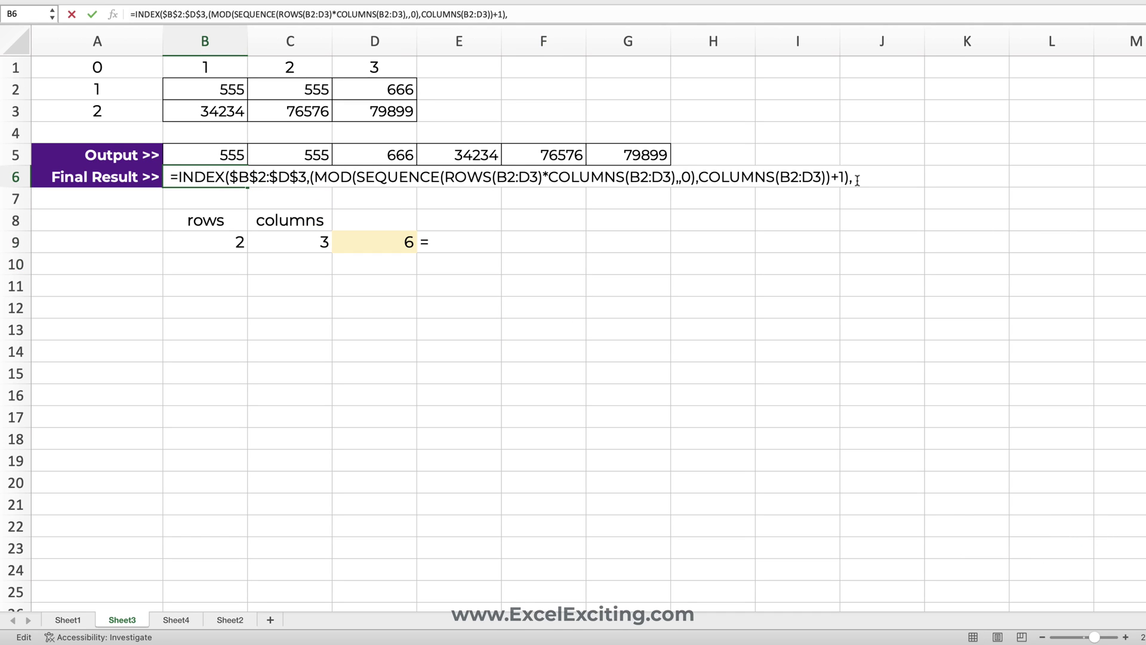
key(super+v)
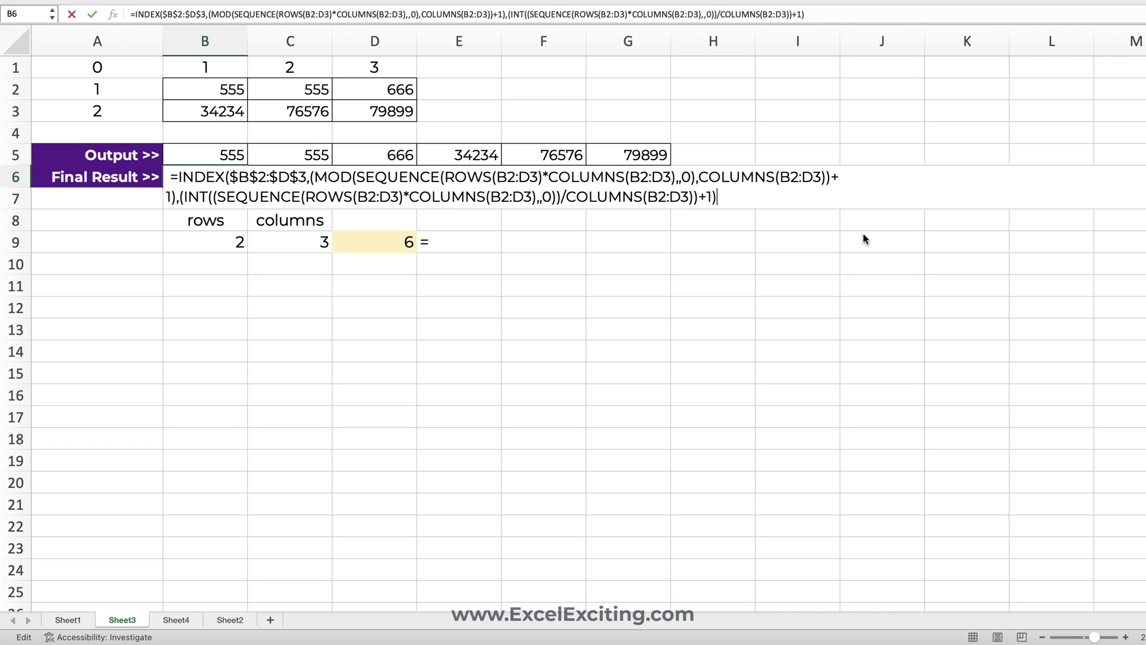
text())
click(171, 176)
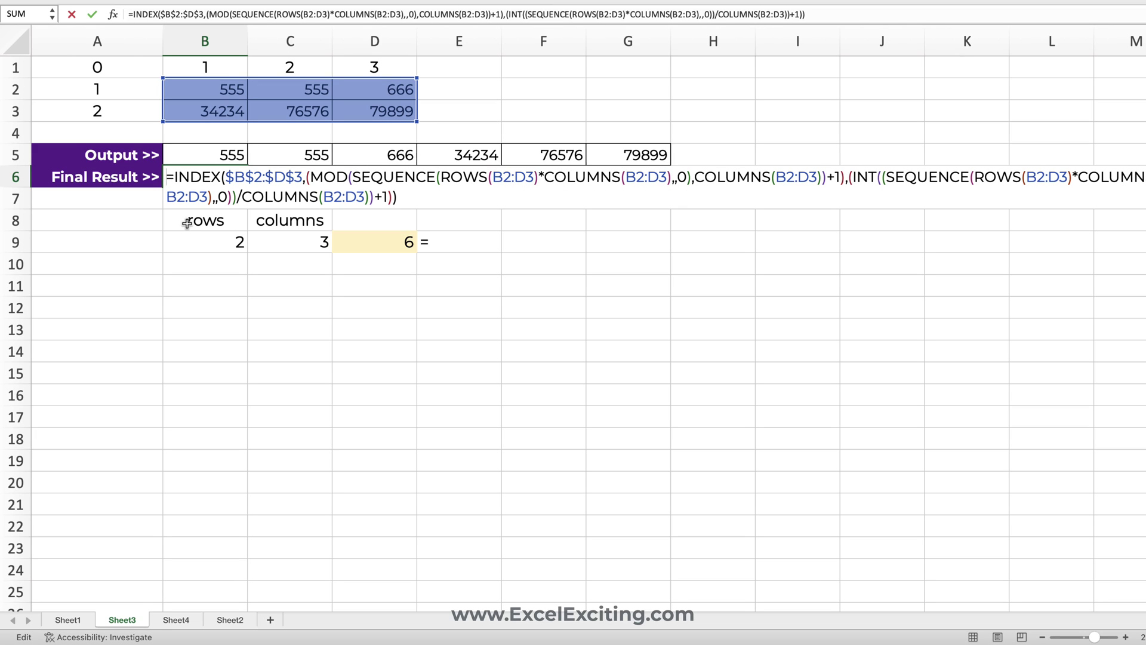
Step: Commit B6's formula and Clear All on rows 8–10 so results spill down B6:B11
key(Return)
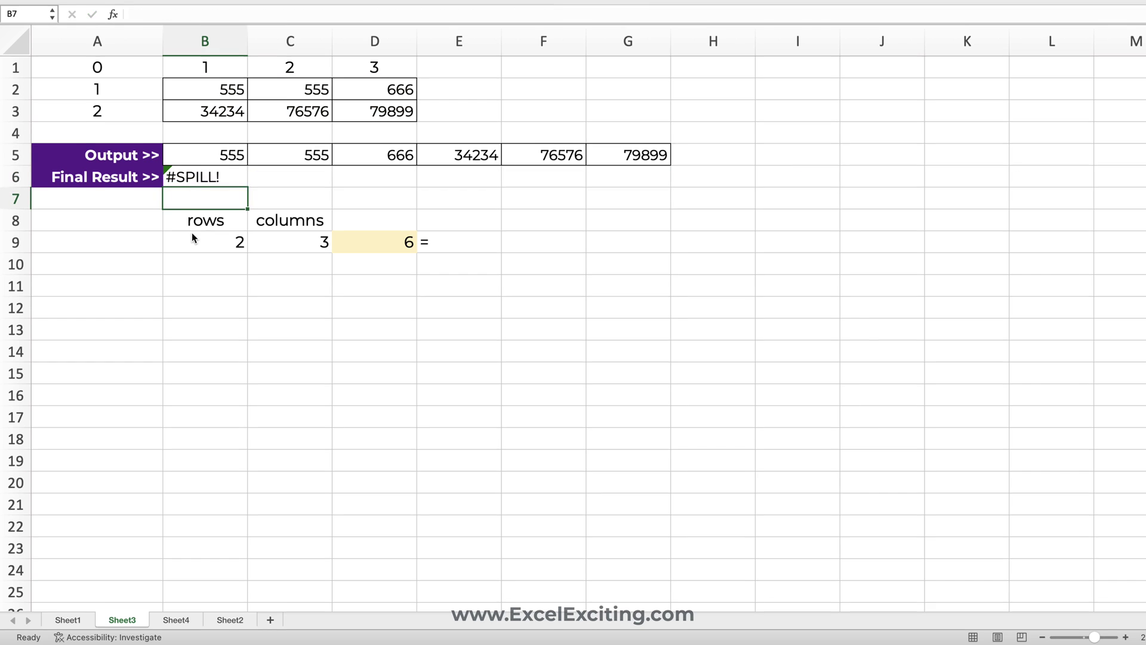
key(Up)
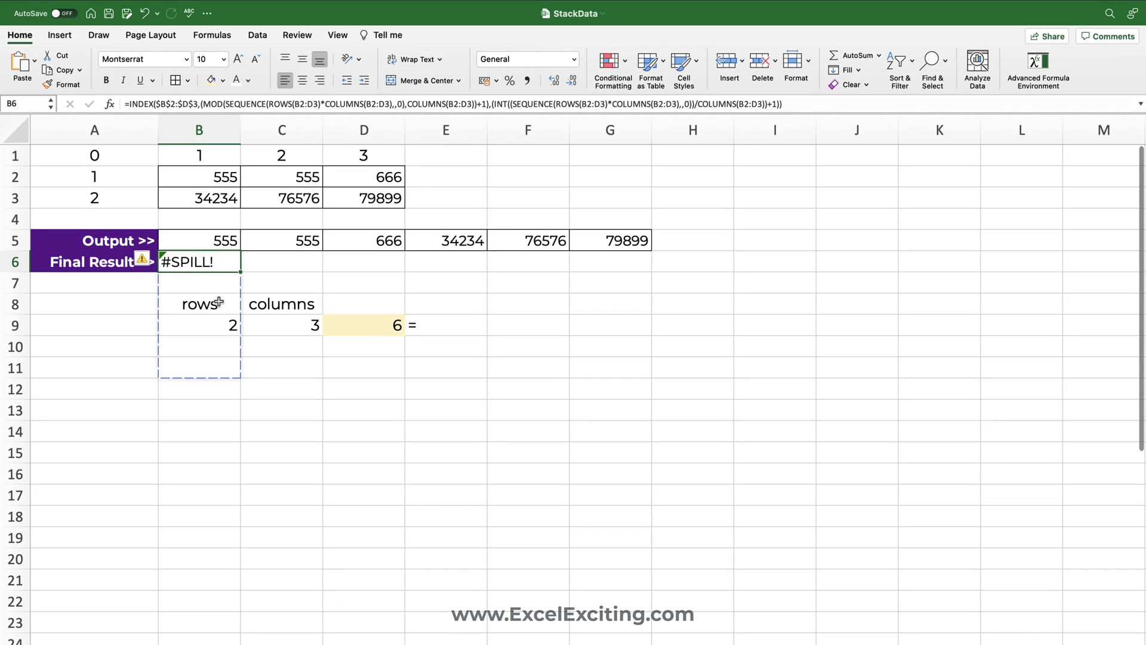
click(219, 302)
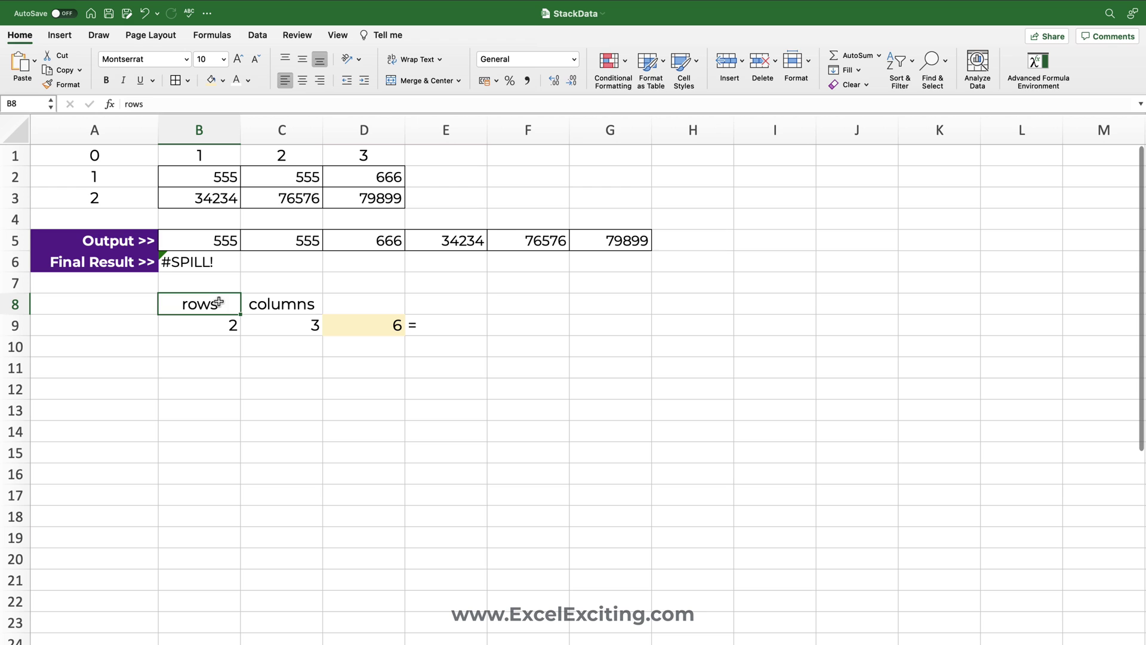
drag(17, 304, 30, 354)
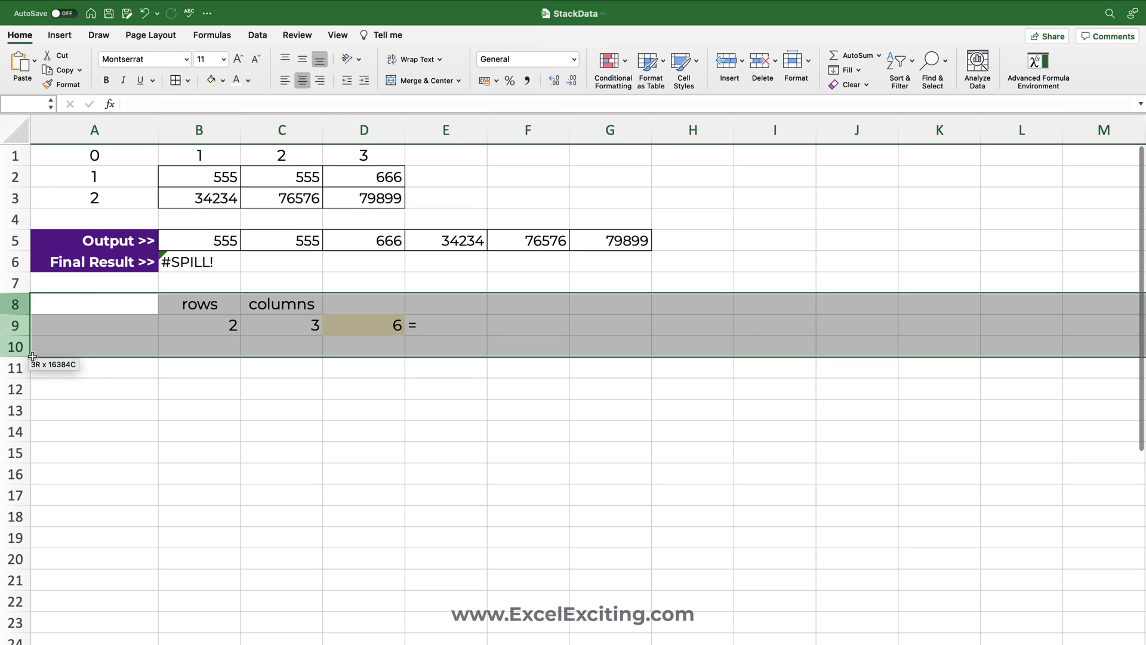
click(851, 86)
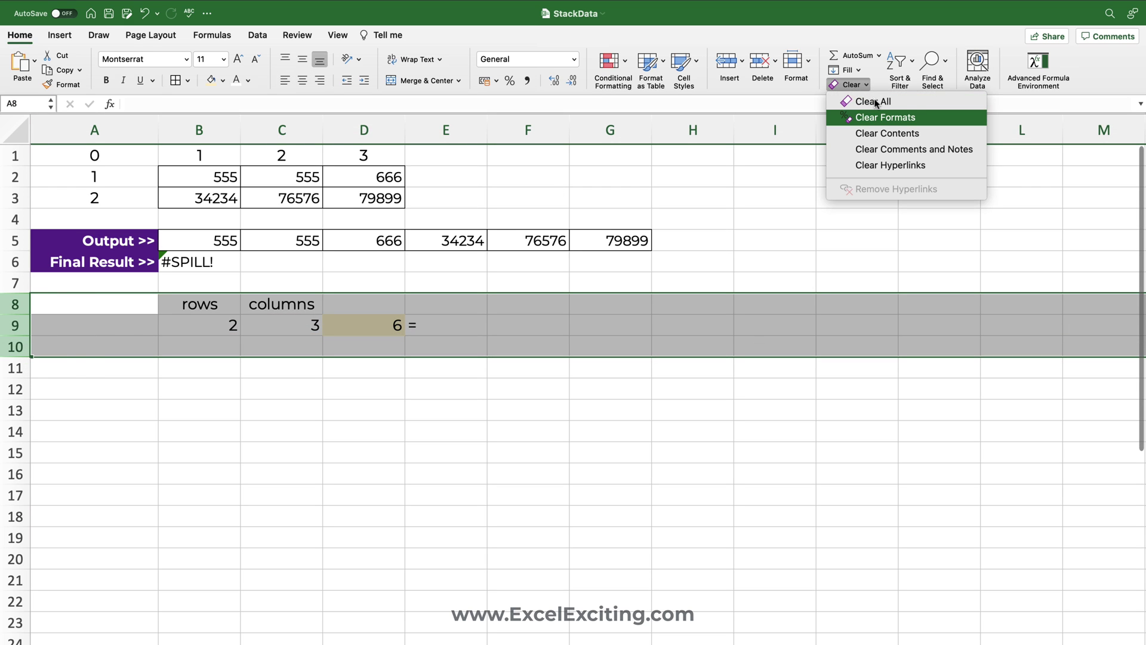
click(873, 103)
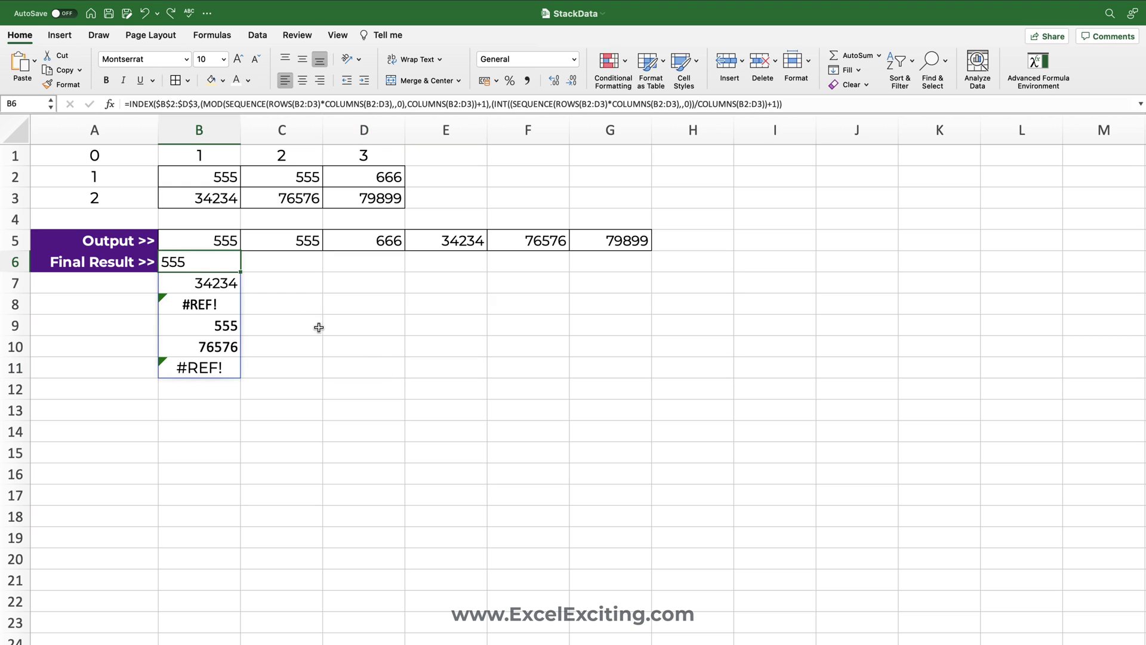
Step: Move the MOD column argument after the INT row argument in B6's INDEX formula
double_click(213, 261)
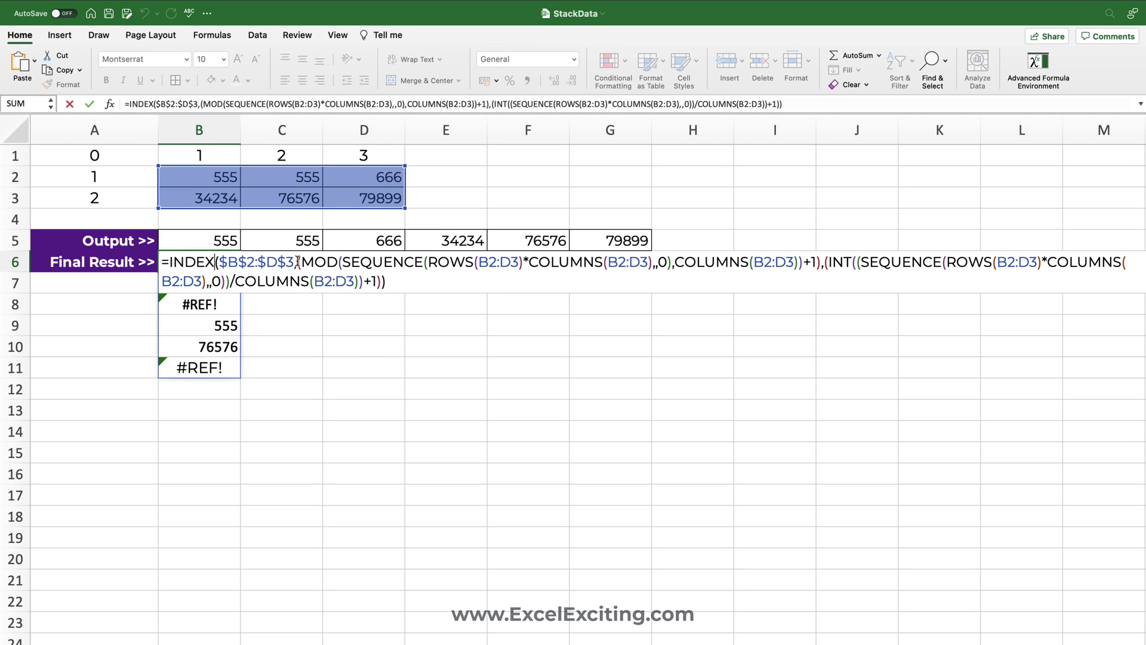
drag(298, 261, 819, 254)
key(super+c)
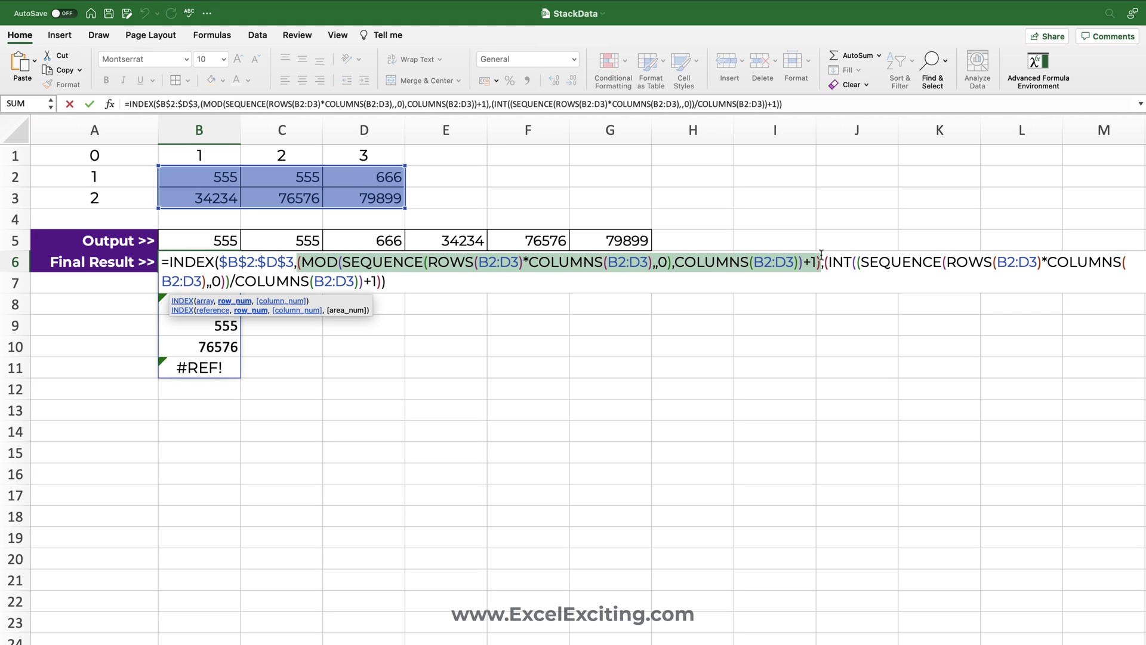
key(BackSpace)
key(BackSpace)
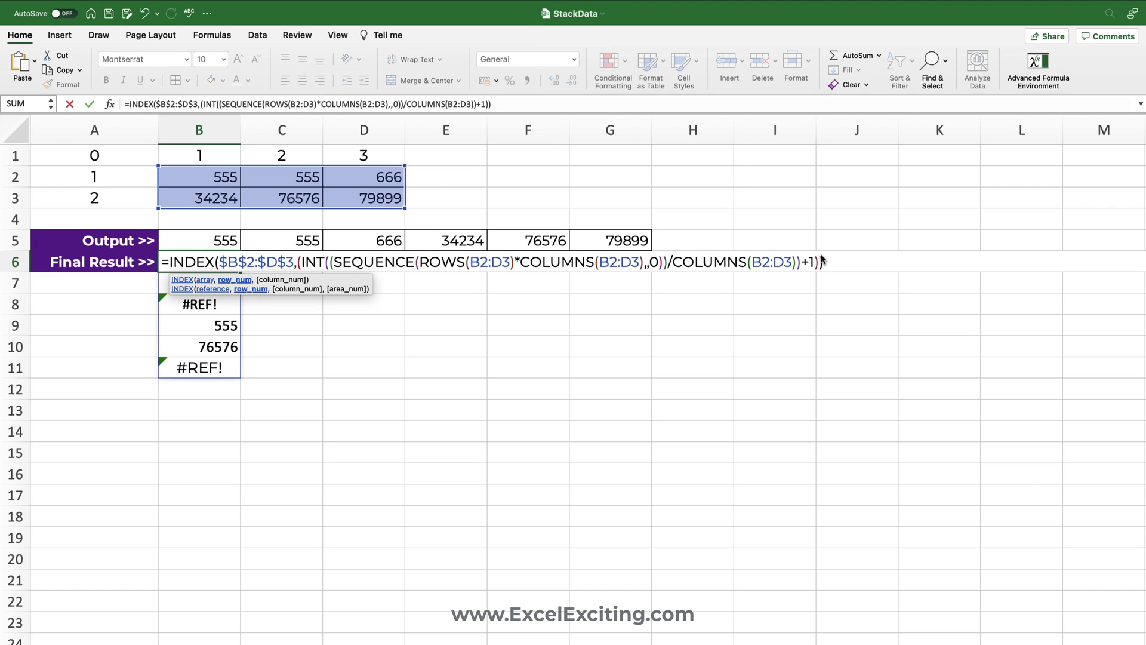
text(,)
key(super+v)
key(Return)
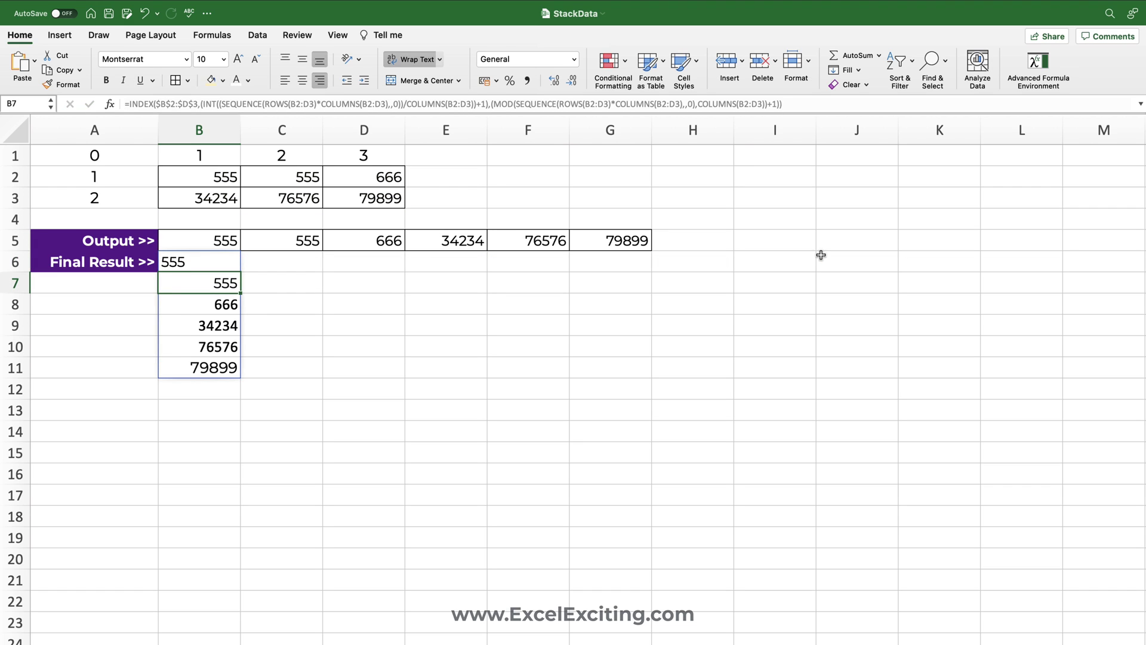
Step: Cut B6's whole INDEX expression, leaving only the equals sign
click(215, 265)
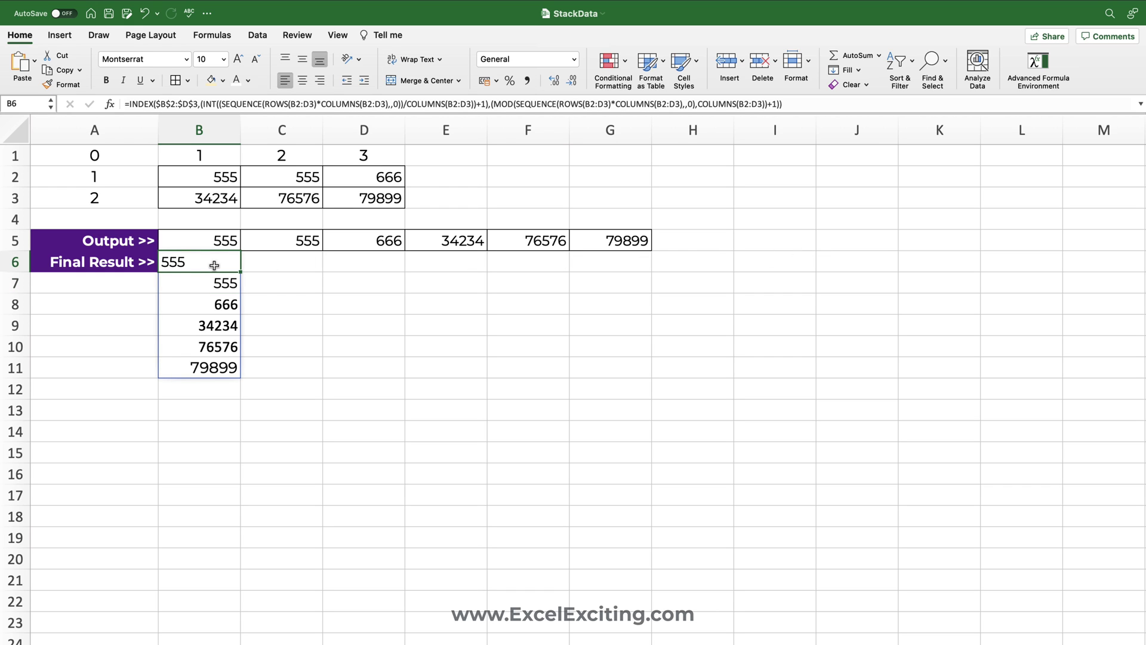
double_click(210, 263)
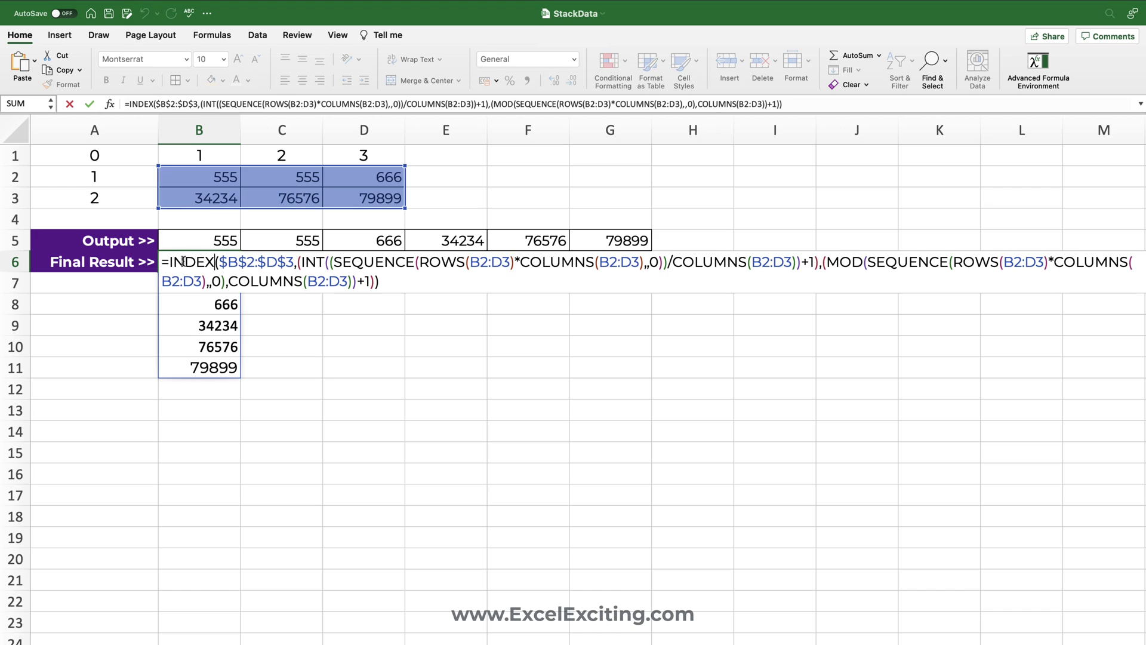
key(ctrl+shift+End)
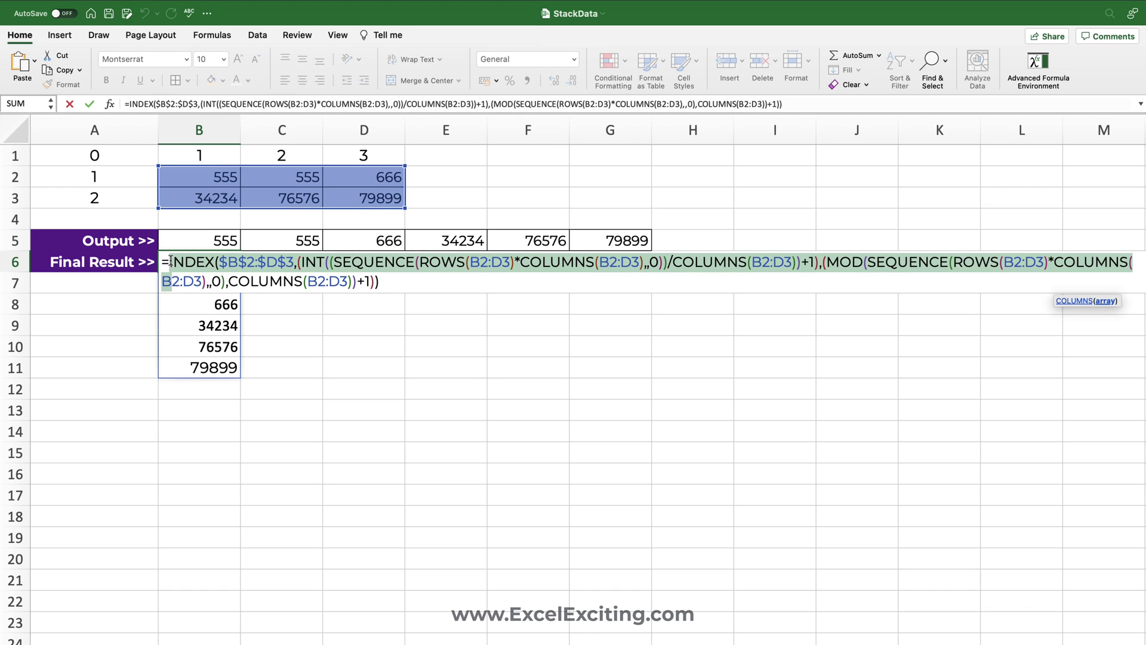
key(BackSpace)
Step: Rebuild B6 as =TRANSPOSE(INDEX(...)) so 555, 555, 666, 34234, 76576, 79899 spill across B6:G6
text(tra)
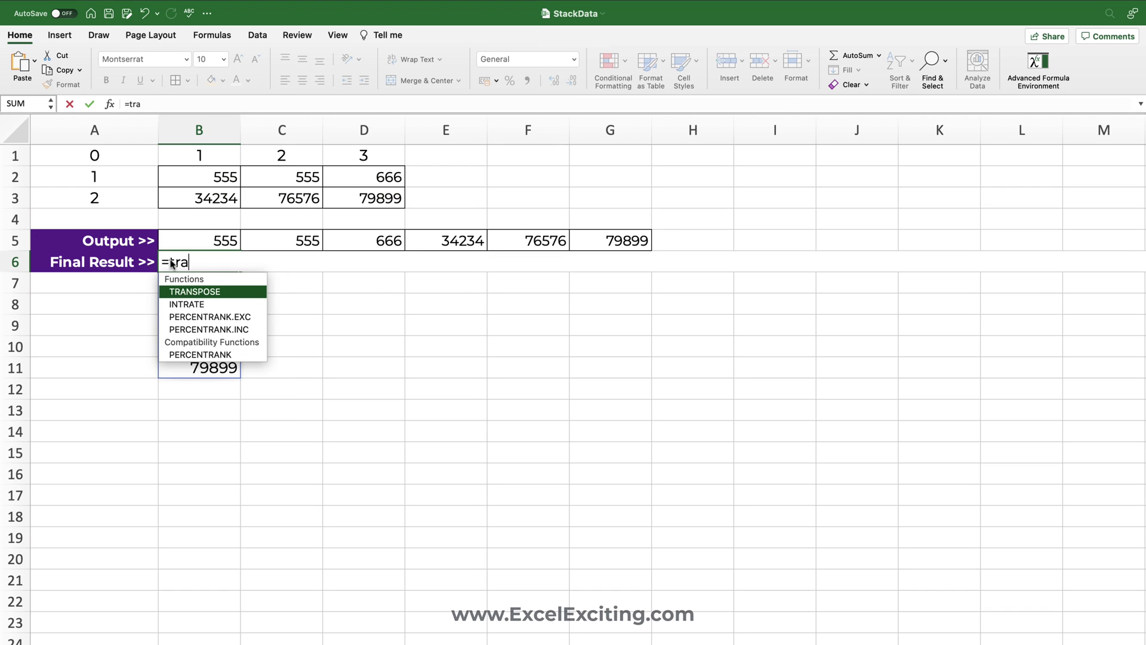
key(Tab)
text(INDEX($B$2:$D$3,(INT((SEQUENCE(ROWS(B2:D3)*COLUMNS(B2:D3),,0))/COLUMNS(B2:D3))+1),(MOD(SEQUENCE(ROWS(B2:D3)*COLUMNS(B2:D3),,0),COLUMNS(B2:D3))+1))))
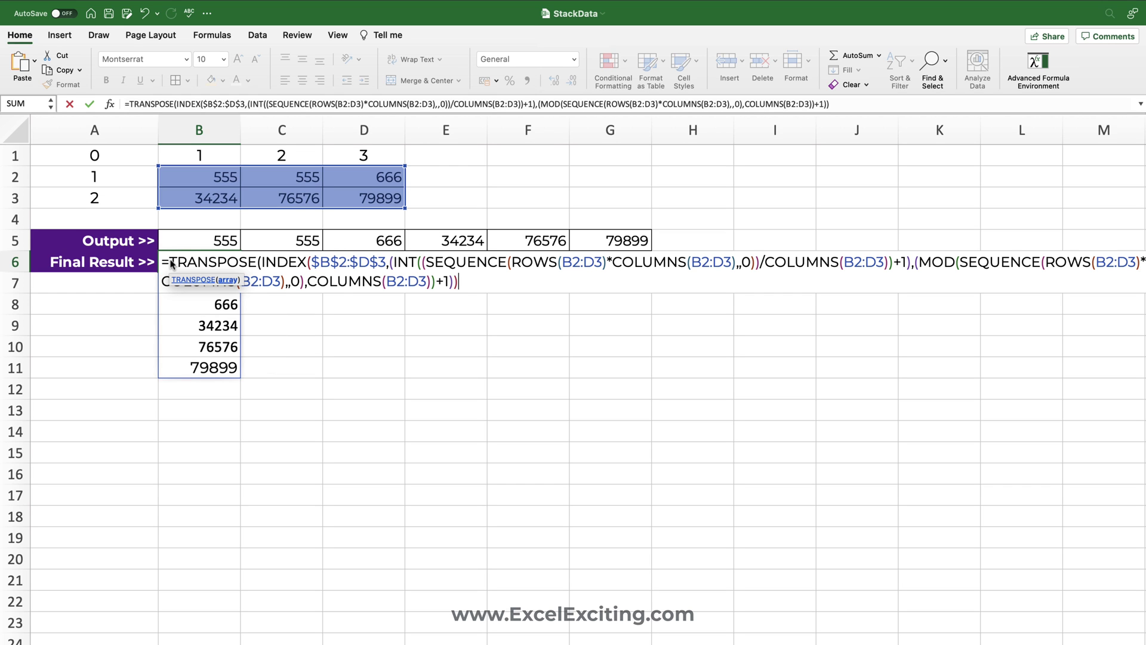
key(Return)
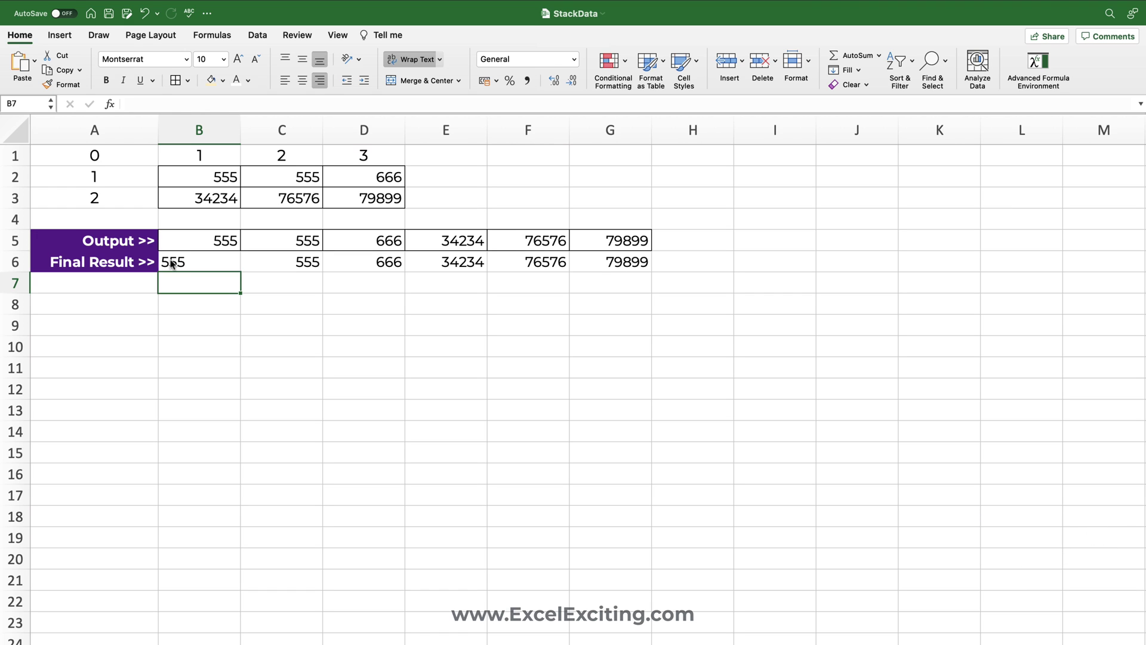
click(173, 262)
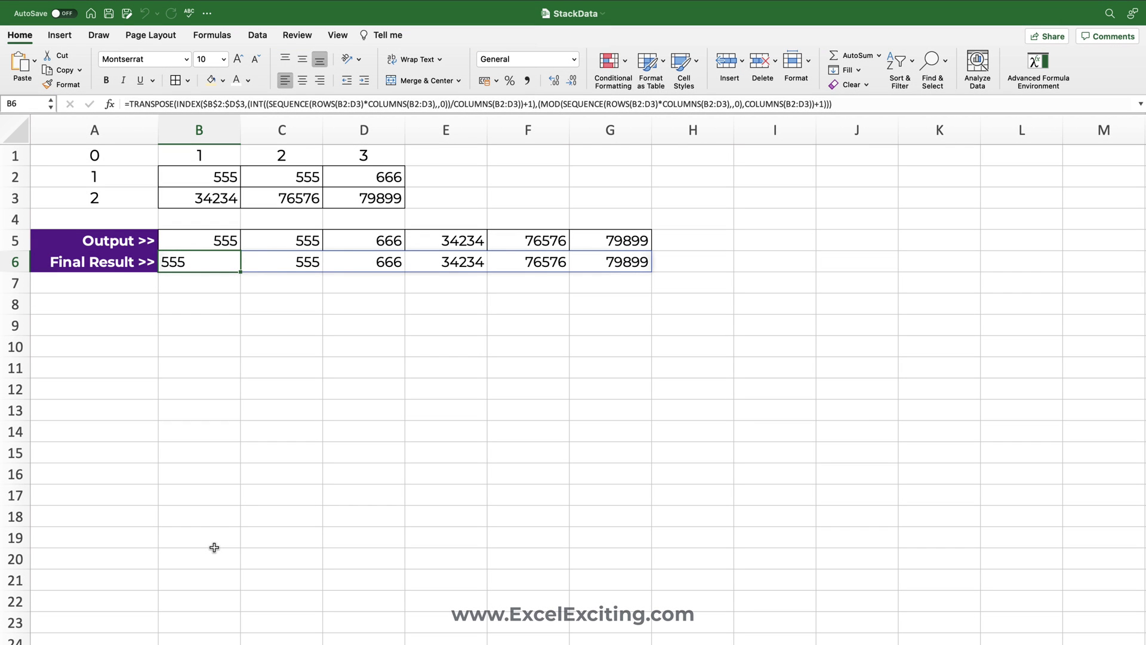
Step: Open the Advanced Formula Environment, widen its pane, and show the Editor view
click(1038, 66)
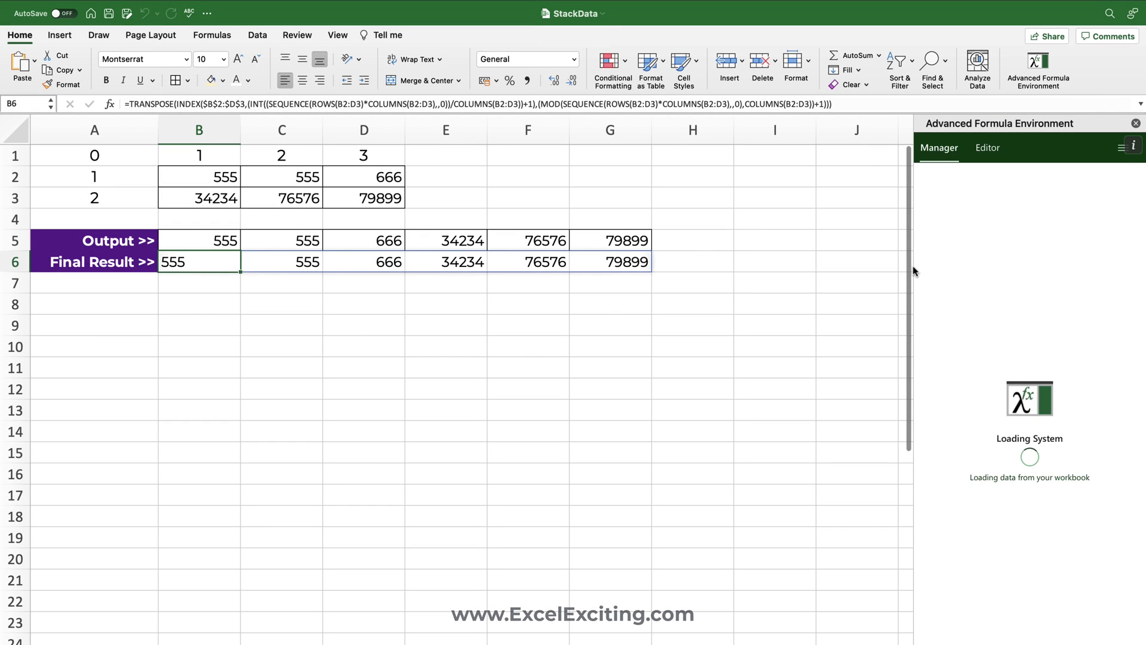
drag(914, 272, 721, 280)
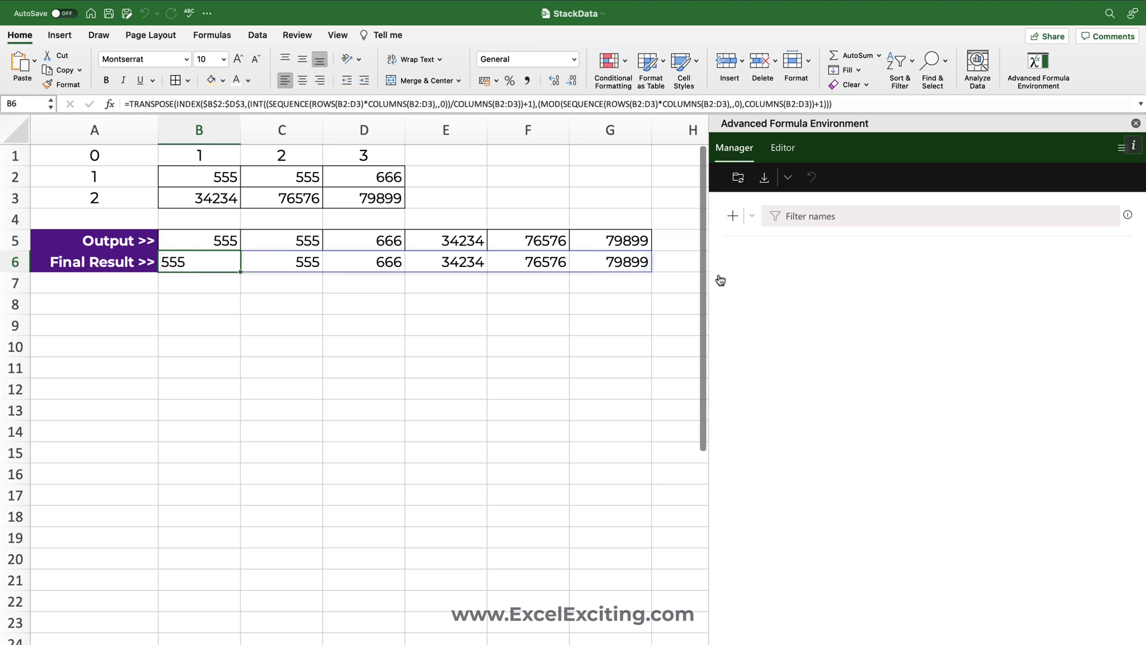
click(785, 150)
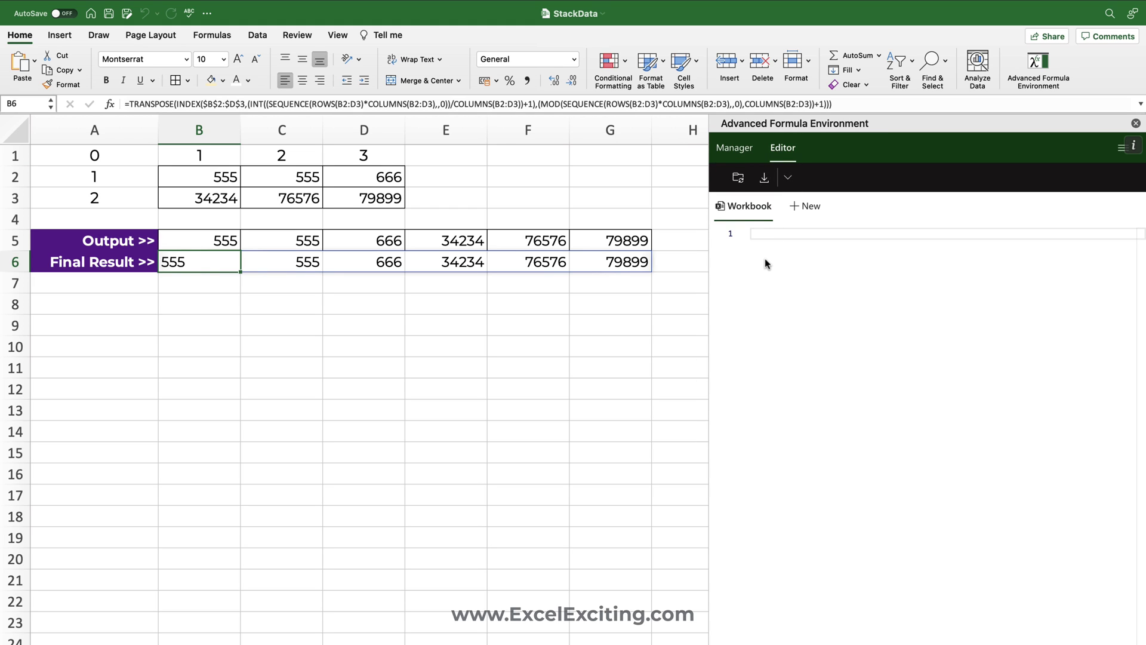